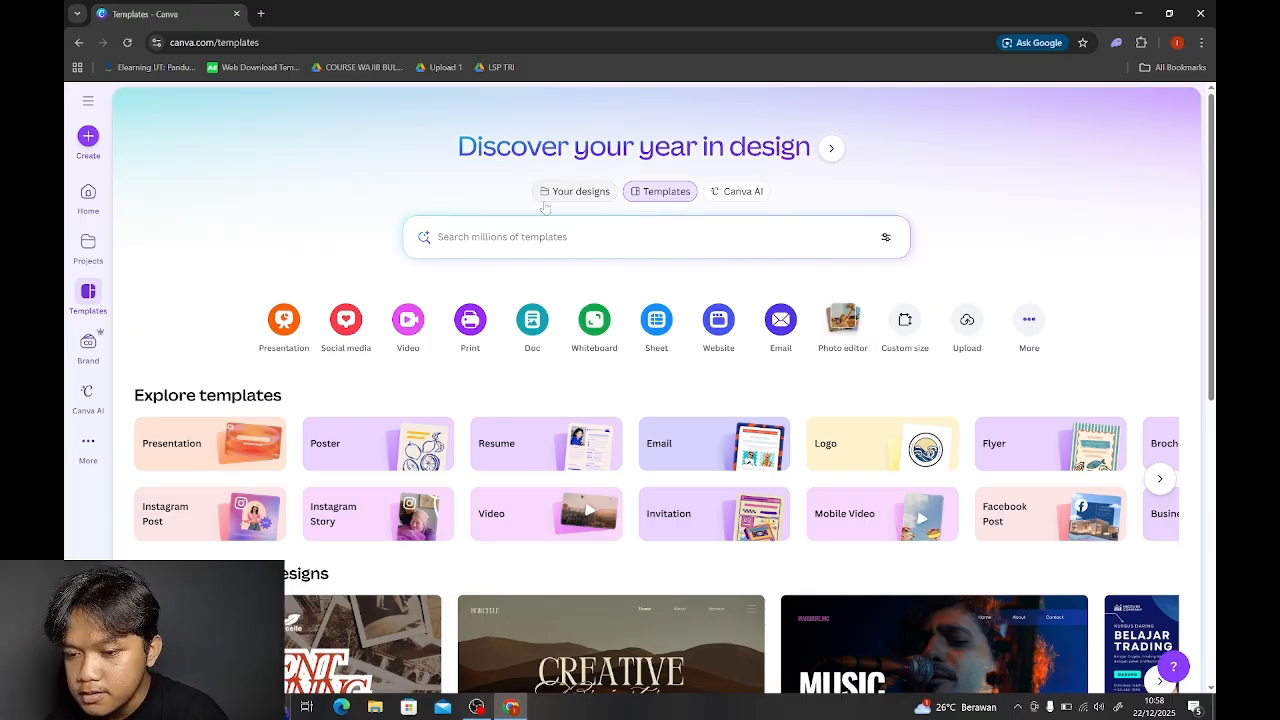
Step: Search the design types for "logo" and create a new blank Logo design
scroll(369, 238, up, 3)
scroll(369, 238, up, 3)
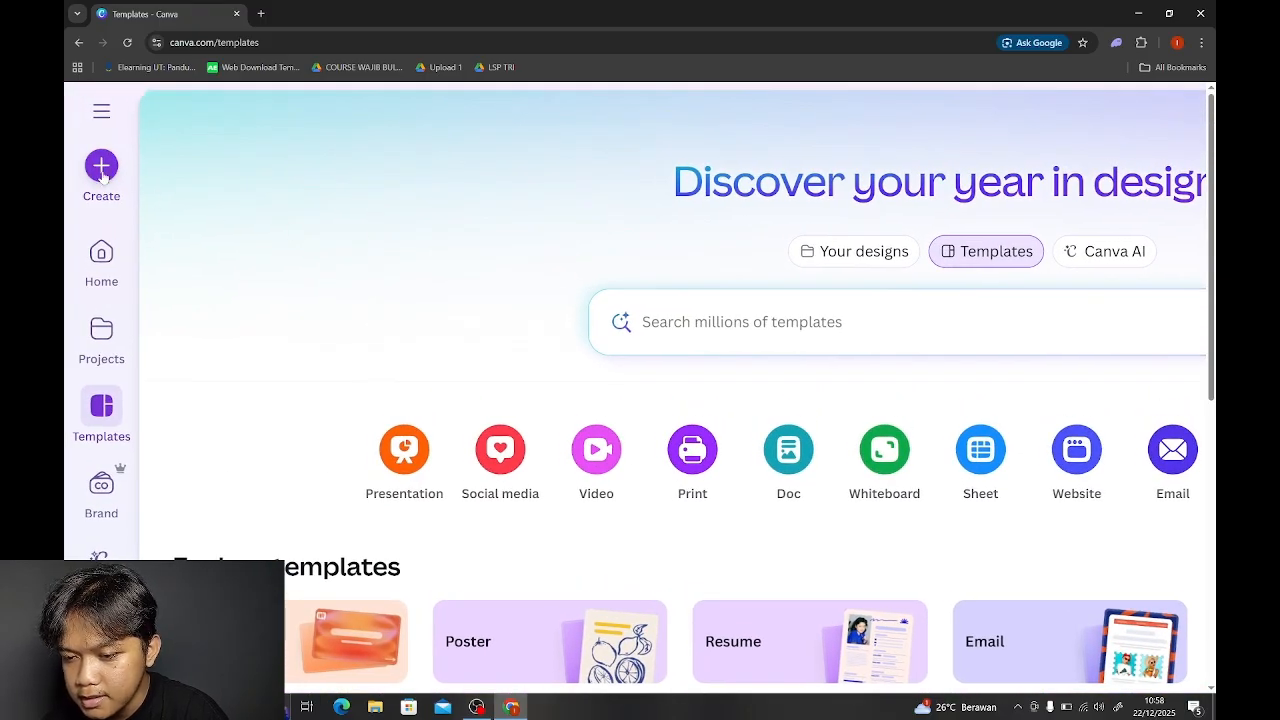
click(102, 168)
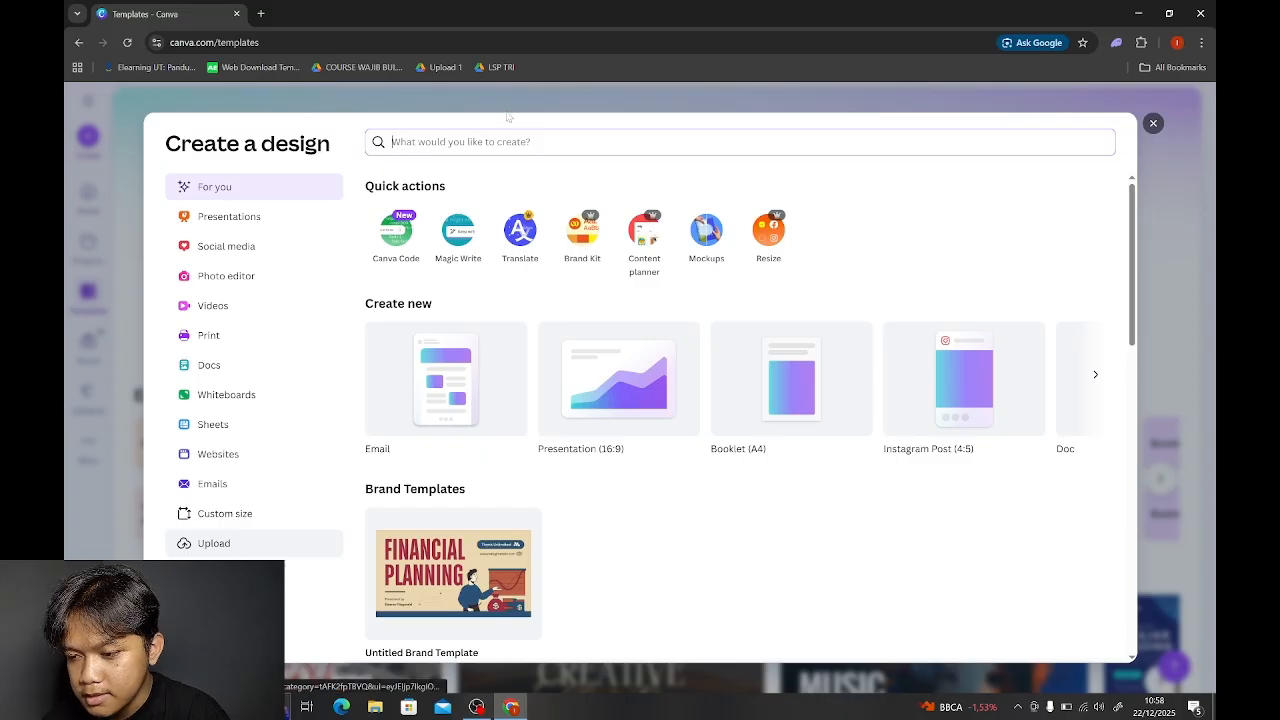
text(logo)
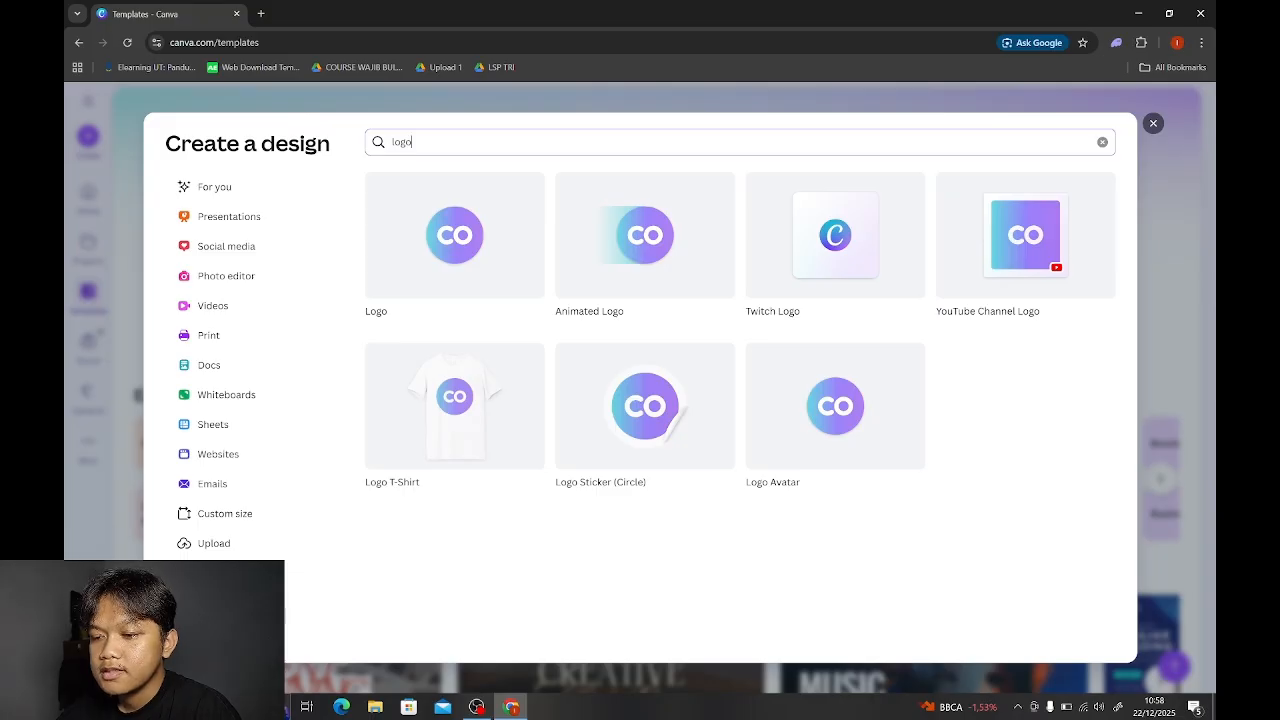
click(477, 228)
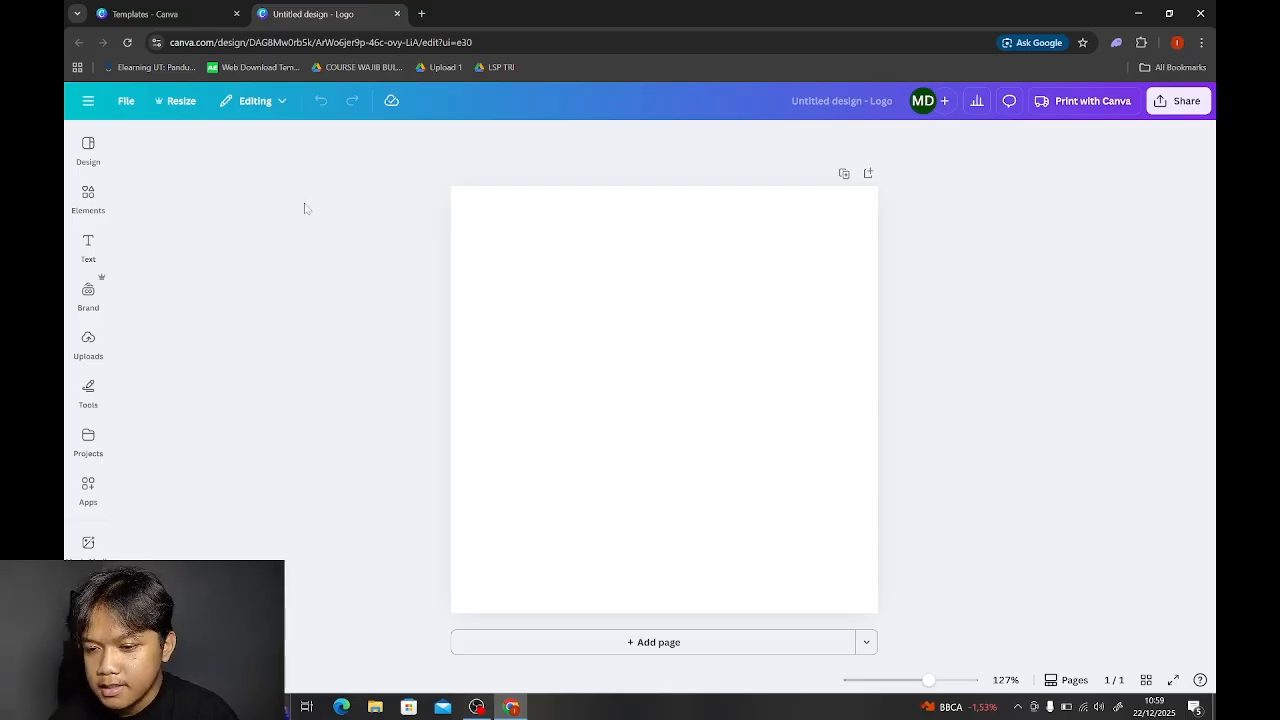
Step: Search the logo templates for "food" and look over the designs offered
click(88, 146)
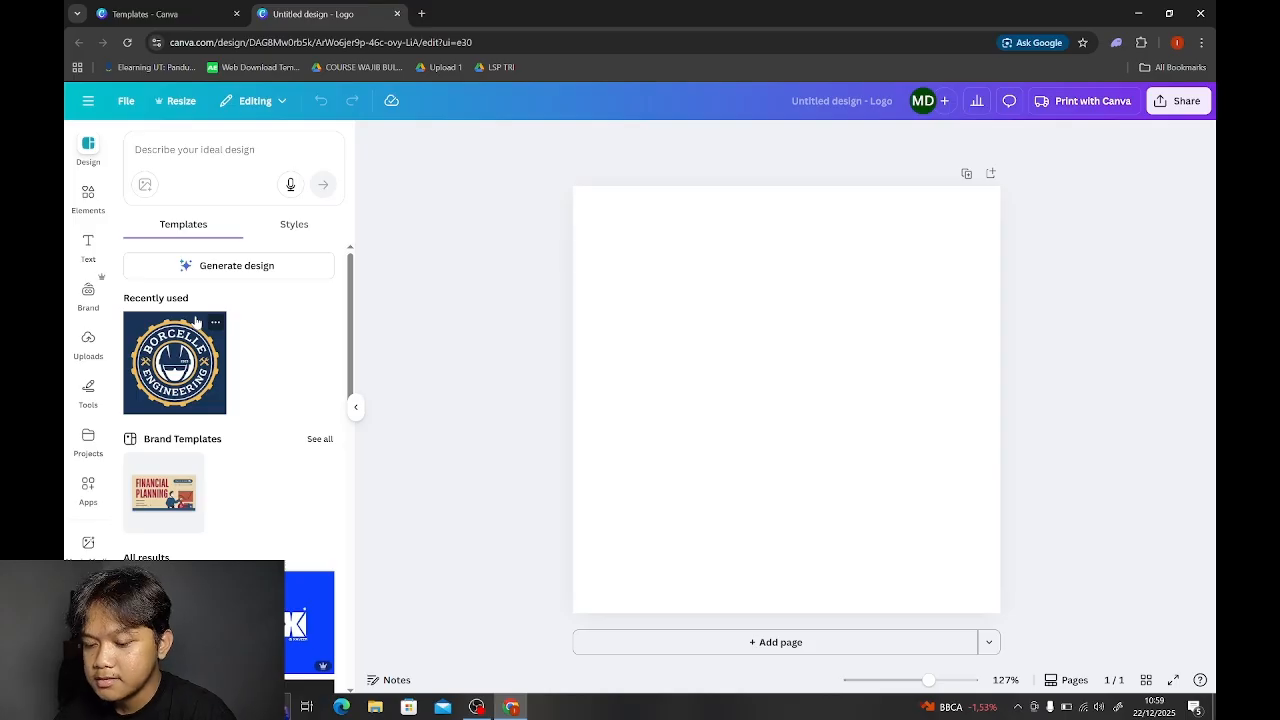
click(170, 175)
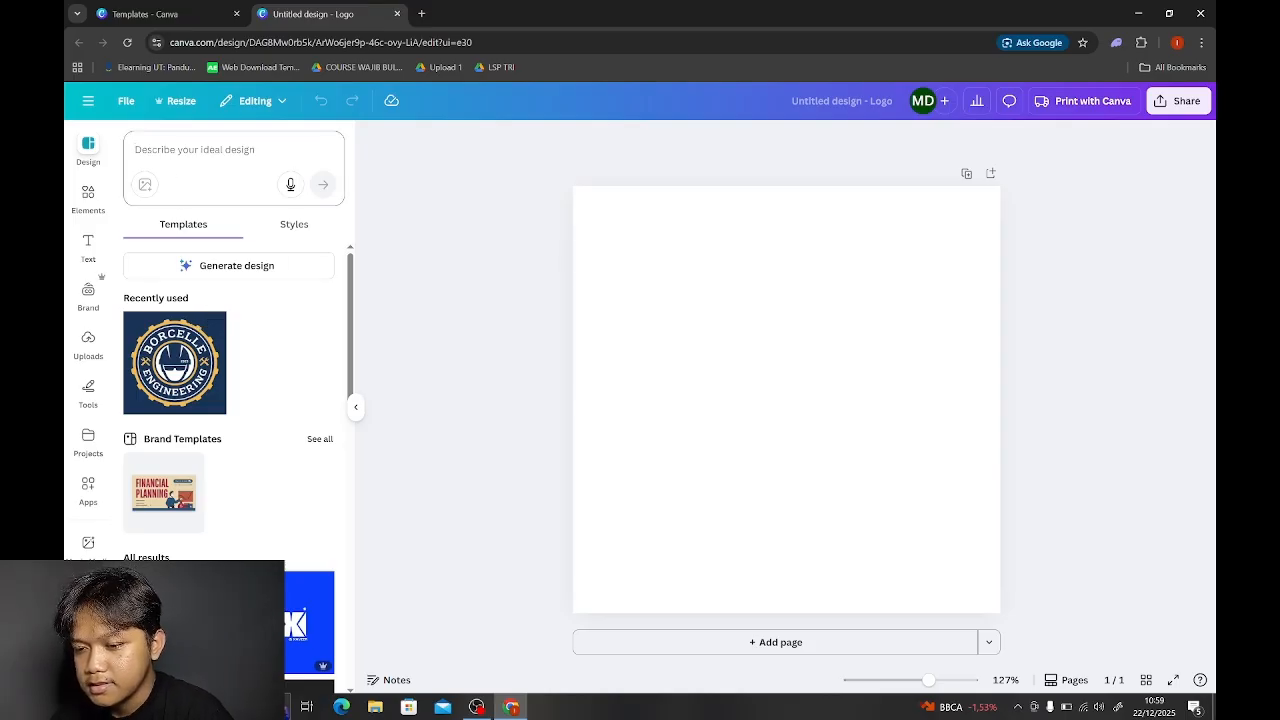
text(food)
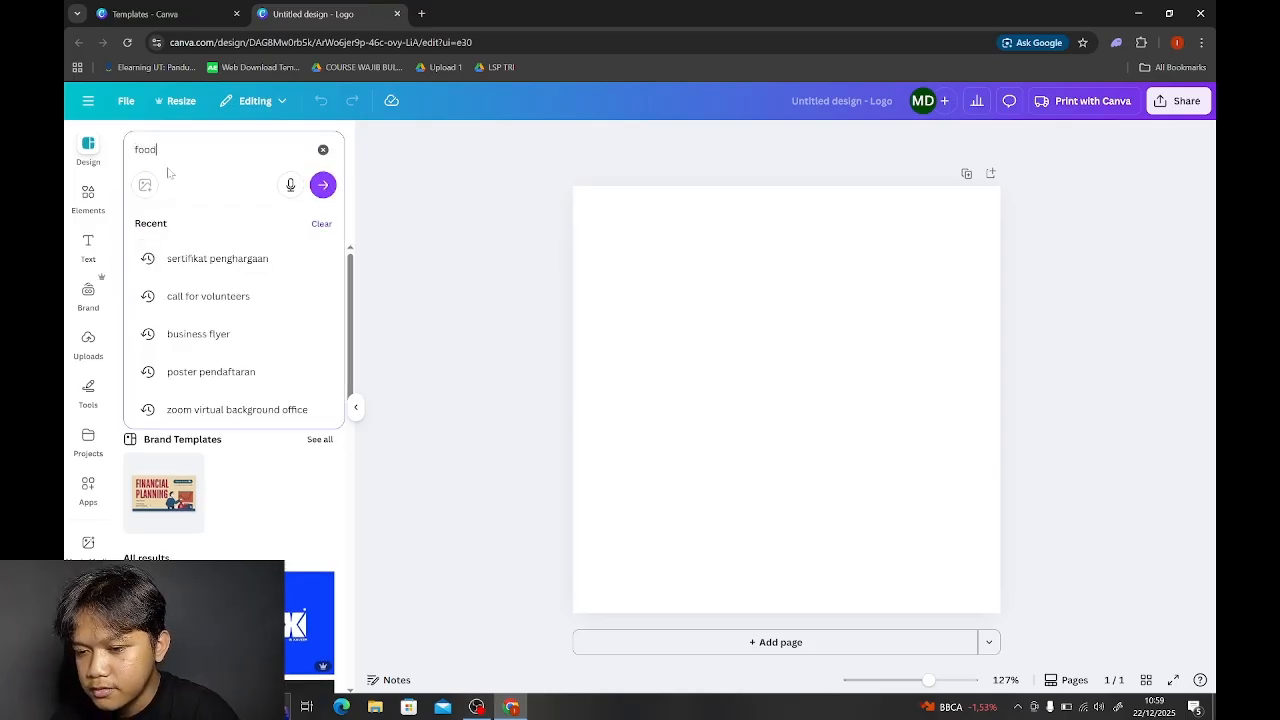
key(Return)
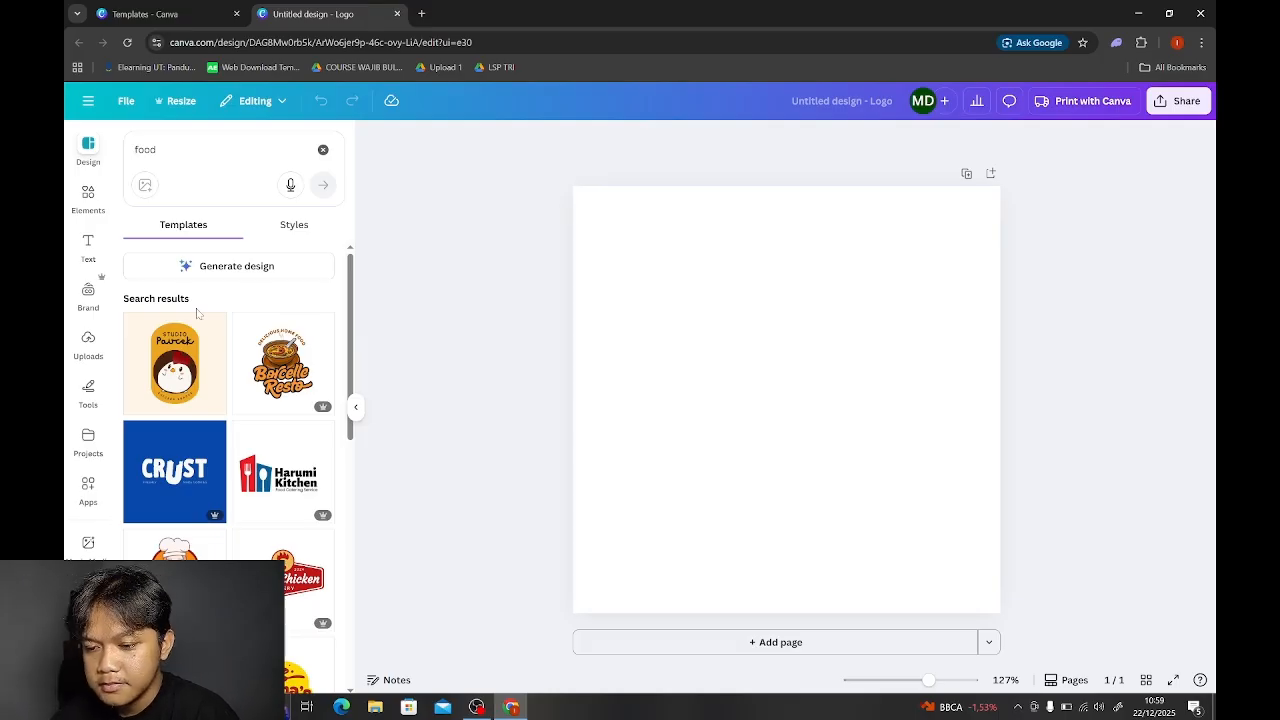
scroll(196, 310, down, 2)
scroll(198, 314, up, 2)
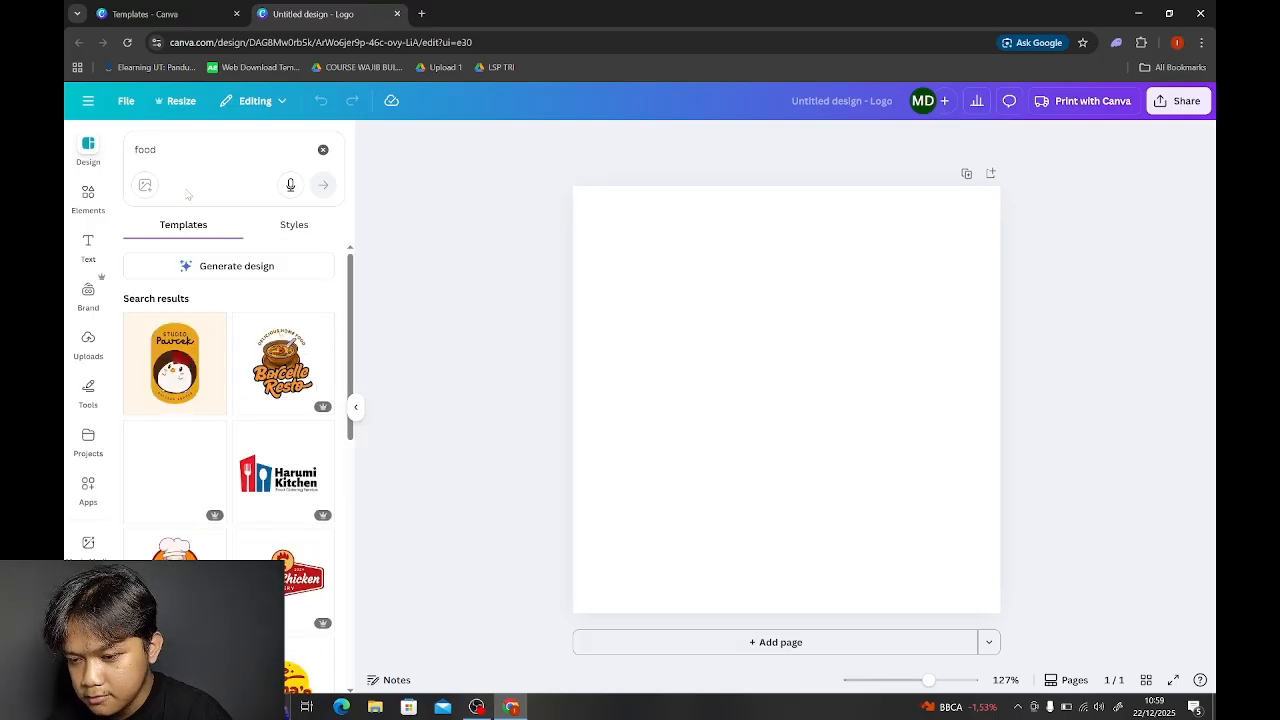
Step: Search the logo templates for "makanan" and browse through the designs
click(172, 155)
text(makanan)
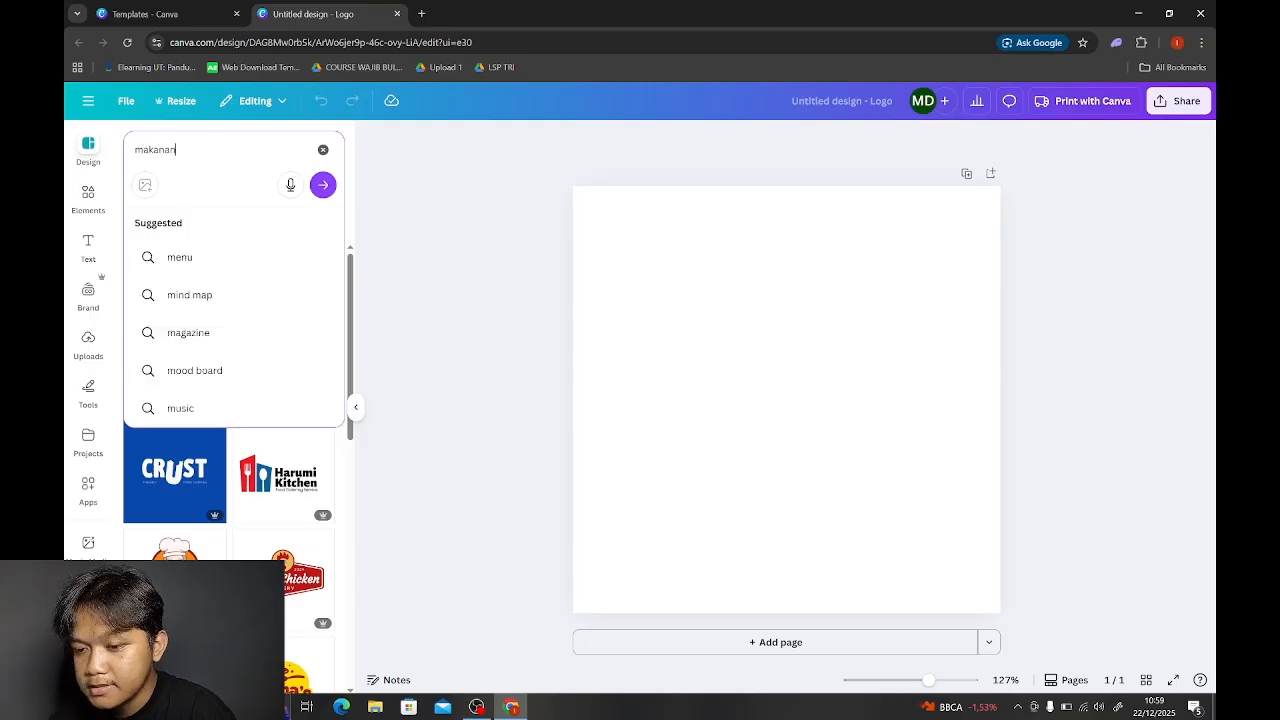
key(Return)
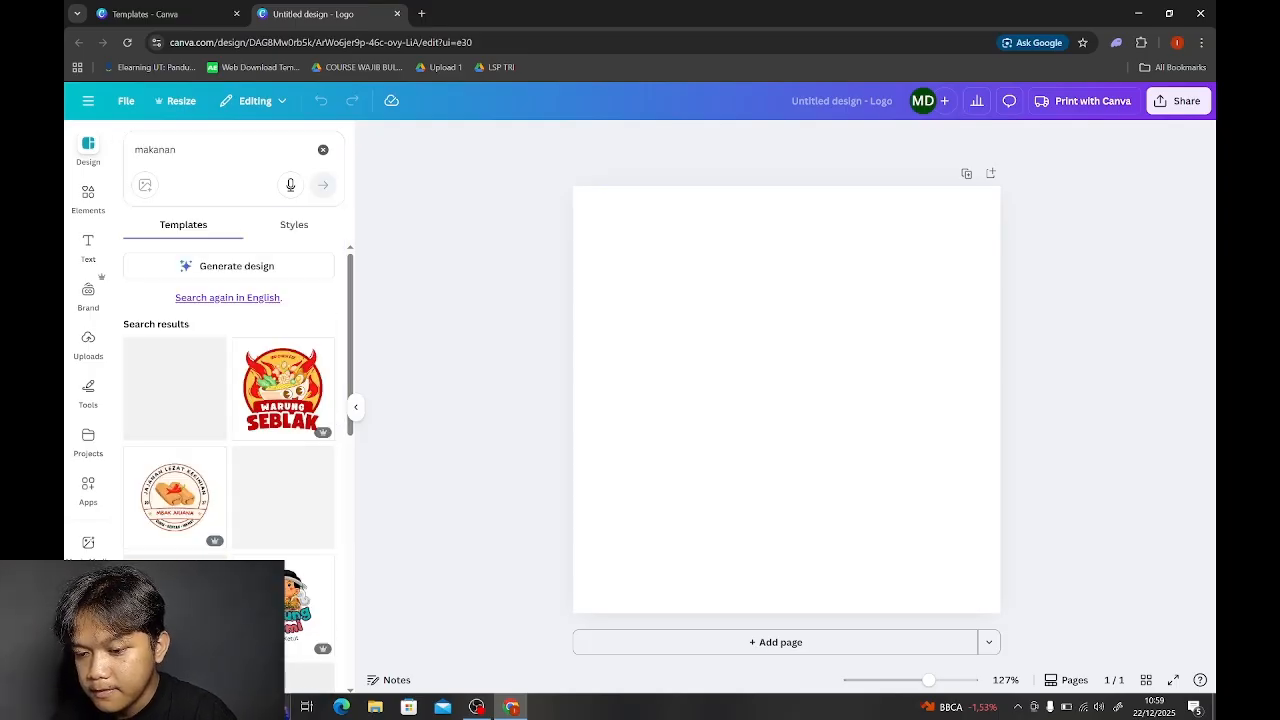
scroll(207, 462, down, 1)
scroll(205, 467, down, 5)
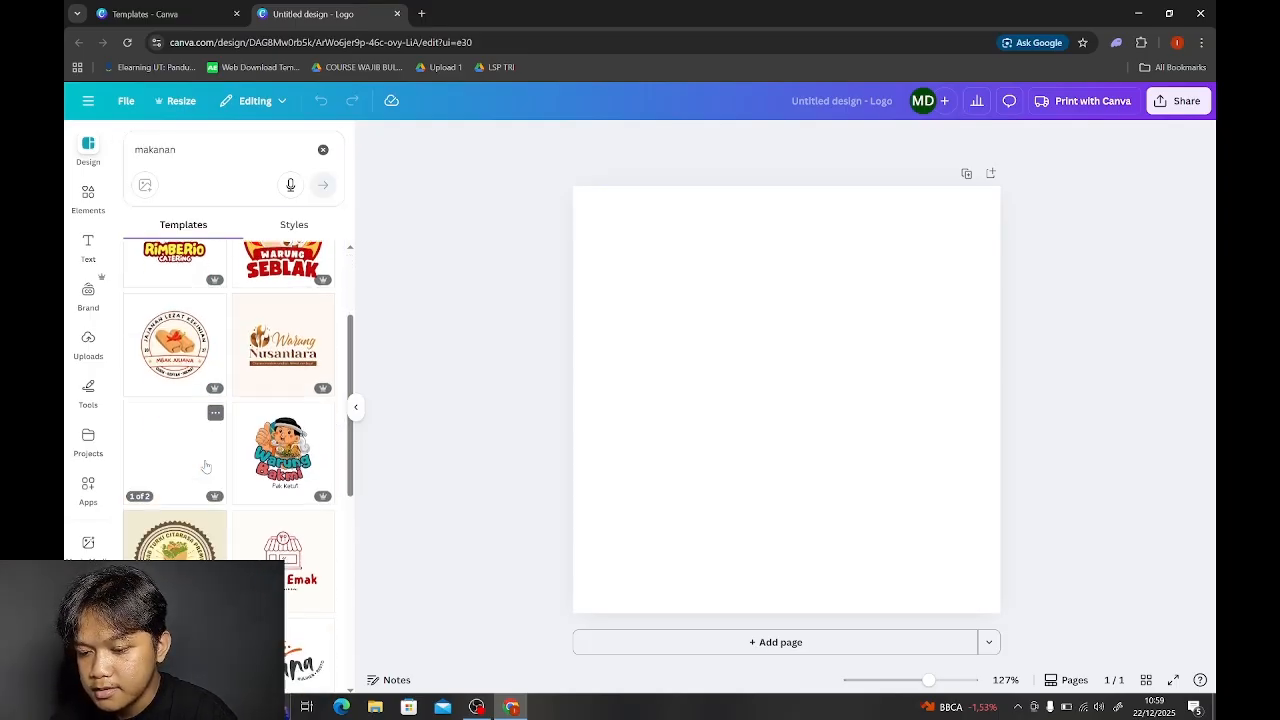
scroll(205, 467, up, 6)
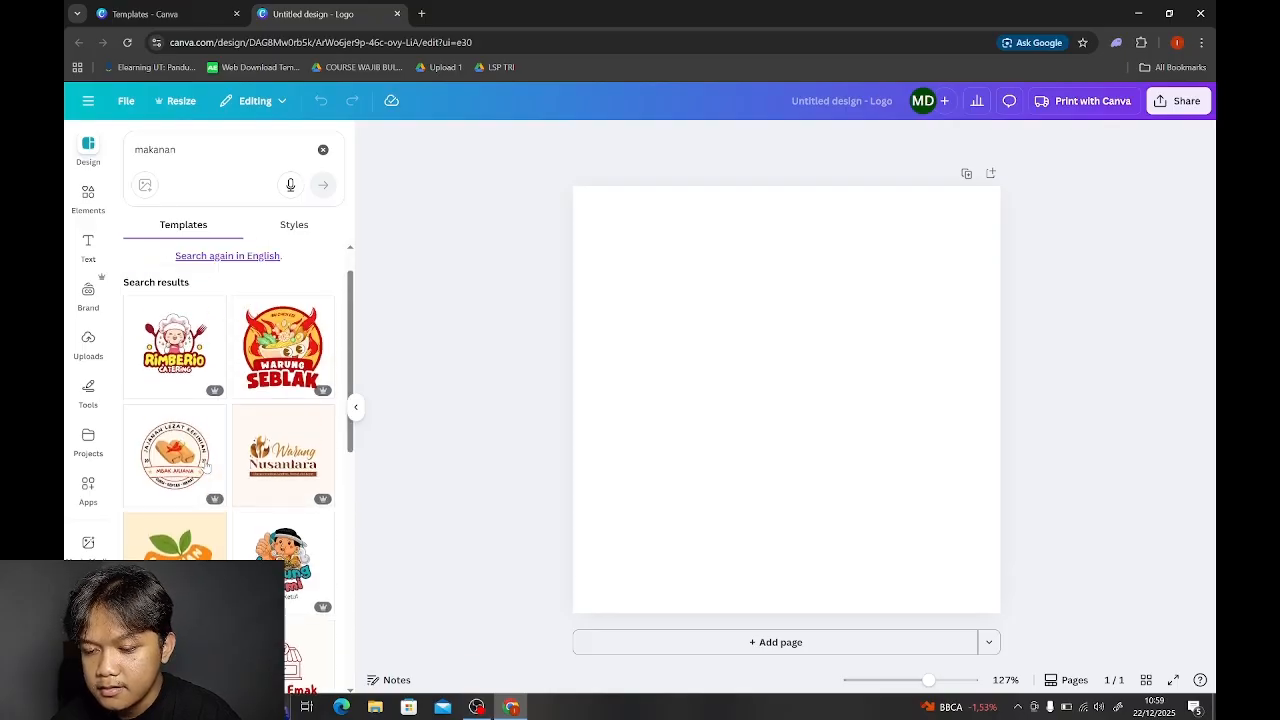
Step: Find the Red Cream Circle Risoles Food Logo among the "food" templates and apply it to the blank page
click(200, 149)
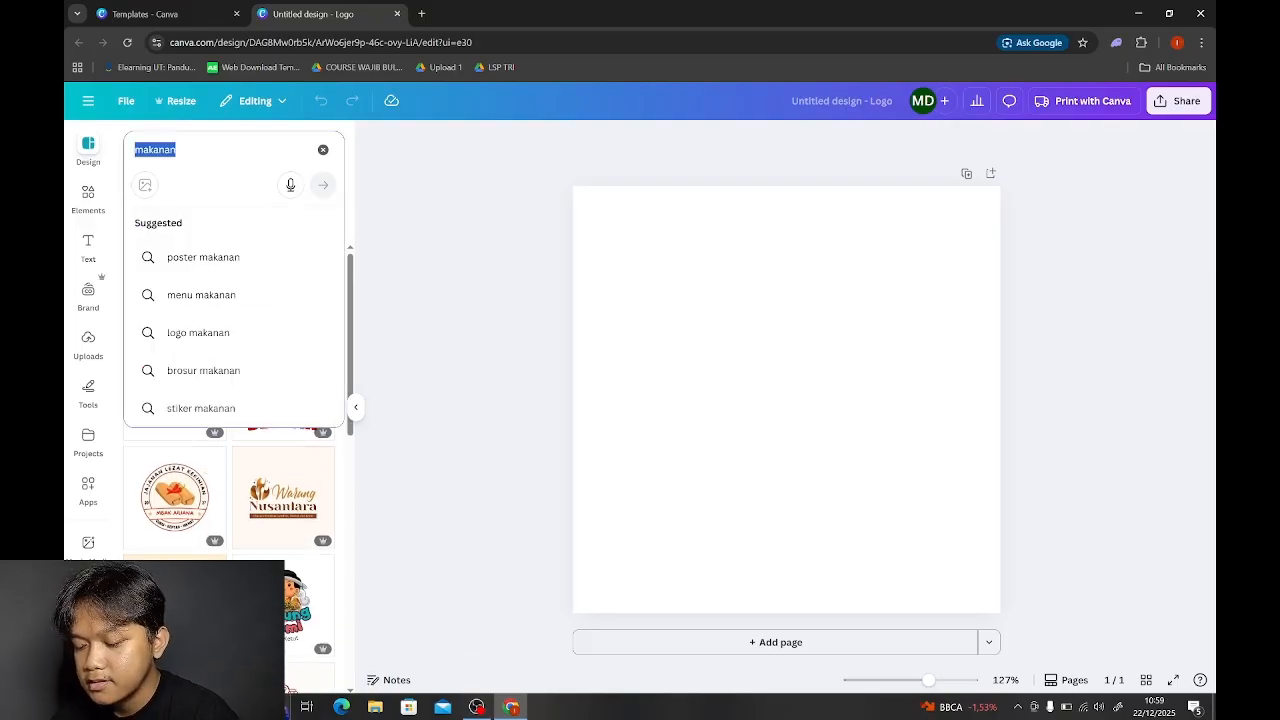
text(food)
key(Return)
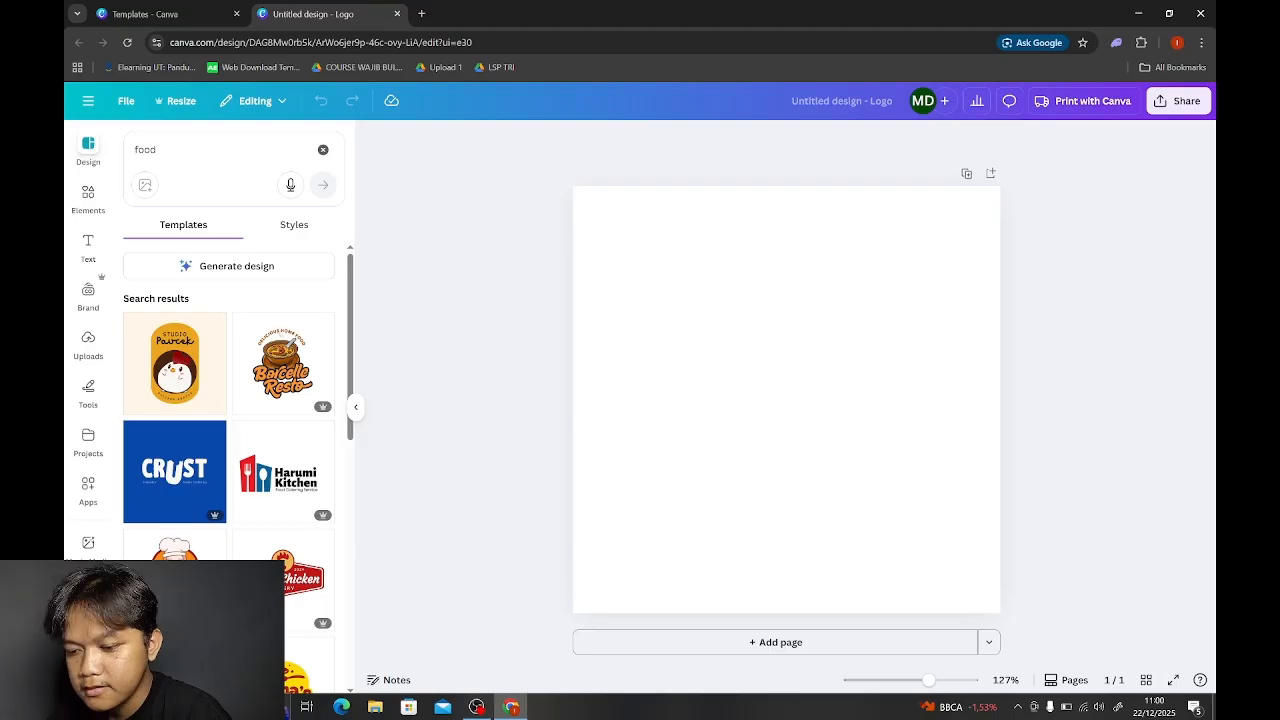
scroll(213, 358, down, 5)
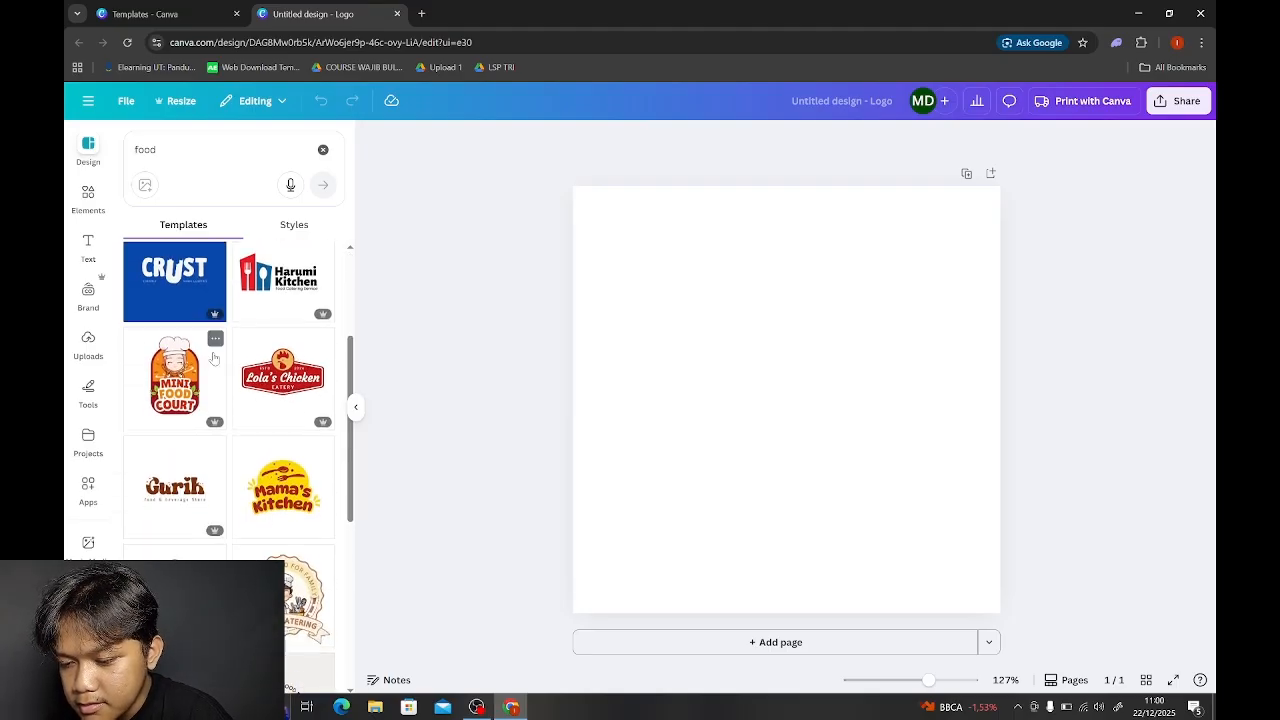
scroll(213, 358, down, 3)
scroll(213, 358, up, 10)
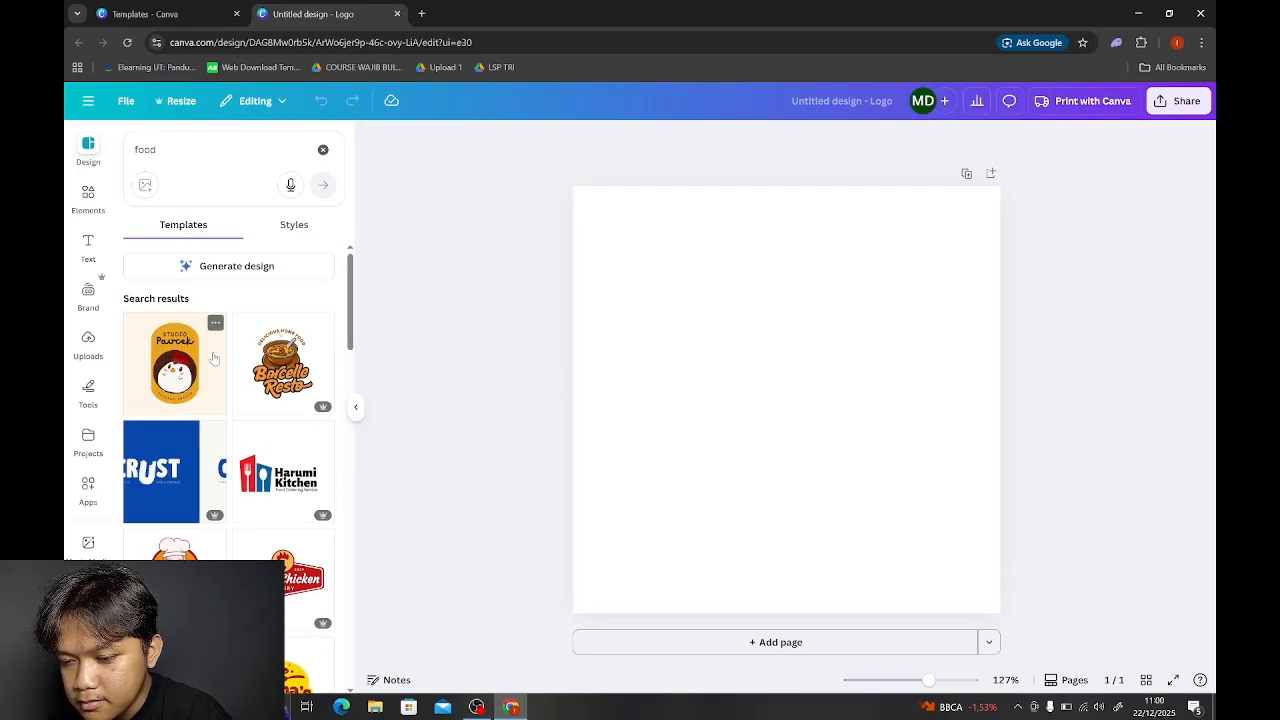
scroll(213, 358, down, 12)
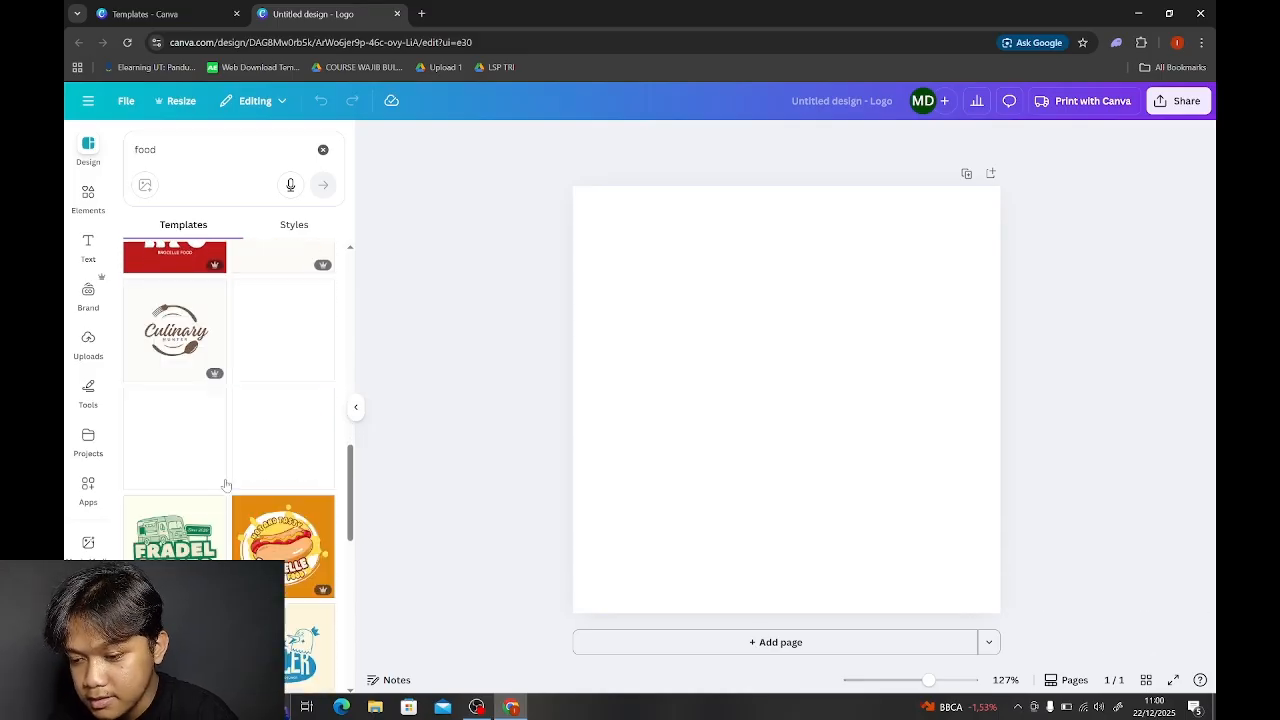
scroll(226, 485, up, 10)
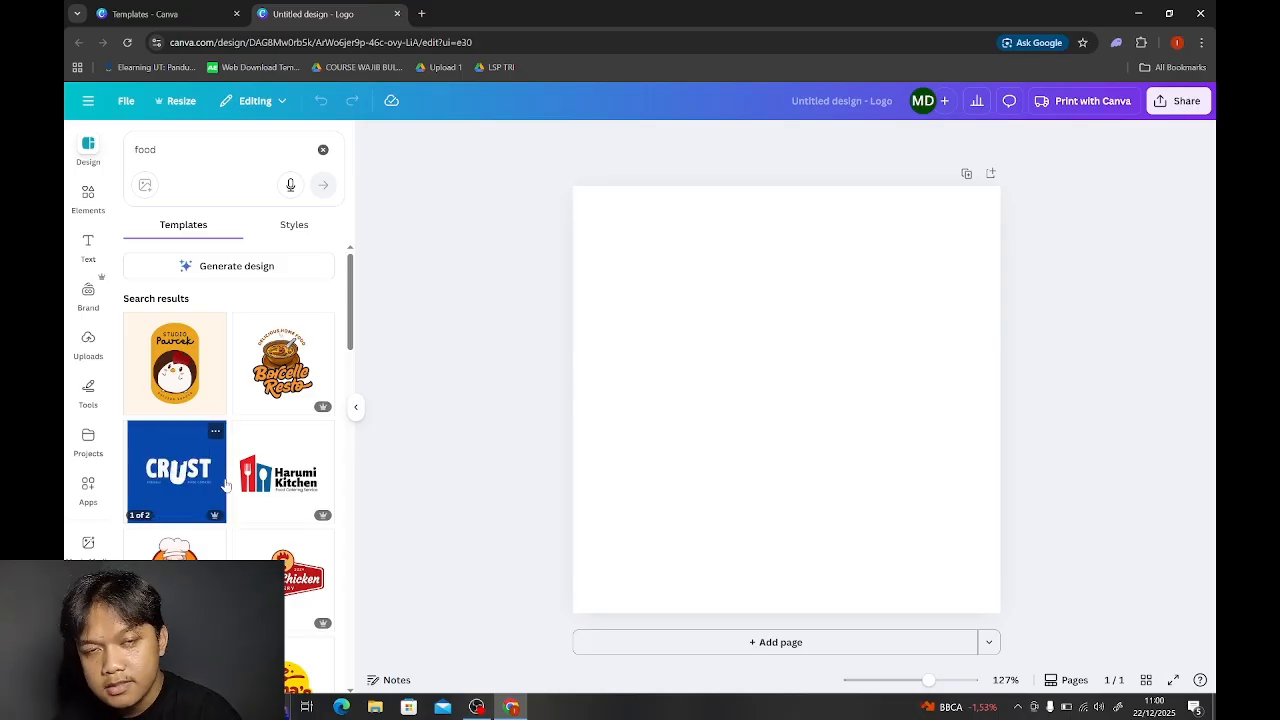
scroll(226, 484, down, 10)
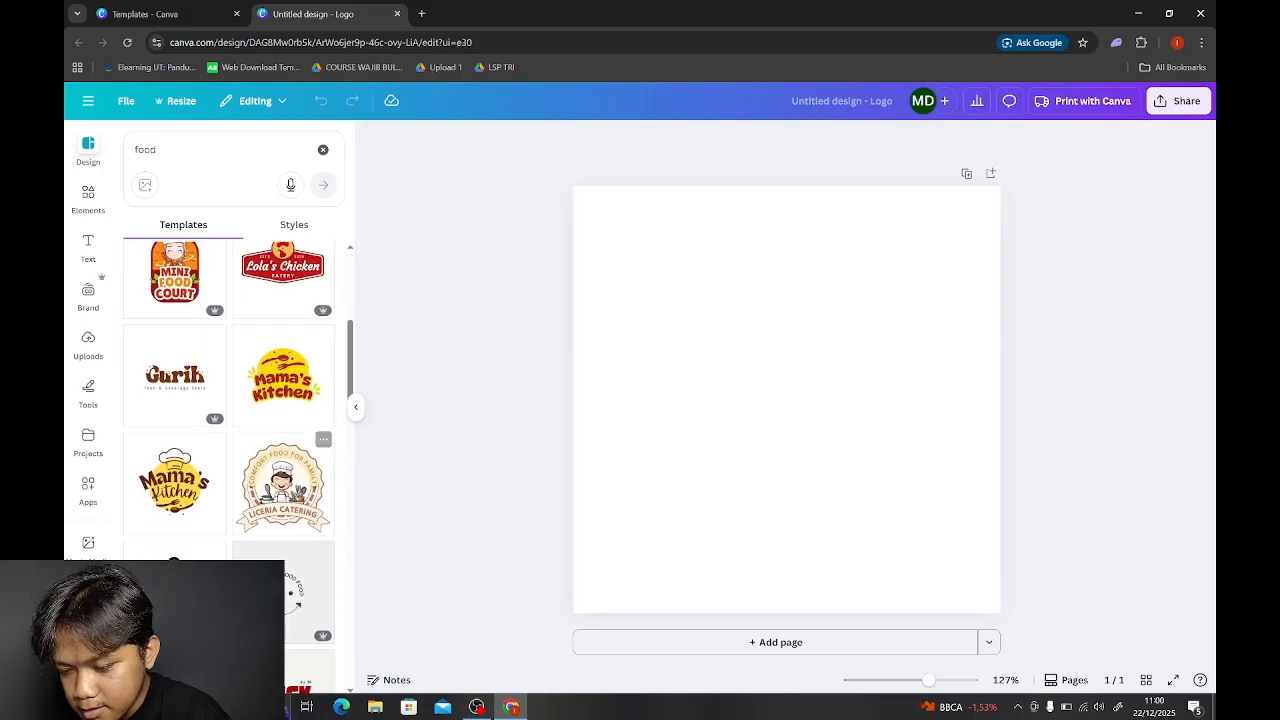
scroll(229, 400, down, 1)
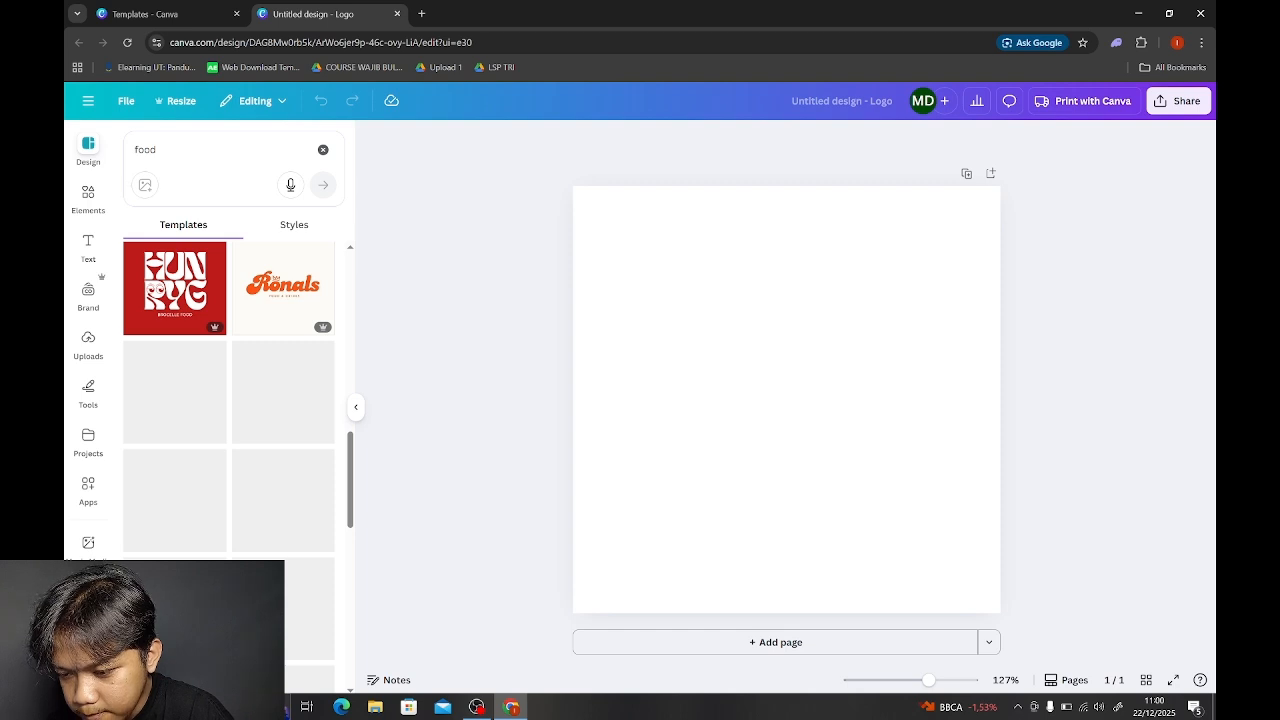
scroll(289, 350, down, 3)
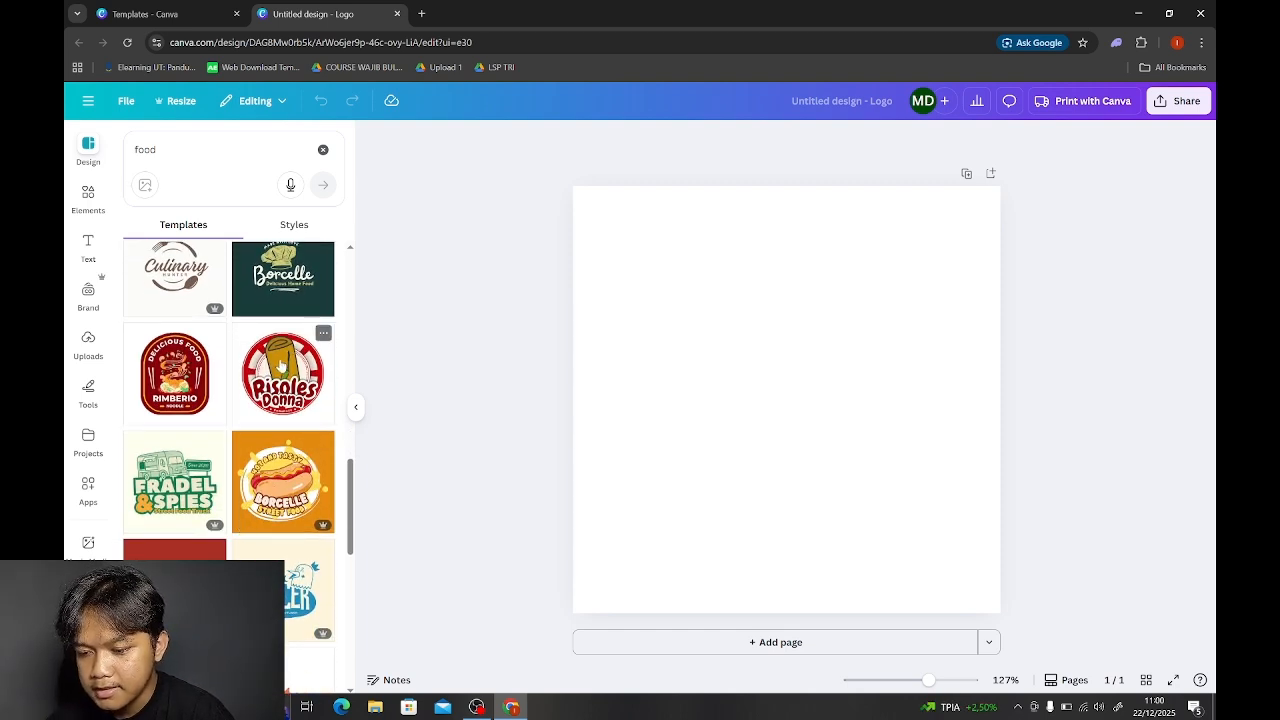
click(282, 365)
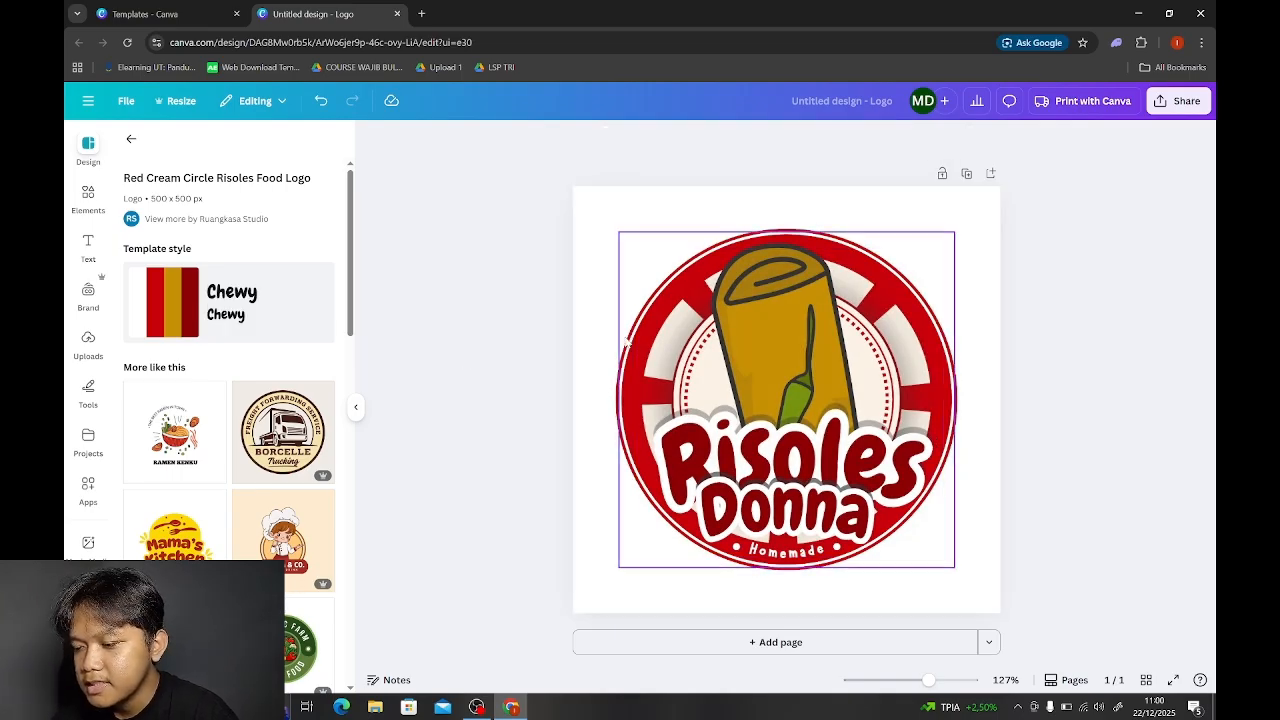
Step: Replace the front text of the word beneath "Risoles" in the logo with "Creartivize"
click(644, 331)
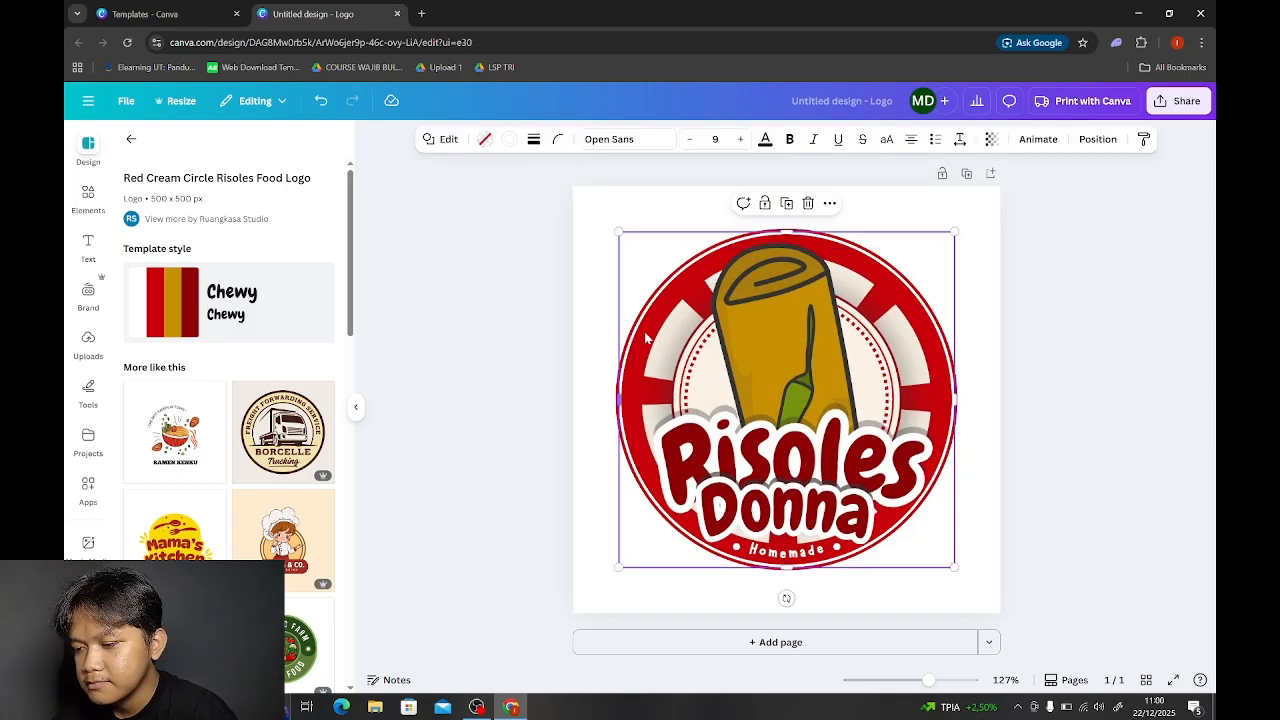
click(794, 309)
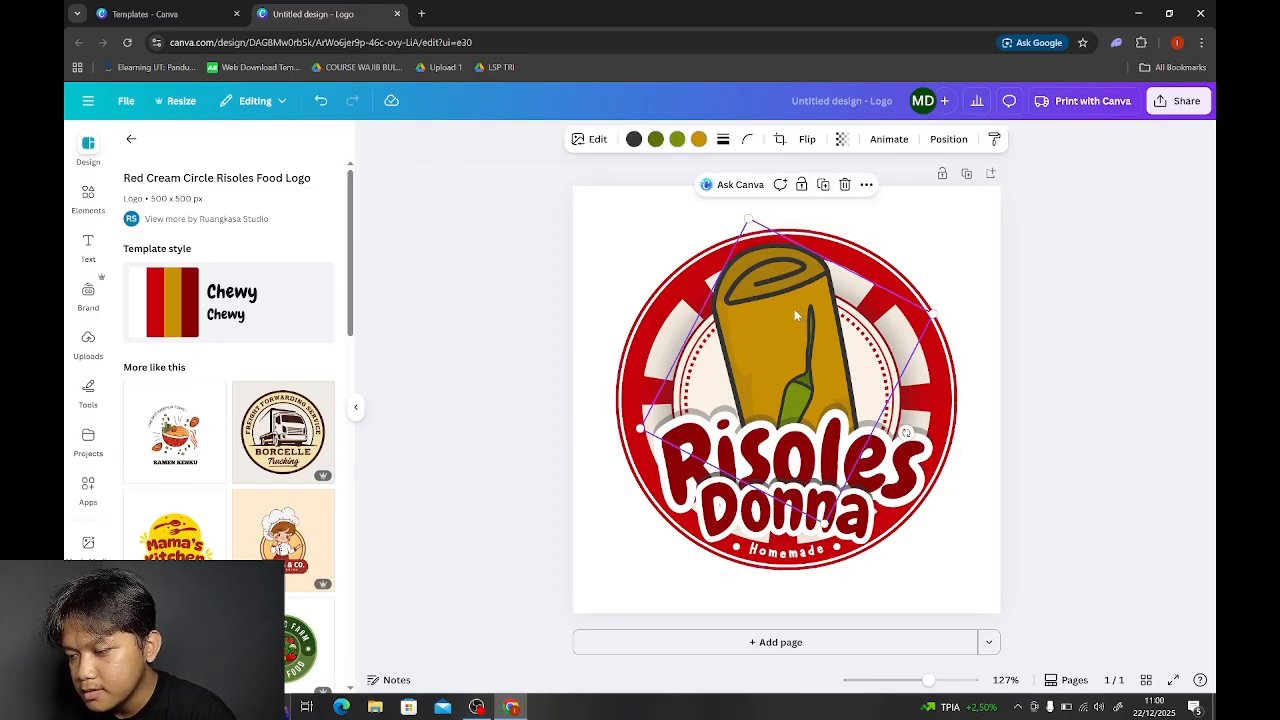
click(700, 452)
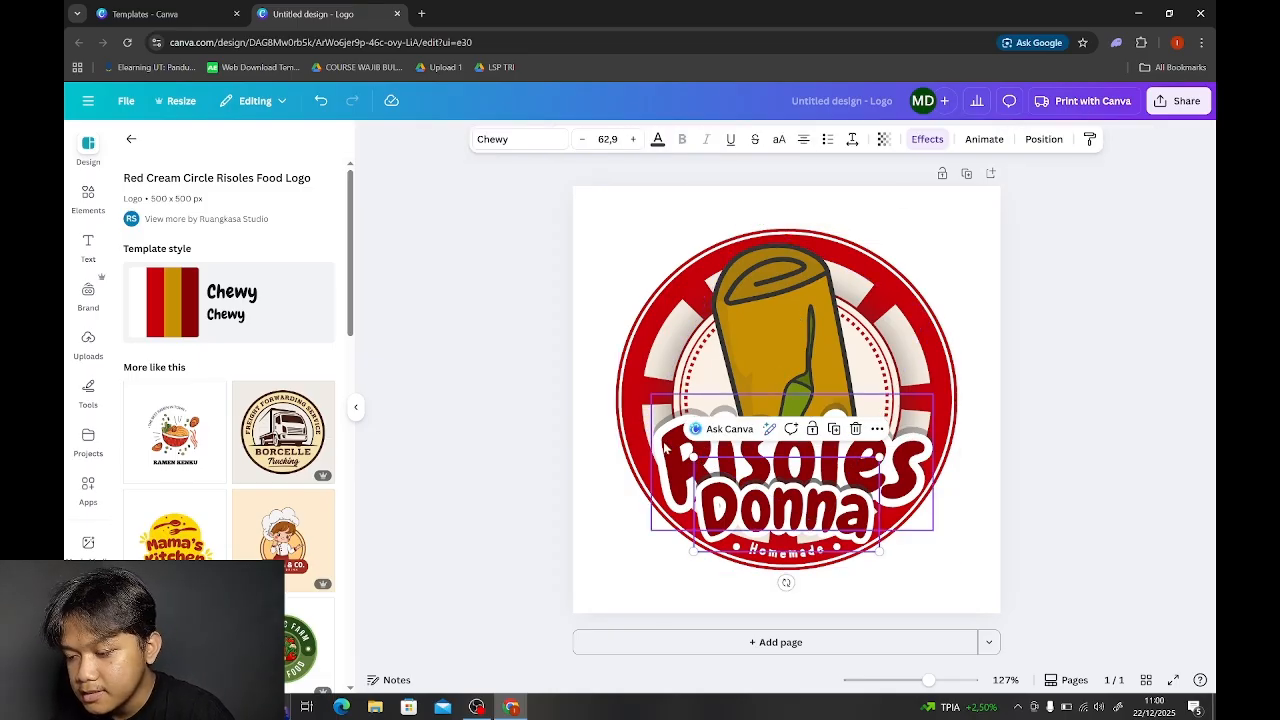
double_click(735, 505)
text(C)
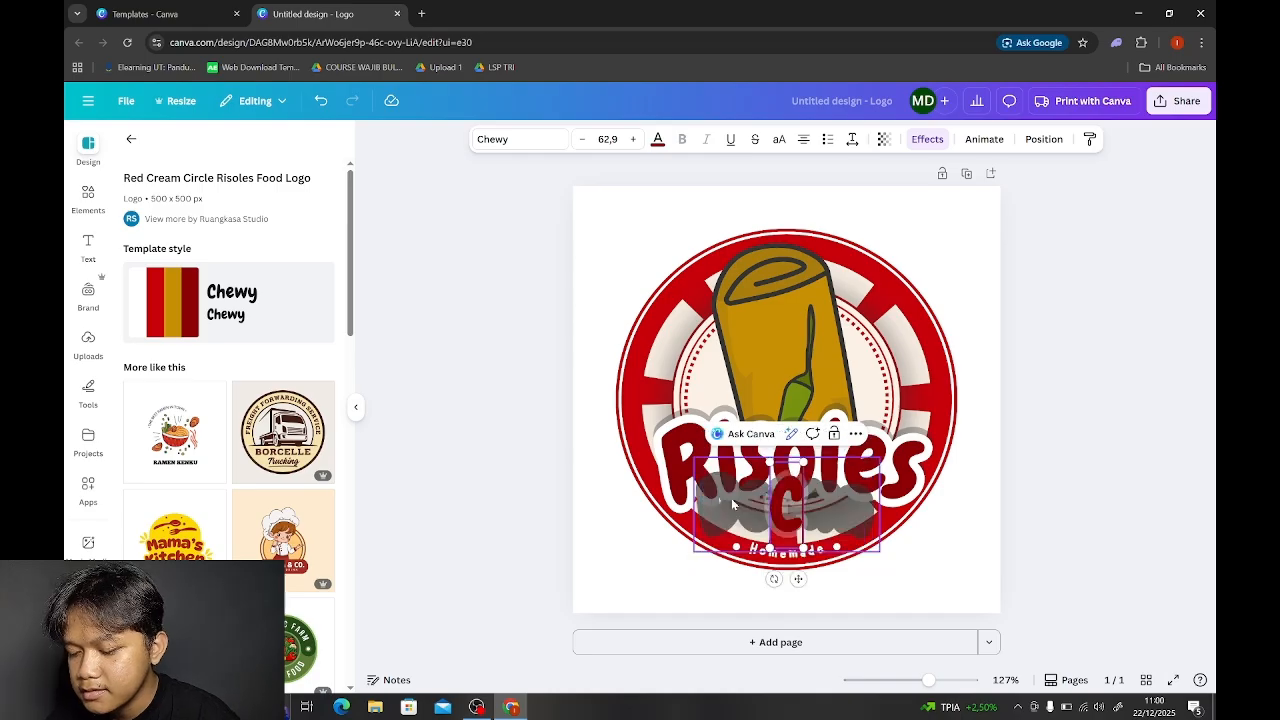
text(reartıvize)
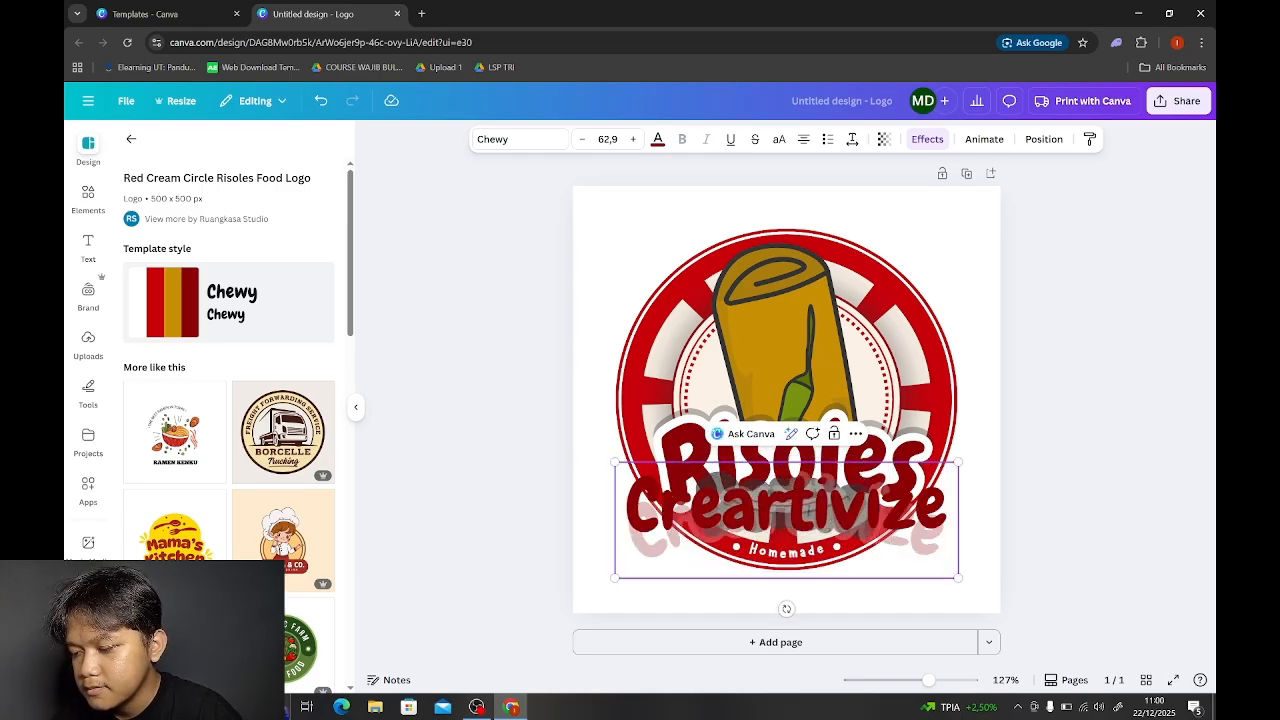
click(983, 440)
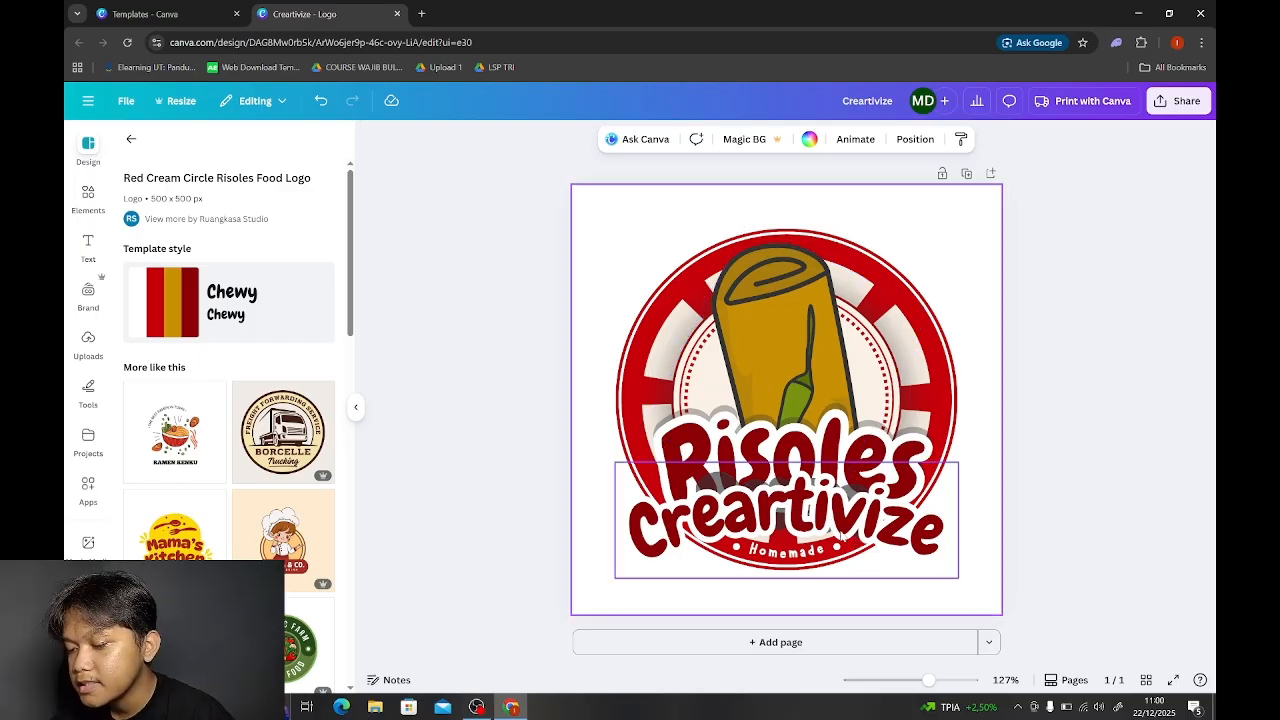
Step: Replace the grey shadow text behind "Creartivize" with the same word, "Creartivize"
click(708, 467)
double_click(708, 467)
text(Crear)
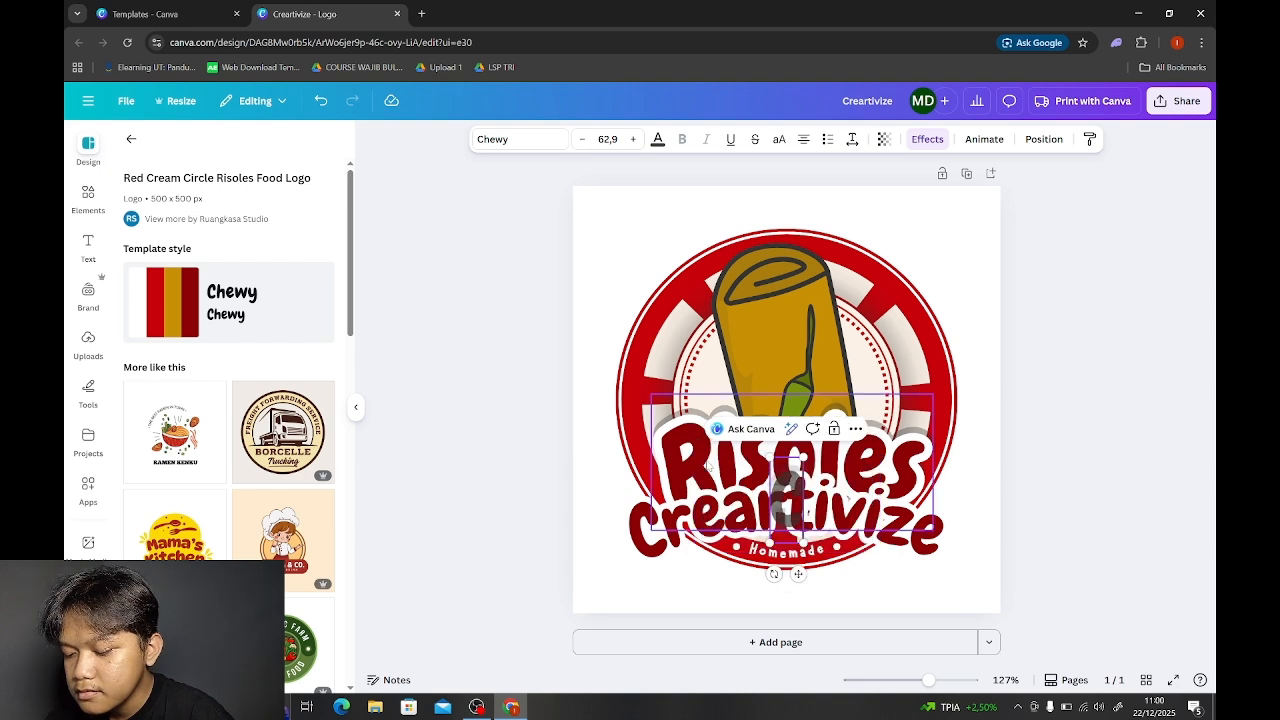
text(tivize)
click(708, 466)
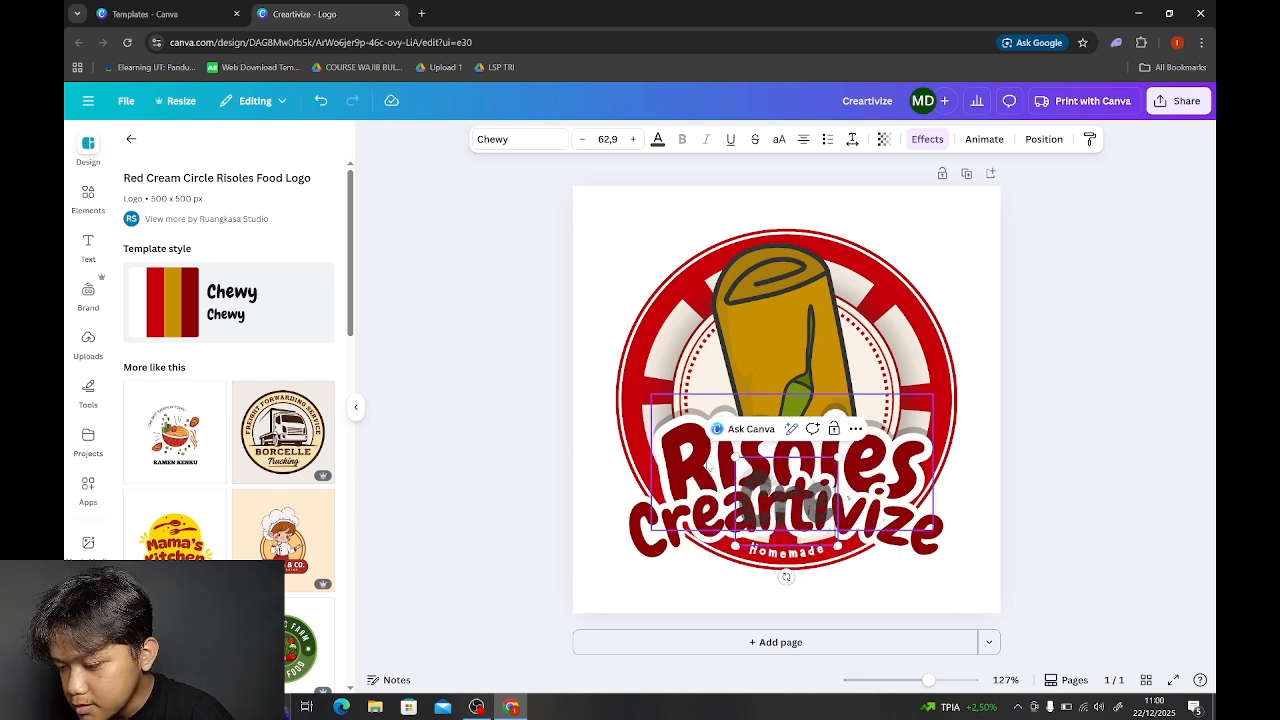
text(Creartiv)
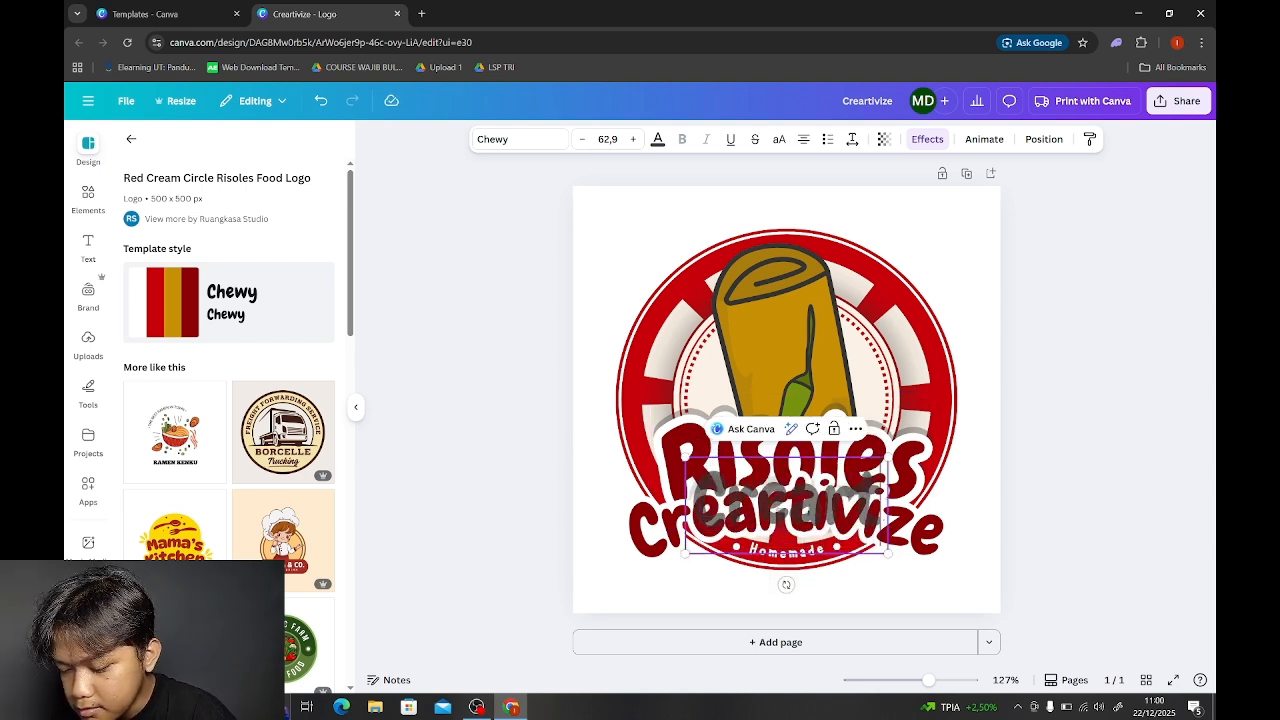
text(ize)
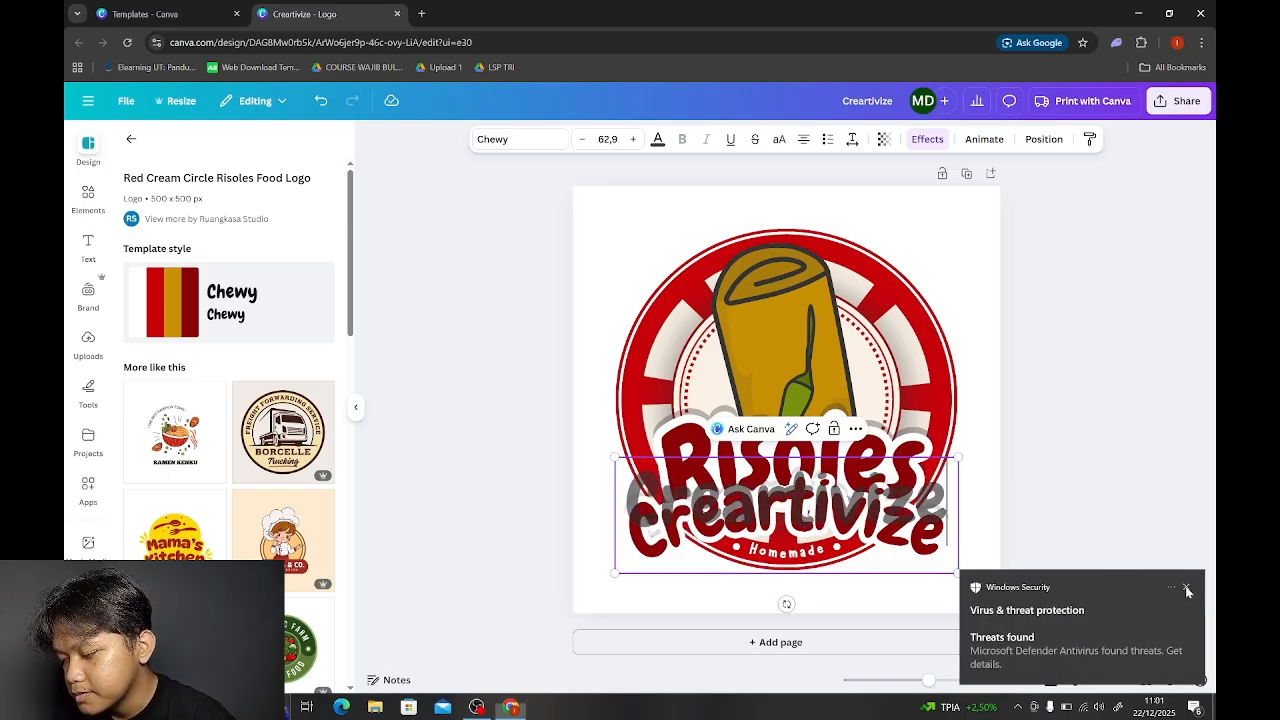
click(1097, 453)
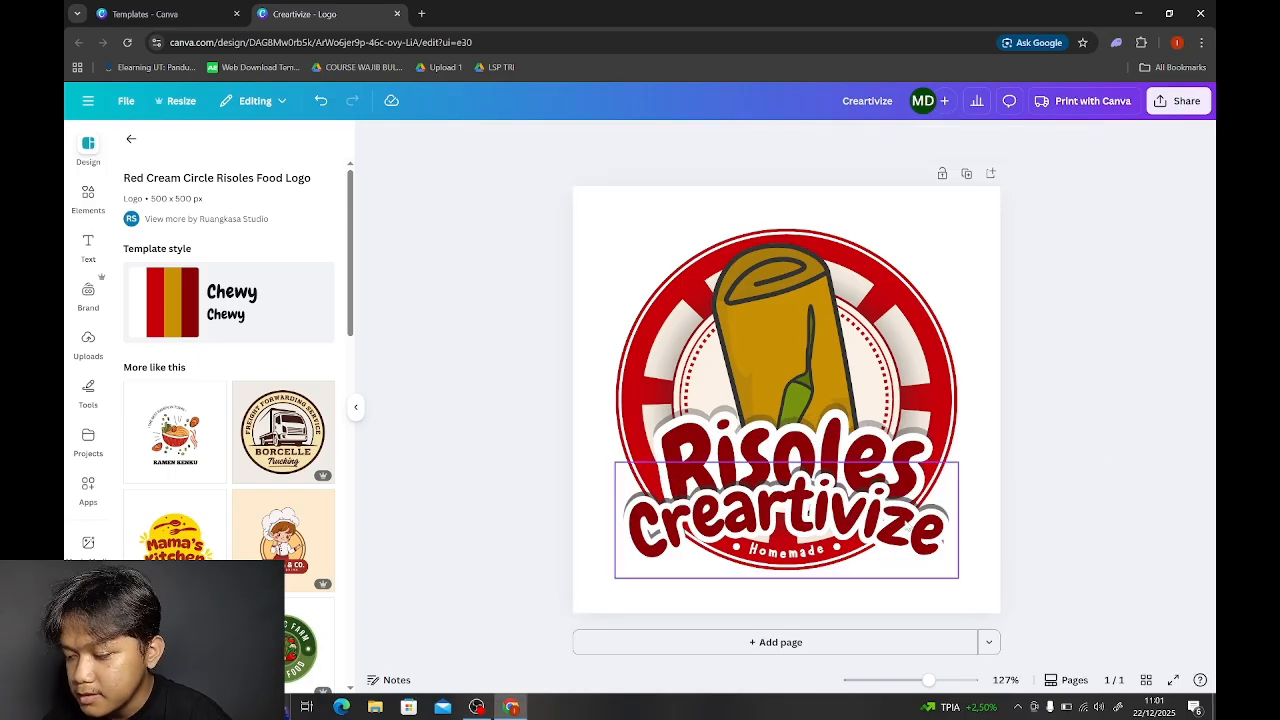
Step: Scale both "Creartivize" text layers down together to font size 34,1 and place them beneath "Risoles"
drag(1014, 523, 948, 548)
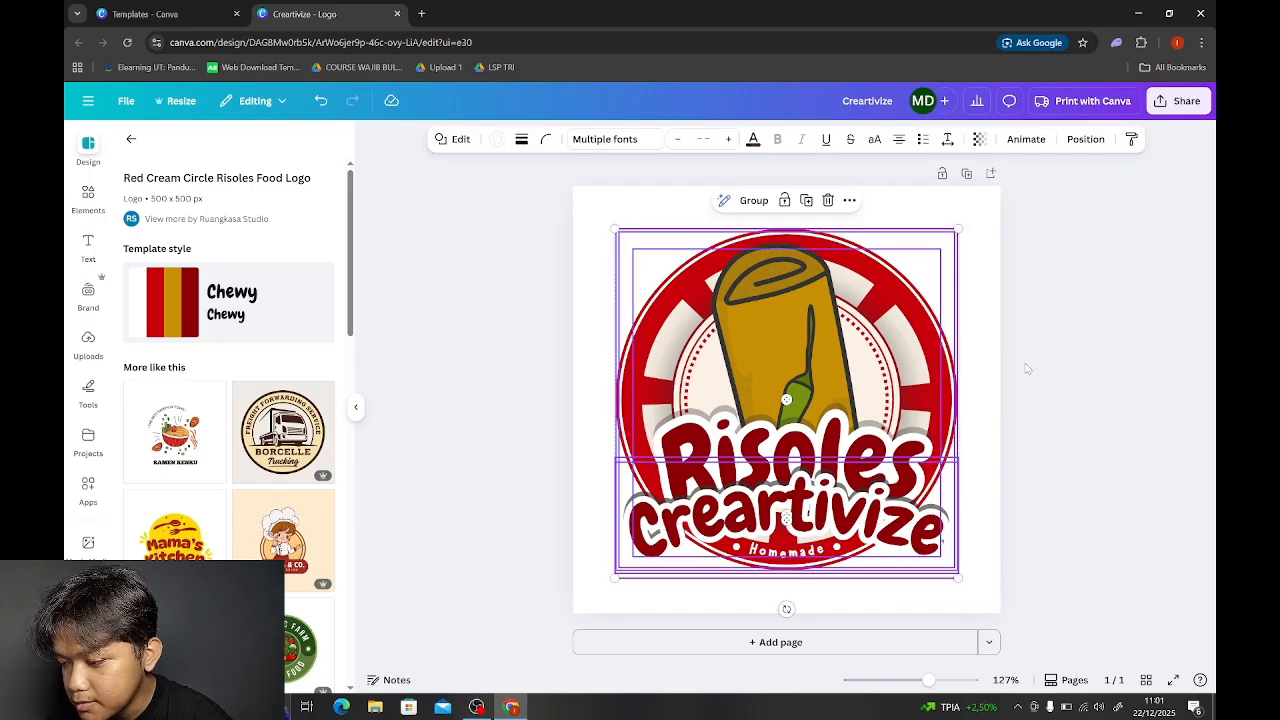
click(1050, 413)
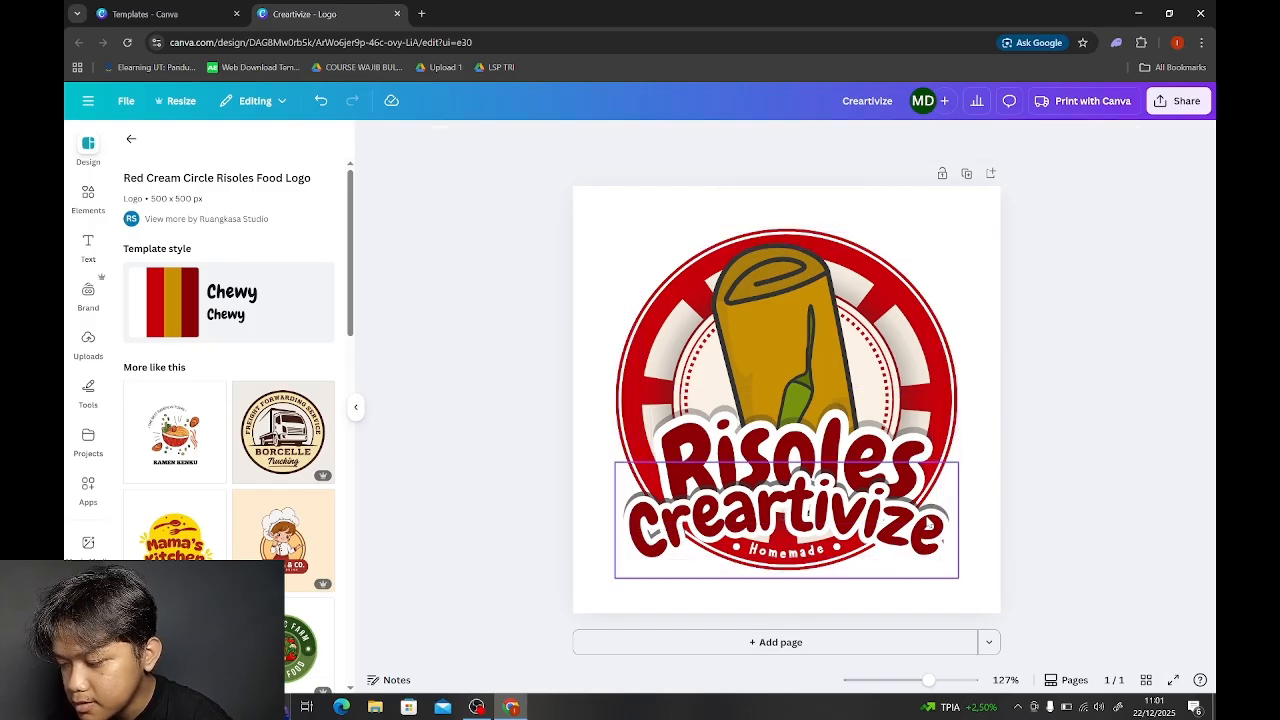
click(930, 523)
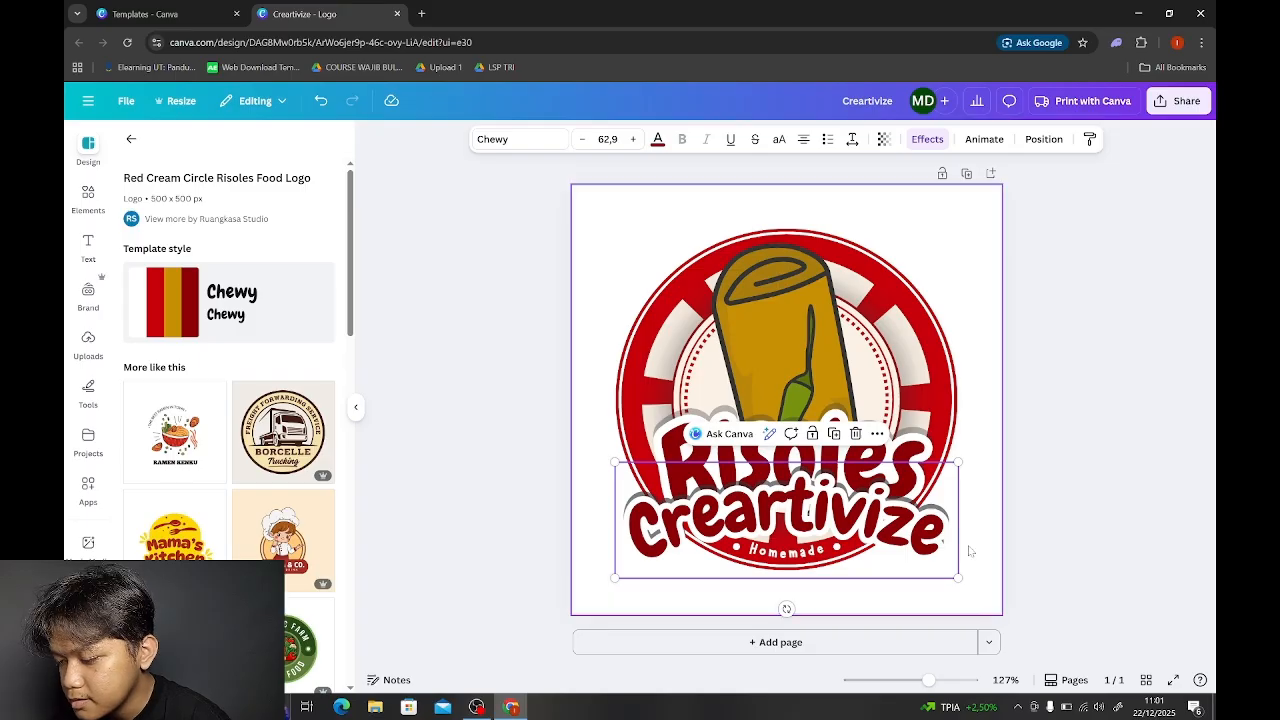
click(1039, 500)
drag(1048, 535, 955, 549)
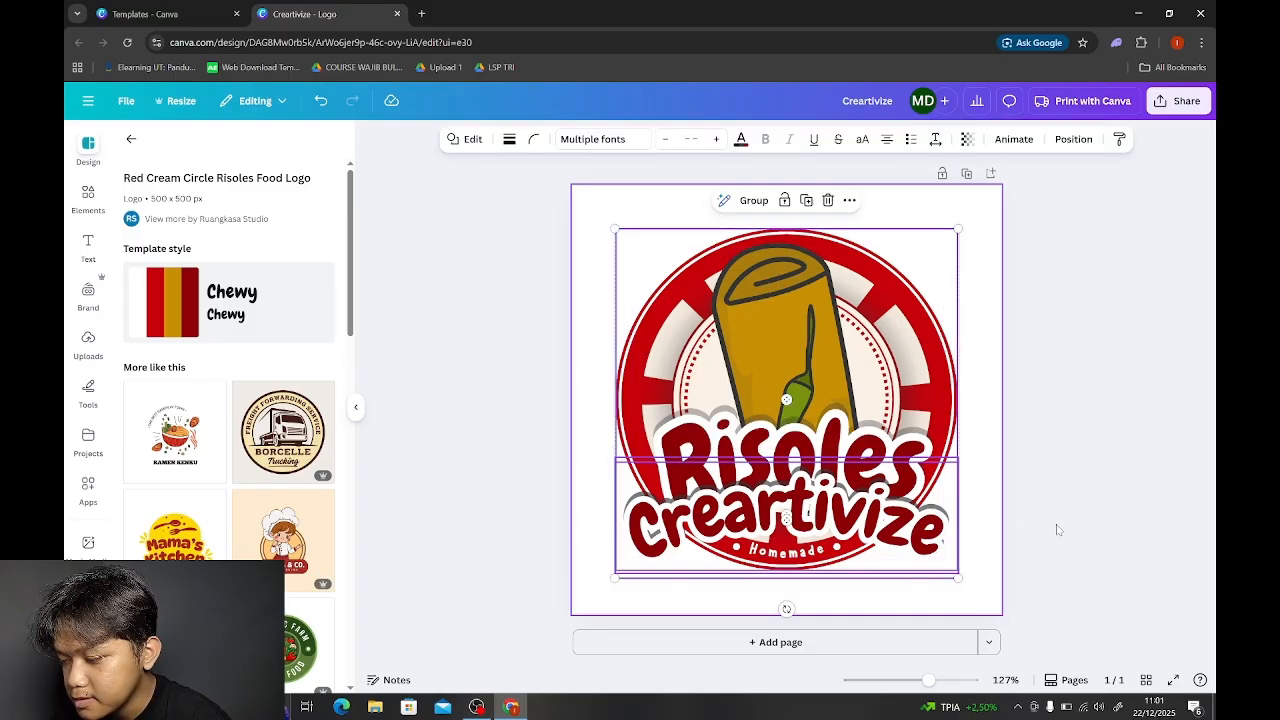
shift+click(955, 293)
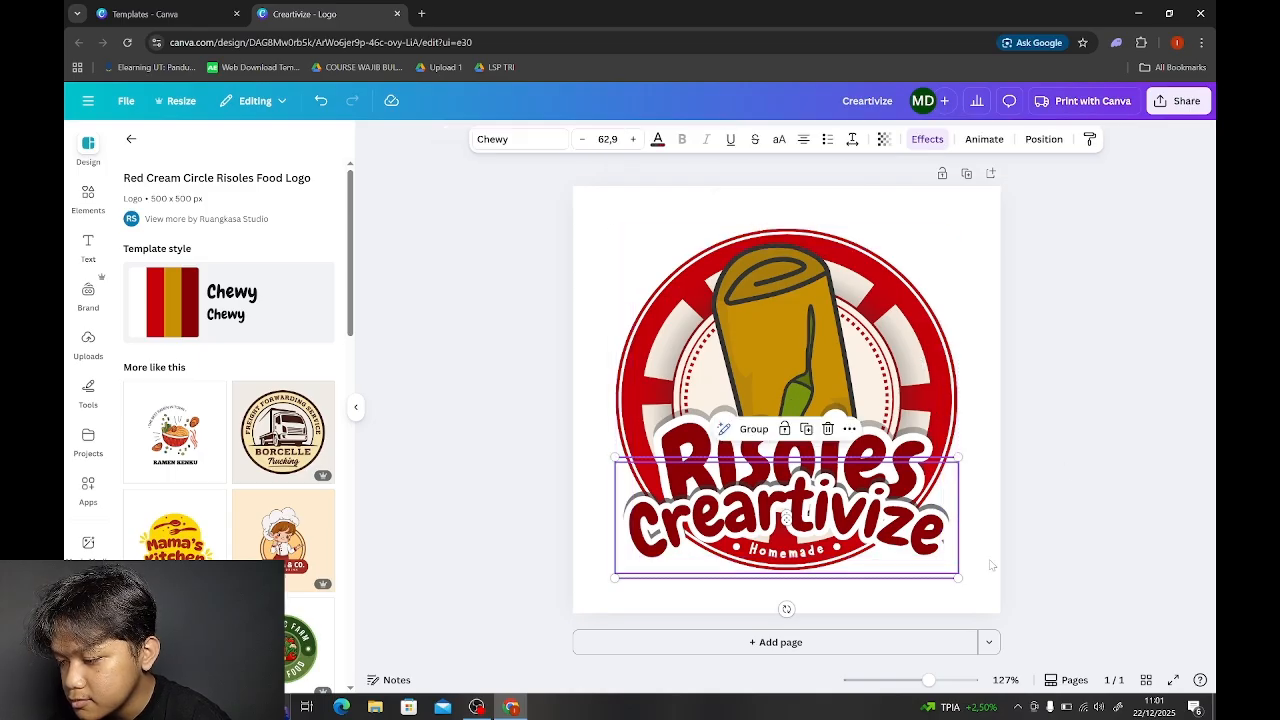
drag(957, 577, 853, 526)
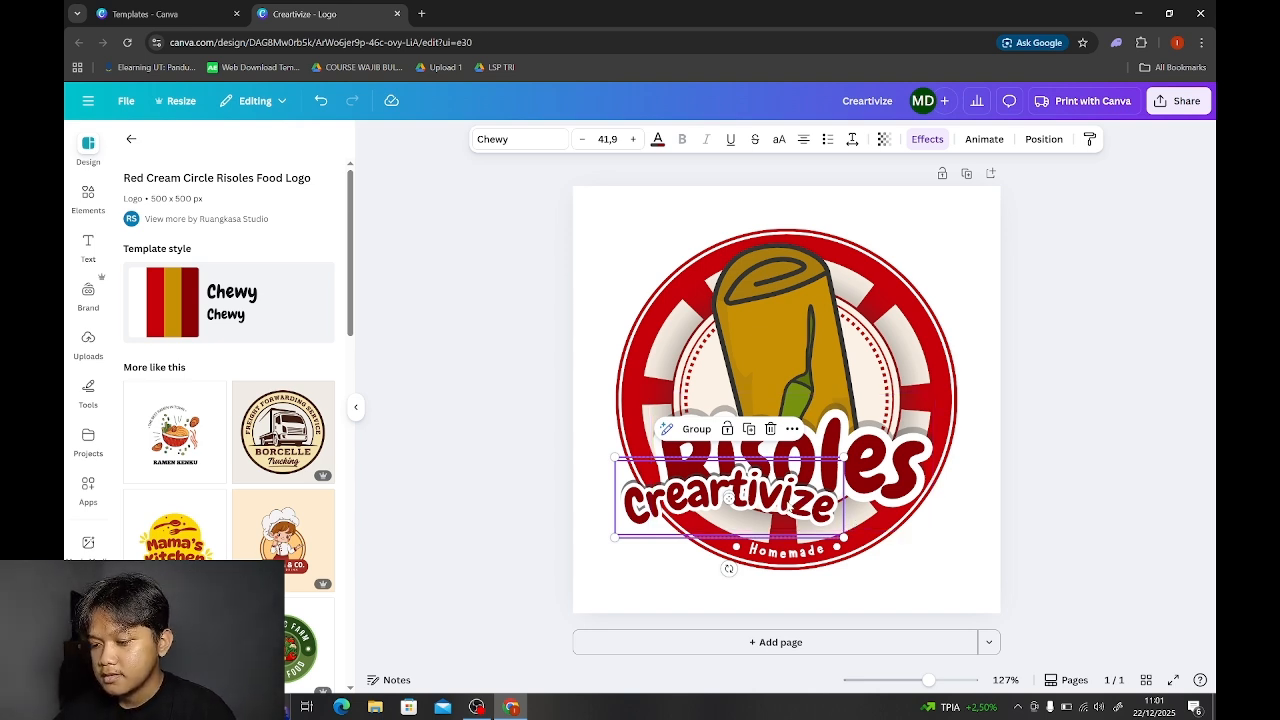
drag(790, 508, 839, 521)
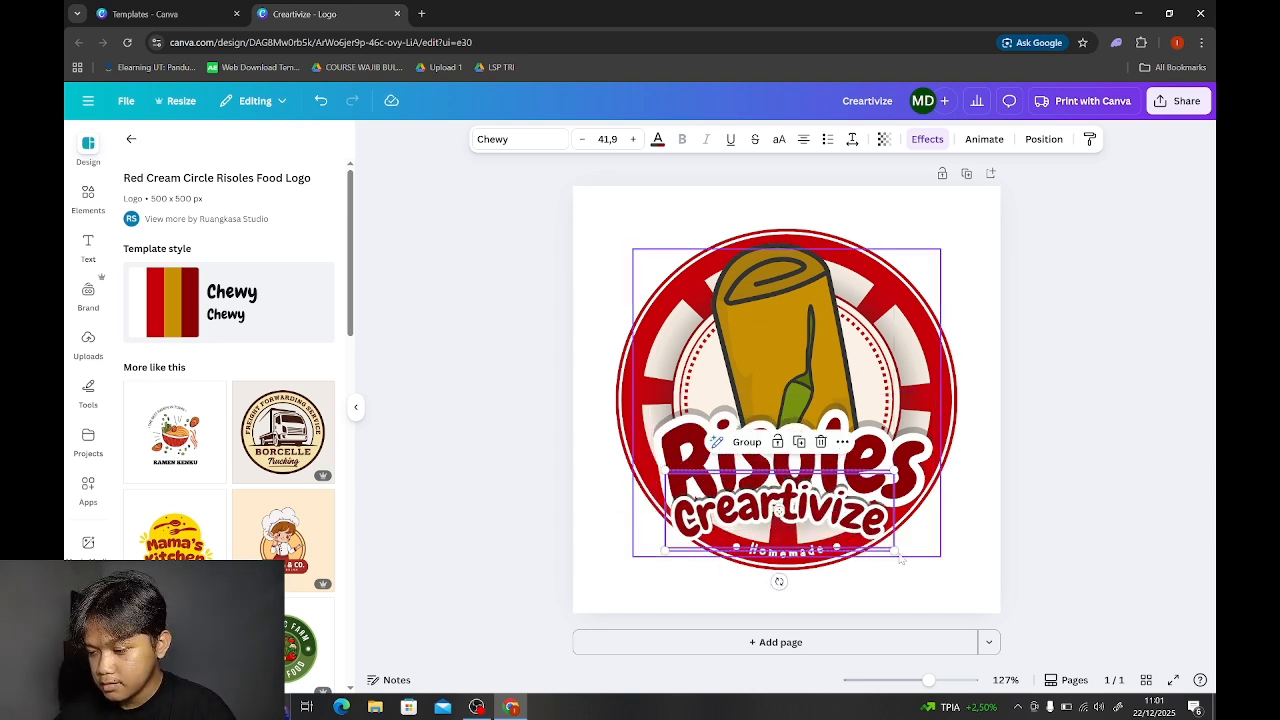
drag(899, 560, 838, 515)
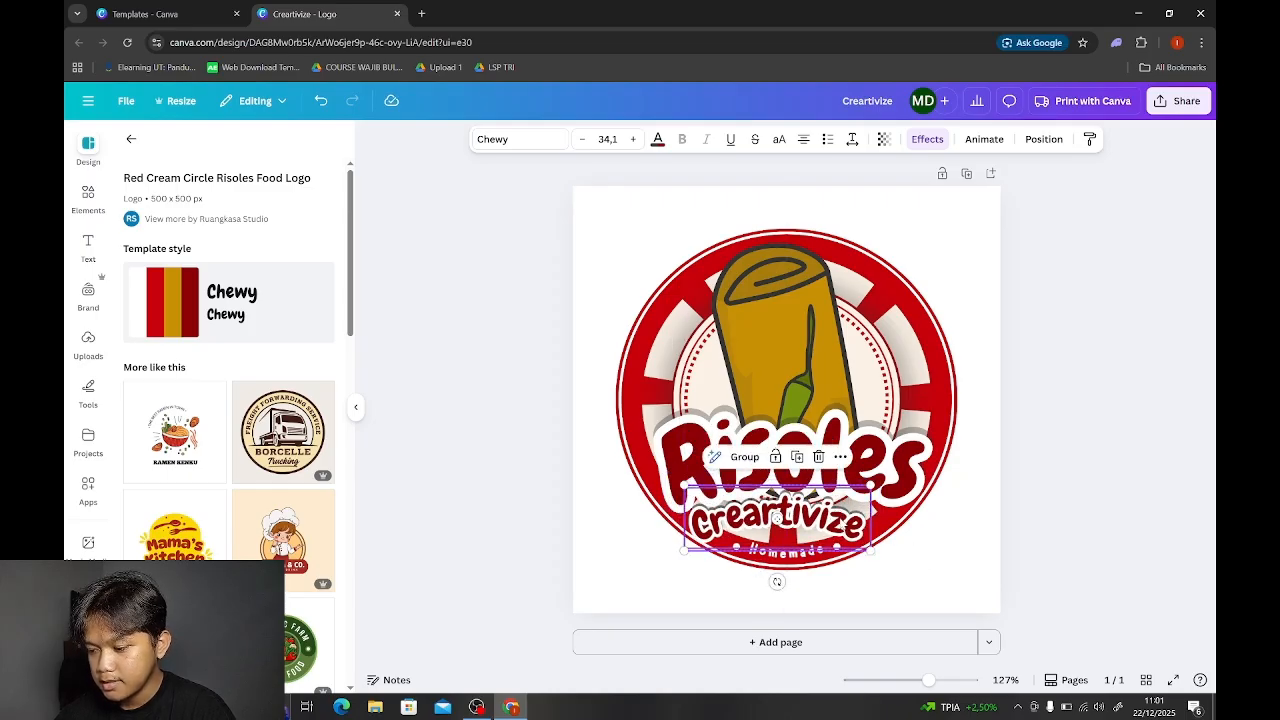
click(1094, 506)
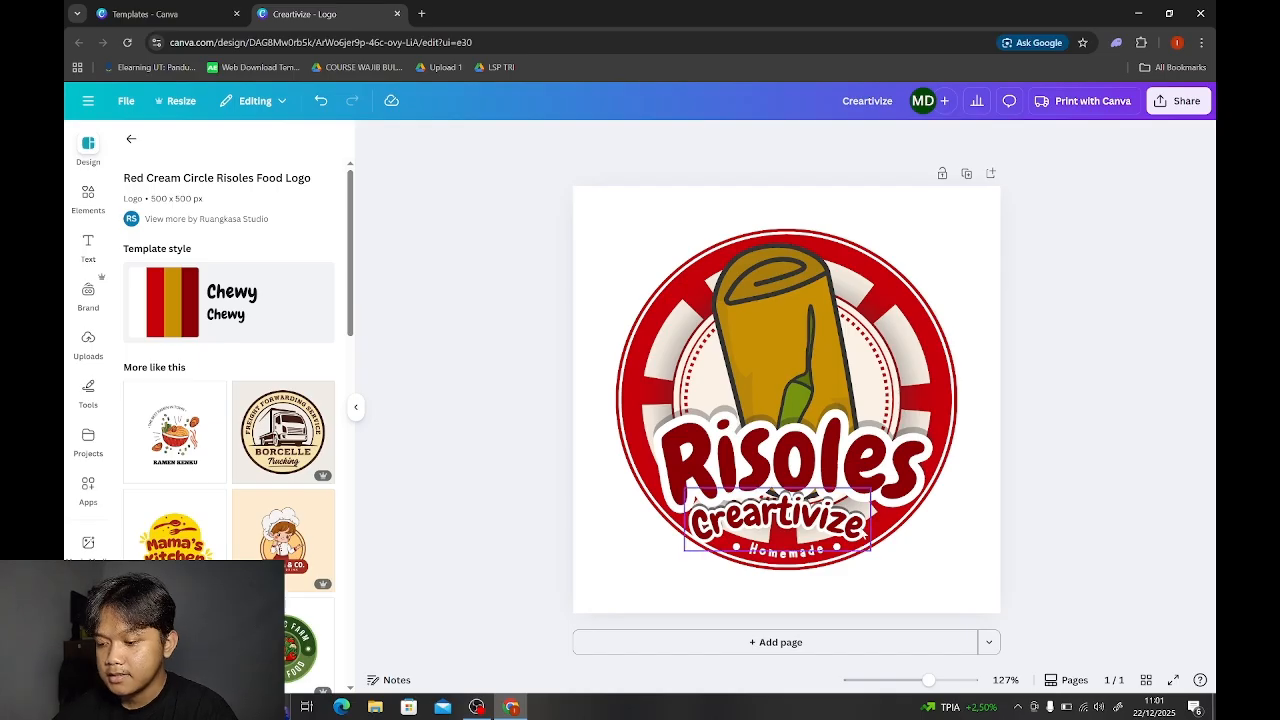
Step: Nudge the front and shadow "Creartivize" texts slightly right so they sit centred beneath "Risoles"
click(870, 539)
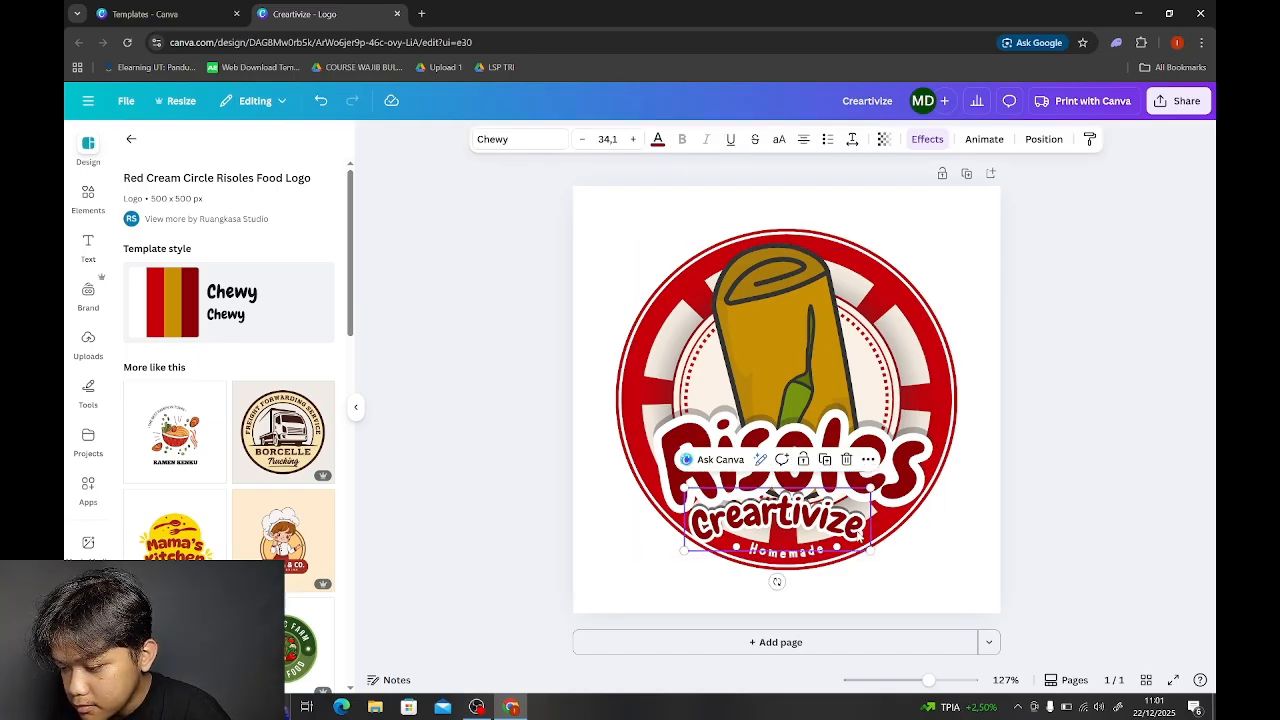
click(965, 520)
key(super)
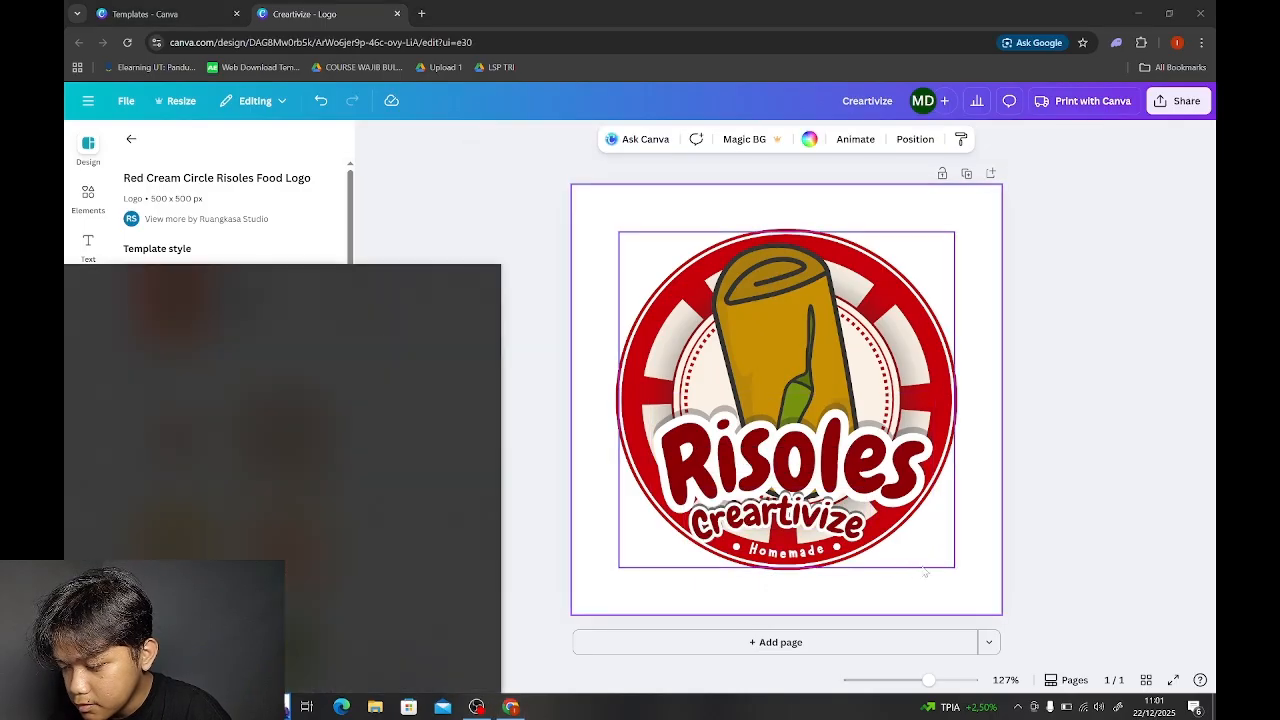
key(super)
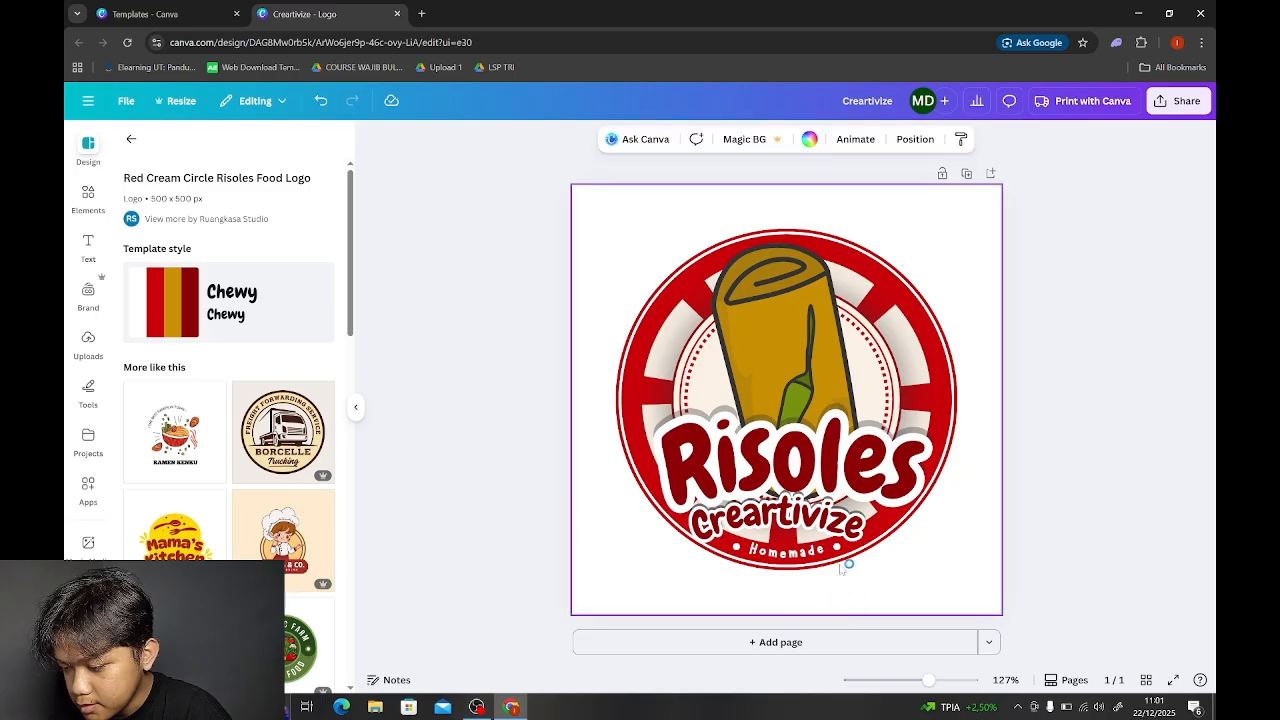
click(818, 520)
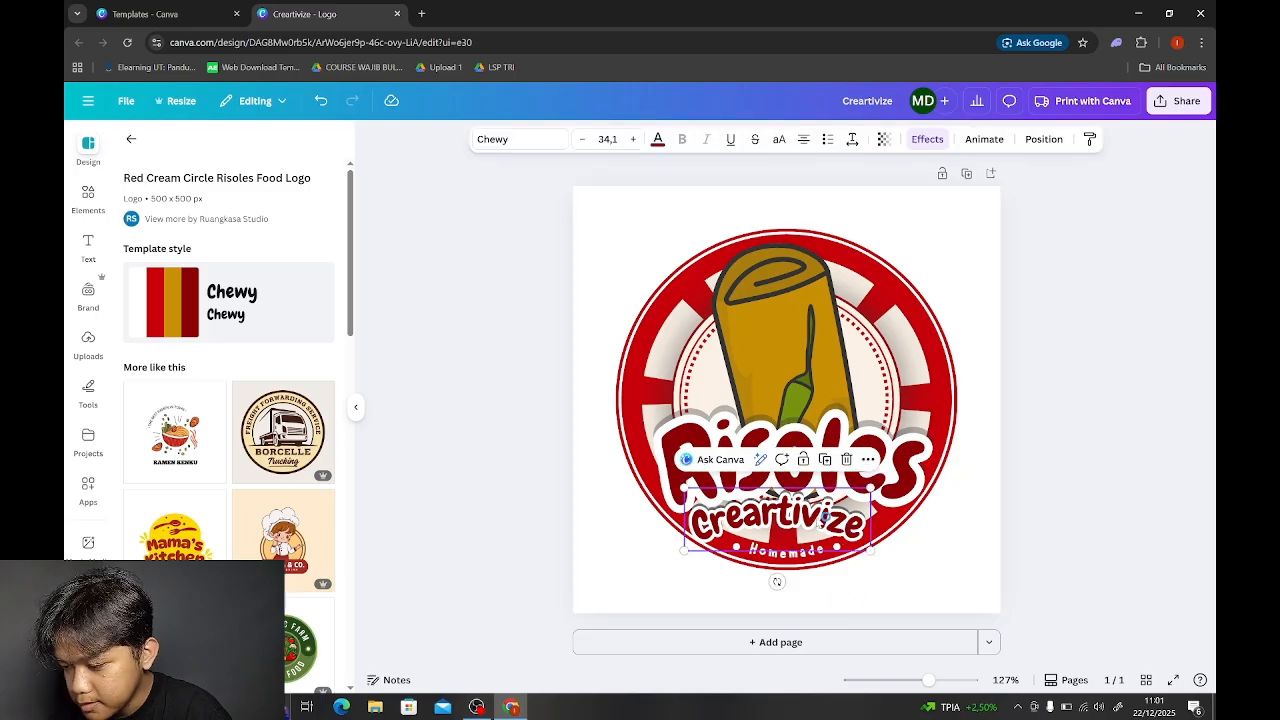
drag(818, 520, 819, 518)
click(630, 538)
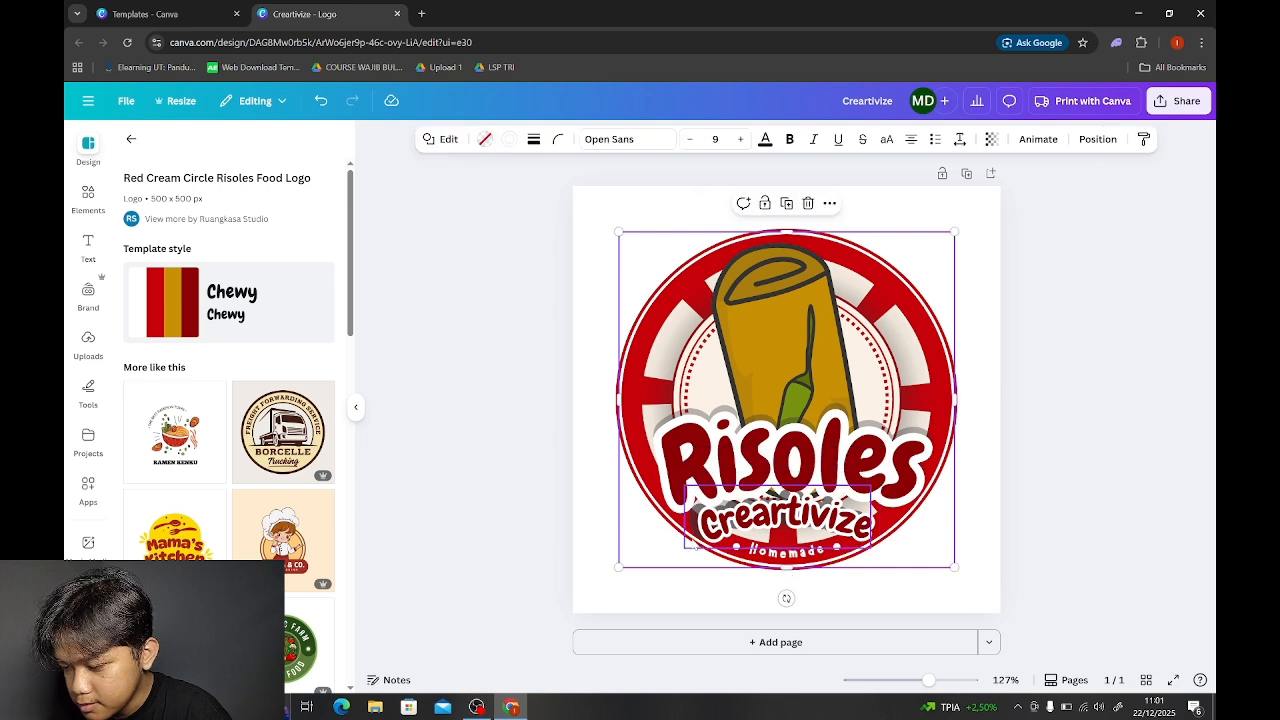
click(691, 542)
click(688, 540)
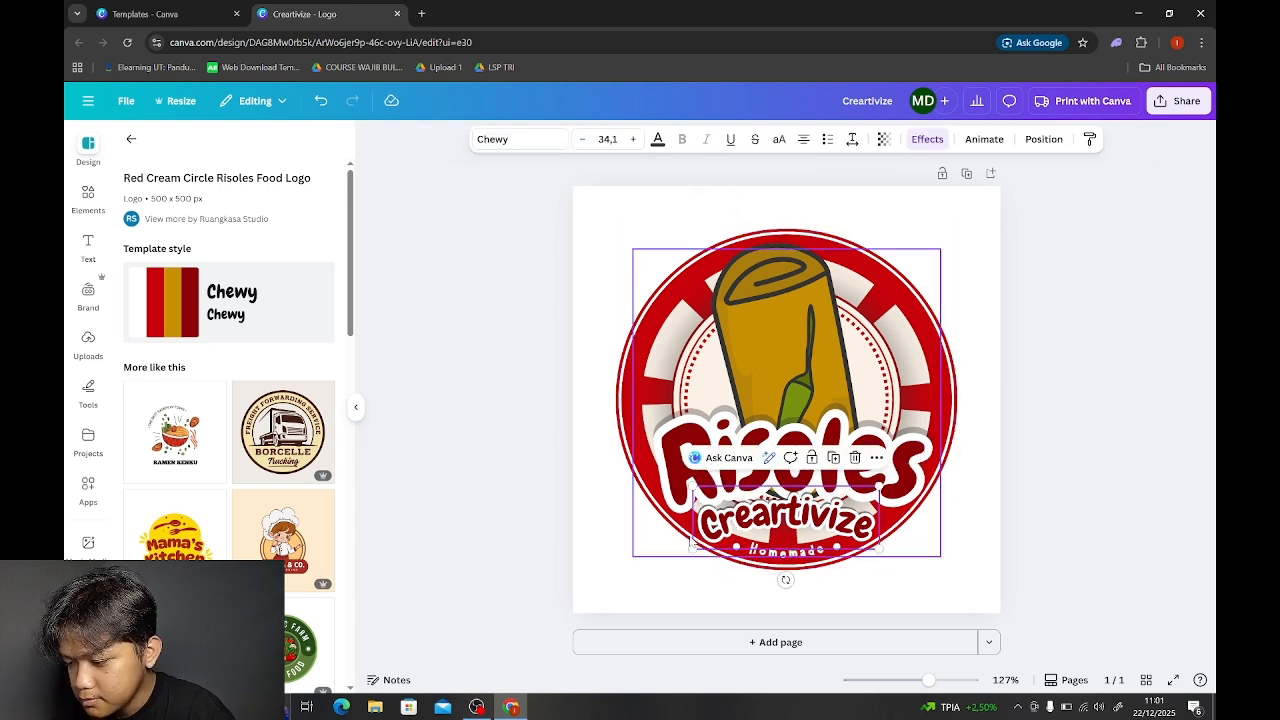
click(1039, 528)
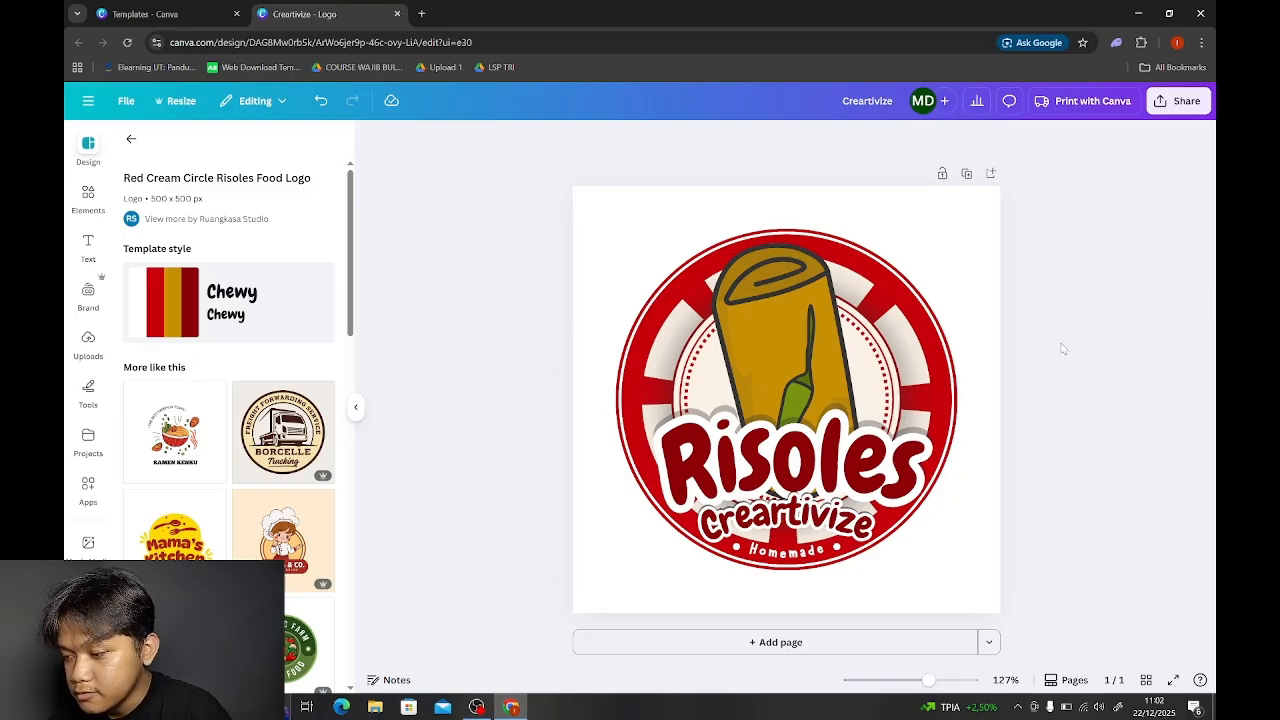
Step: Add a second page and apply the Brown Pastel Dimsum Food Logo from the "food" templates to it
click(990, 173)
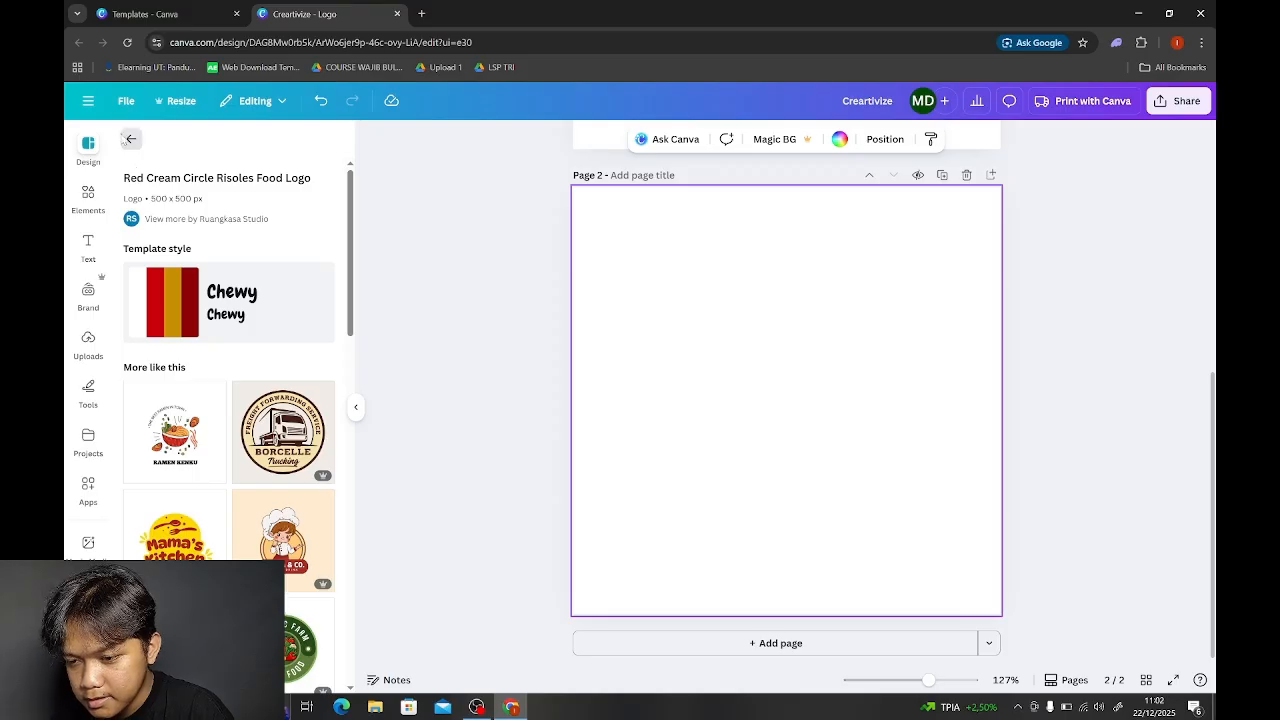
click(129, 139)
scroll(193, 447, down, 2)
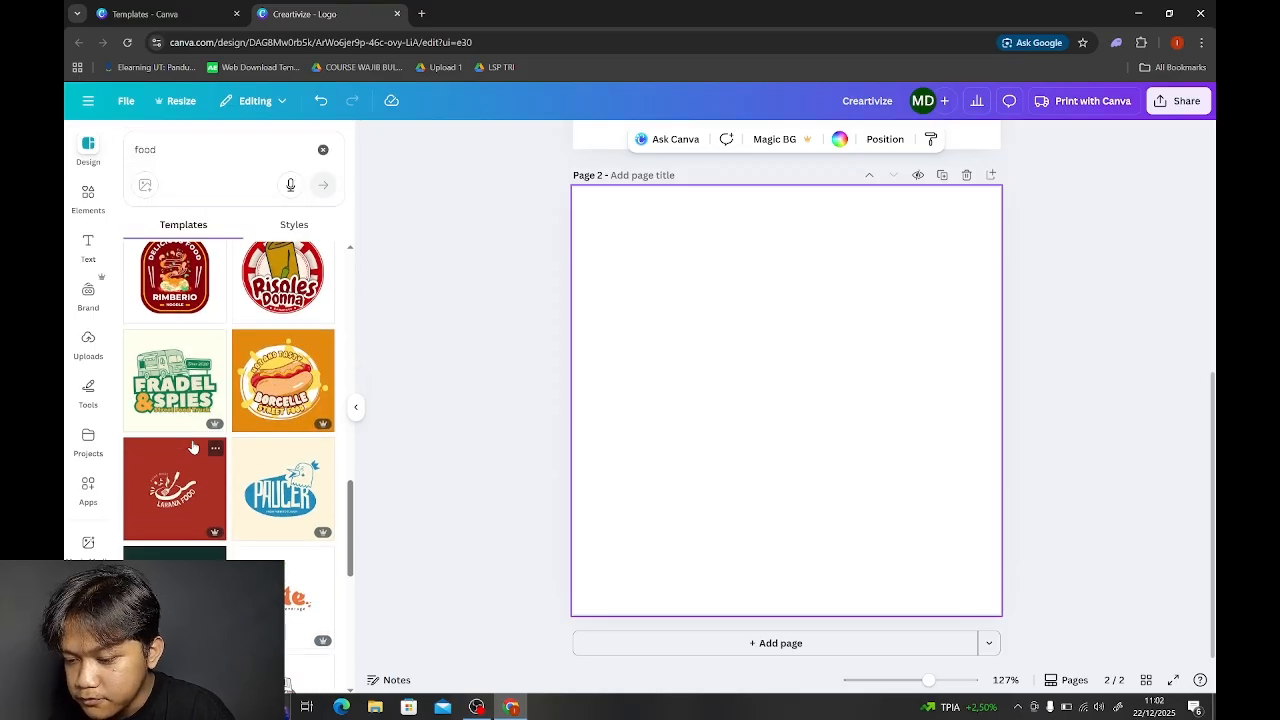
scroll(195, 445, down, 5)
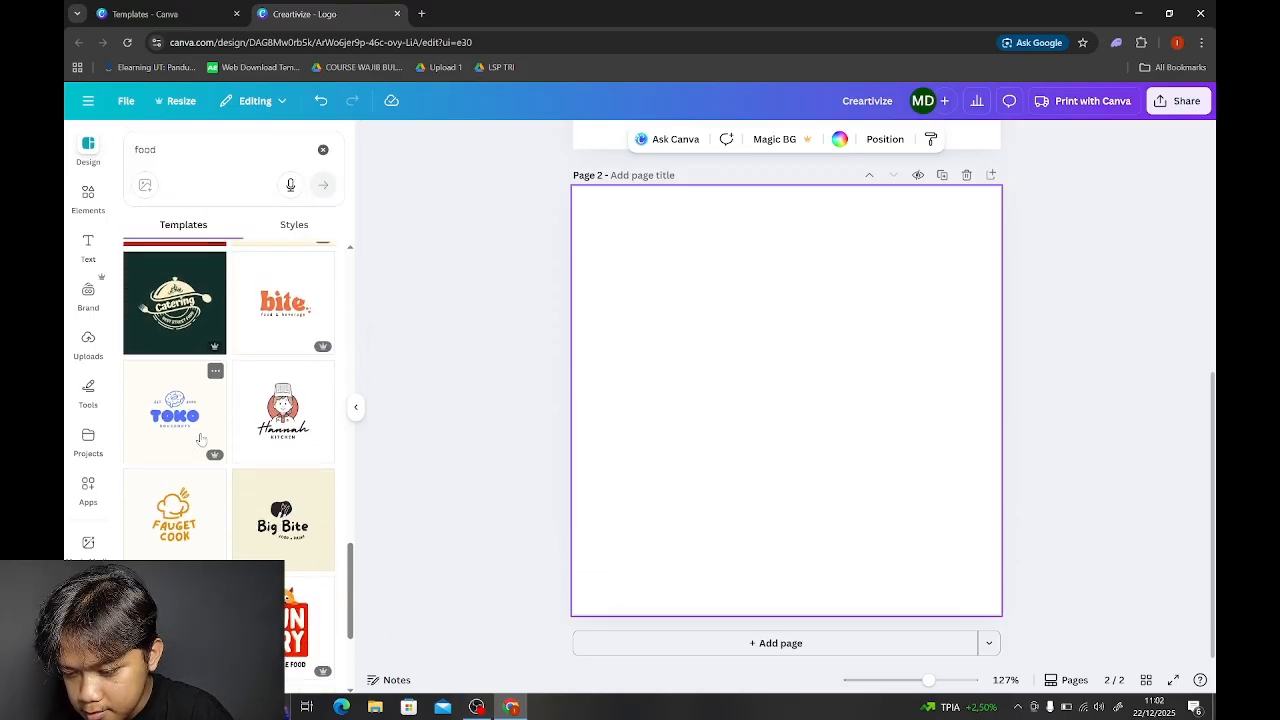
scroll(200, 438, down, 4)
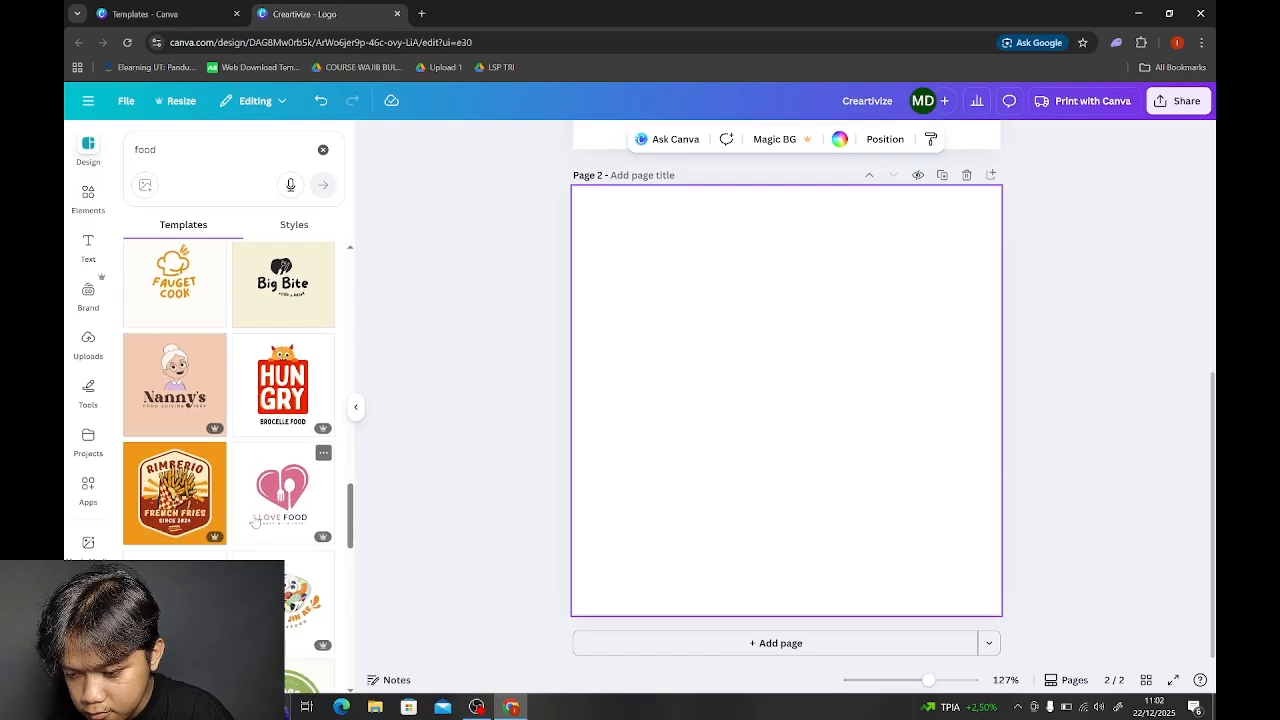
scroll(254, 520, down, 5)
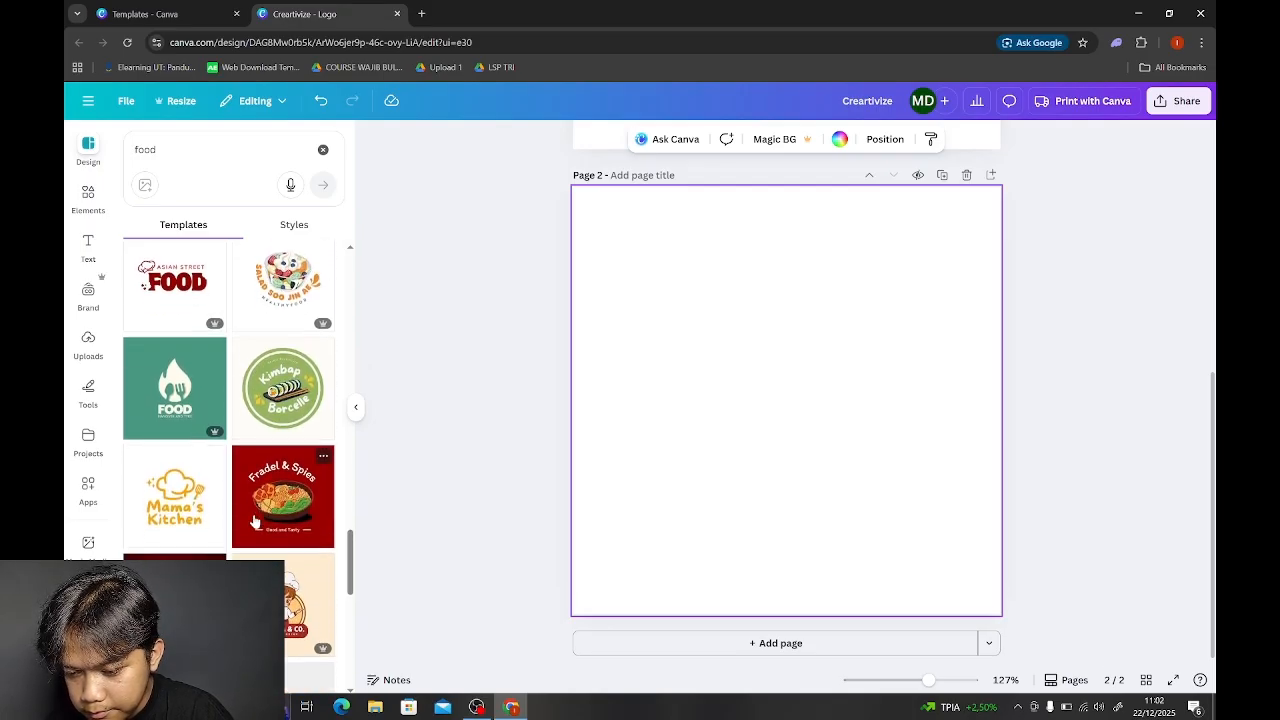
scroll(254, 520, down, 3)
right_click(255, 516)
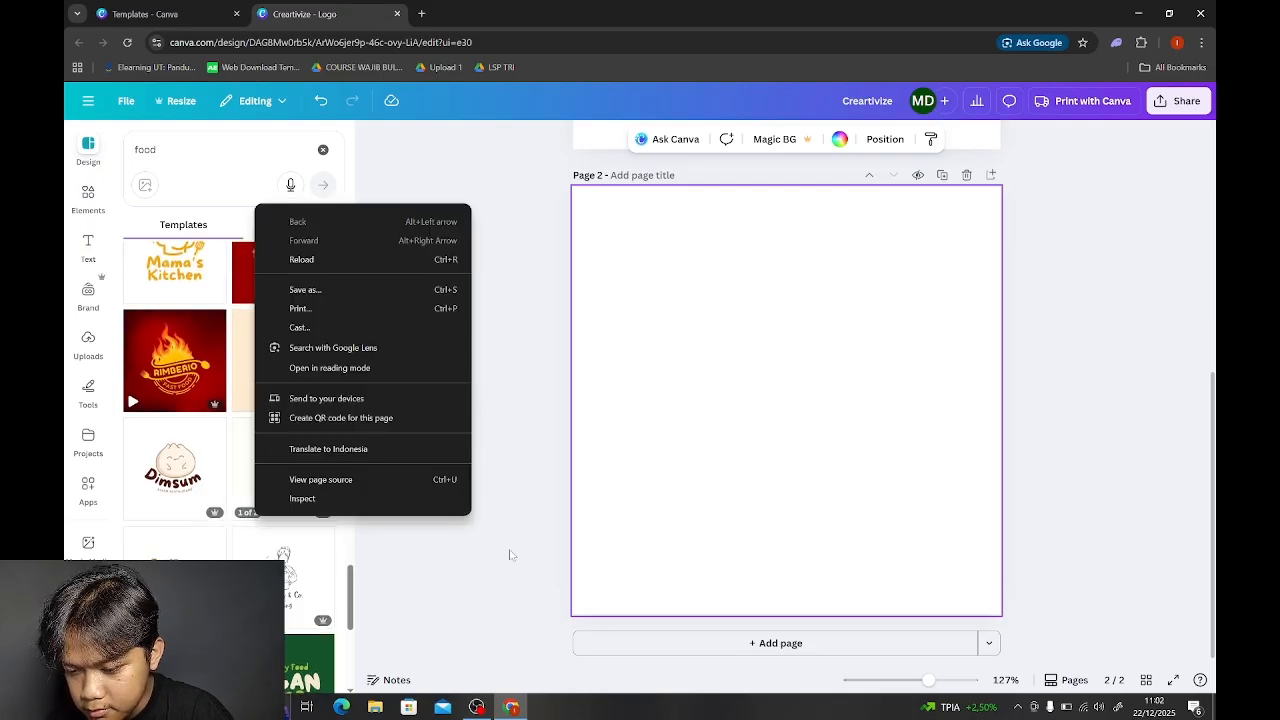
click(509, 555)
click(174, 470)
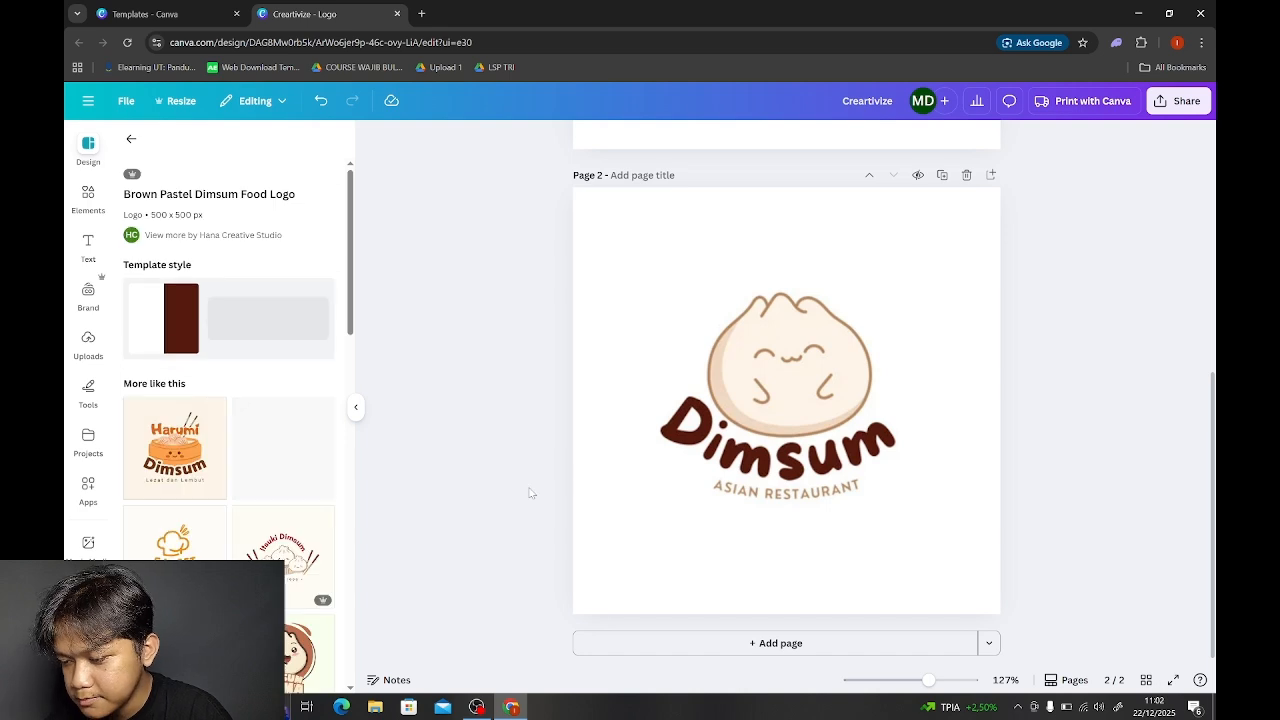
Step: Replace the "ASIAN RESTAURANT" tagline under "Dimsum" with "CREARTIVIZE"
click(758, 470)
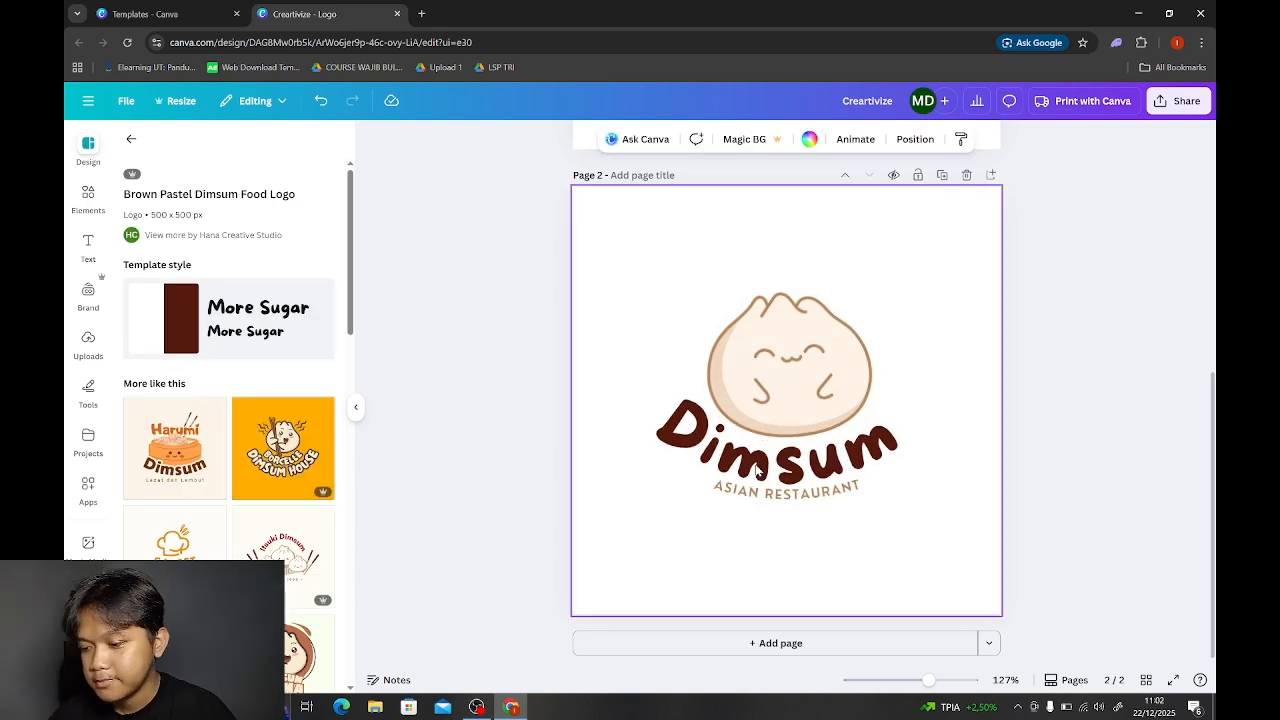
click(786, 497)
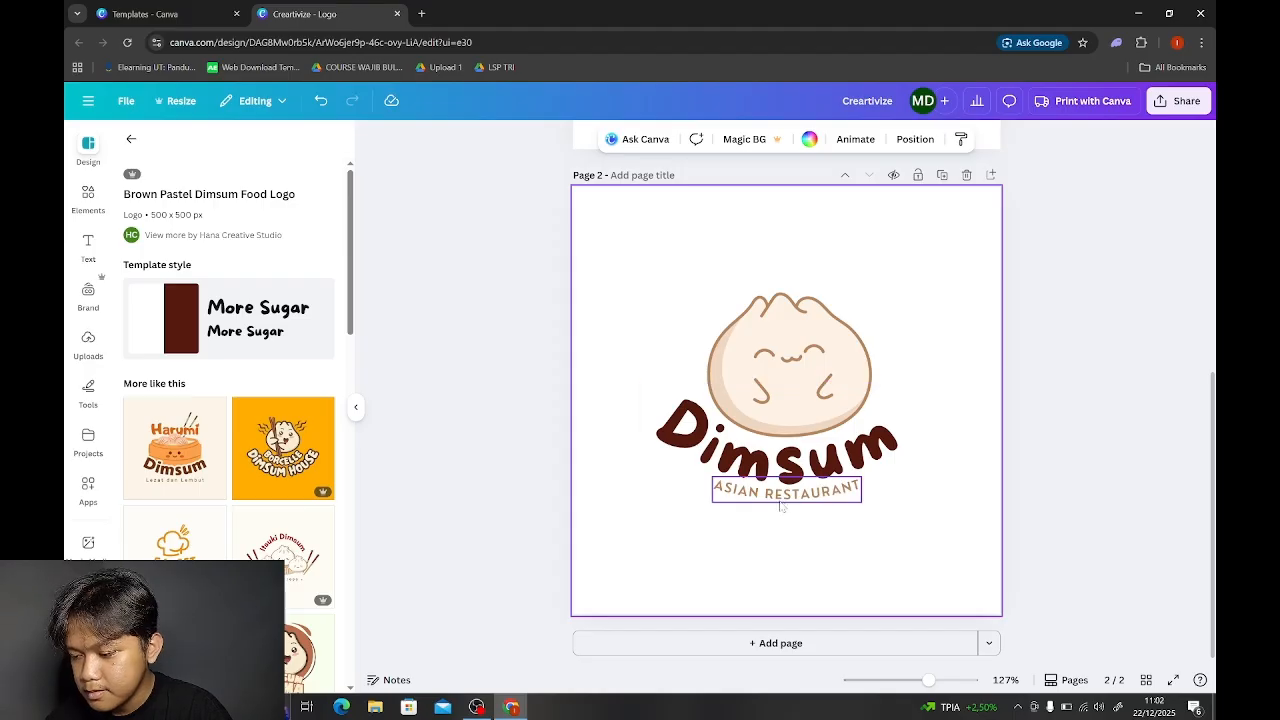
click(783, 500)
click(760, 489)
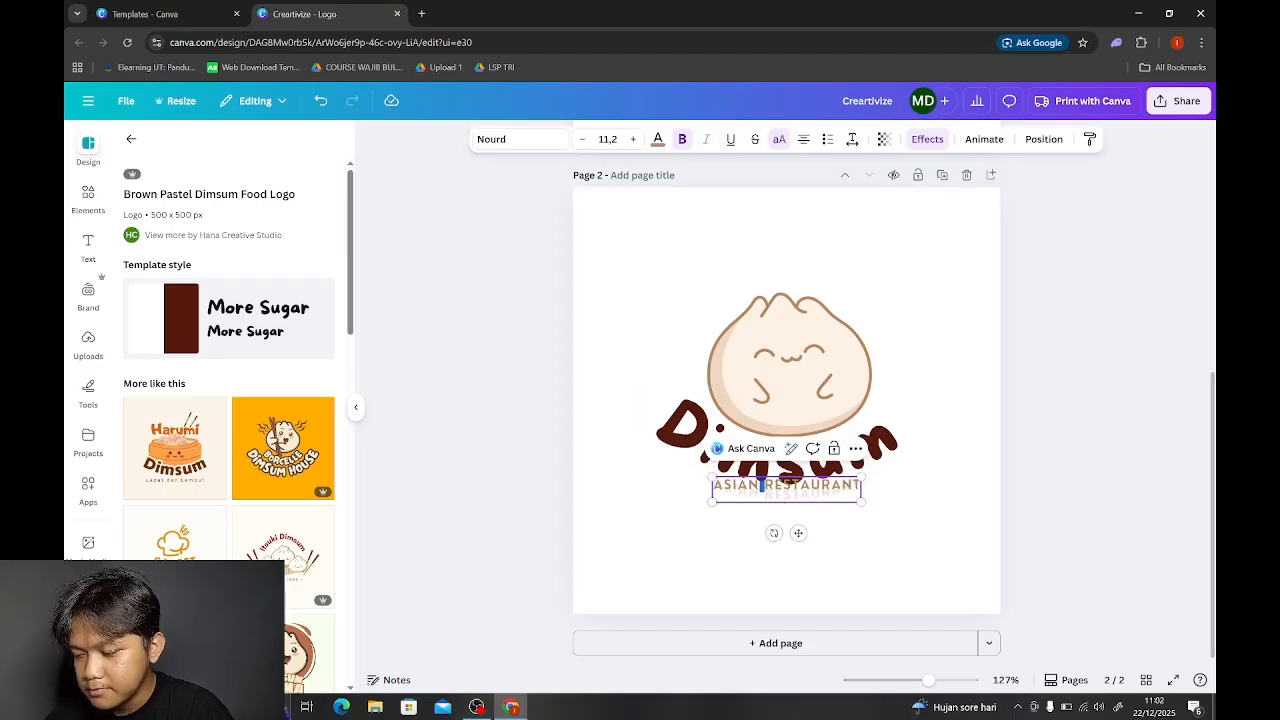
key(ctrl+a)
key(BackSpace)
text(CREAR)
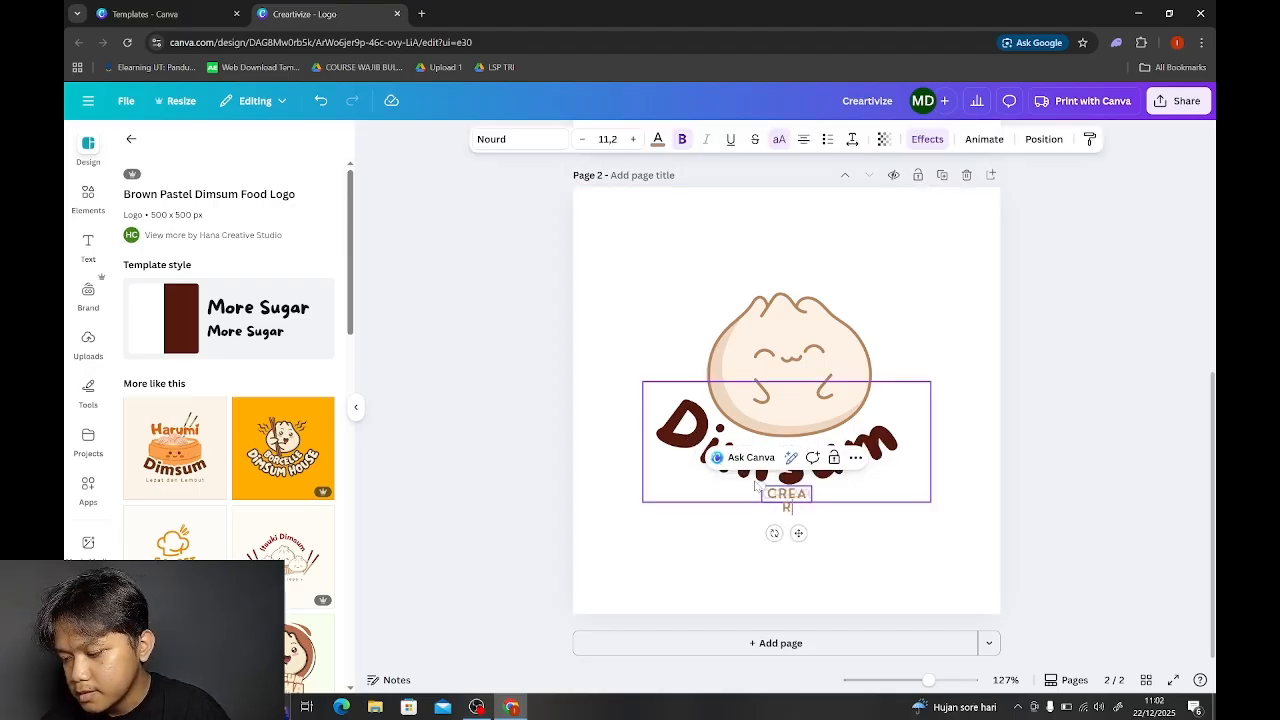
text(TIVIZE)
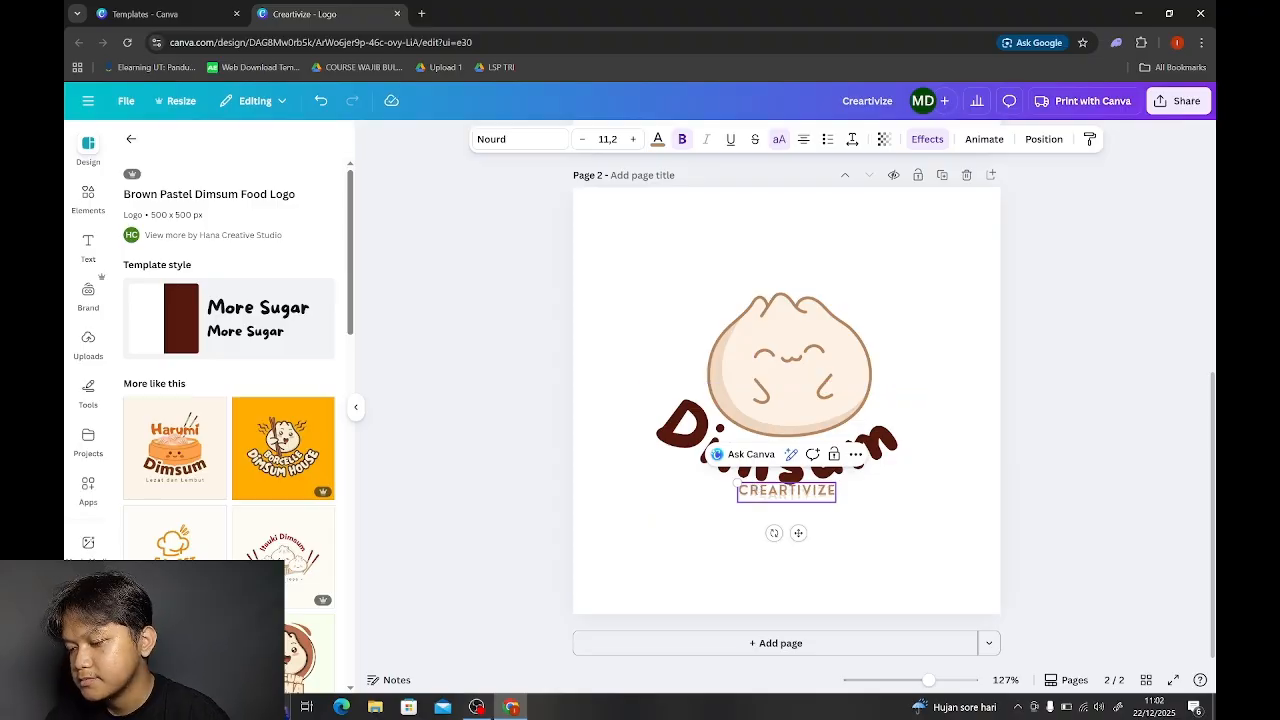
click(1107, 466)
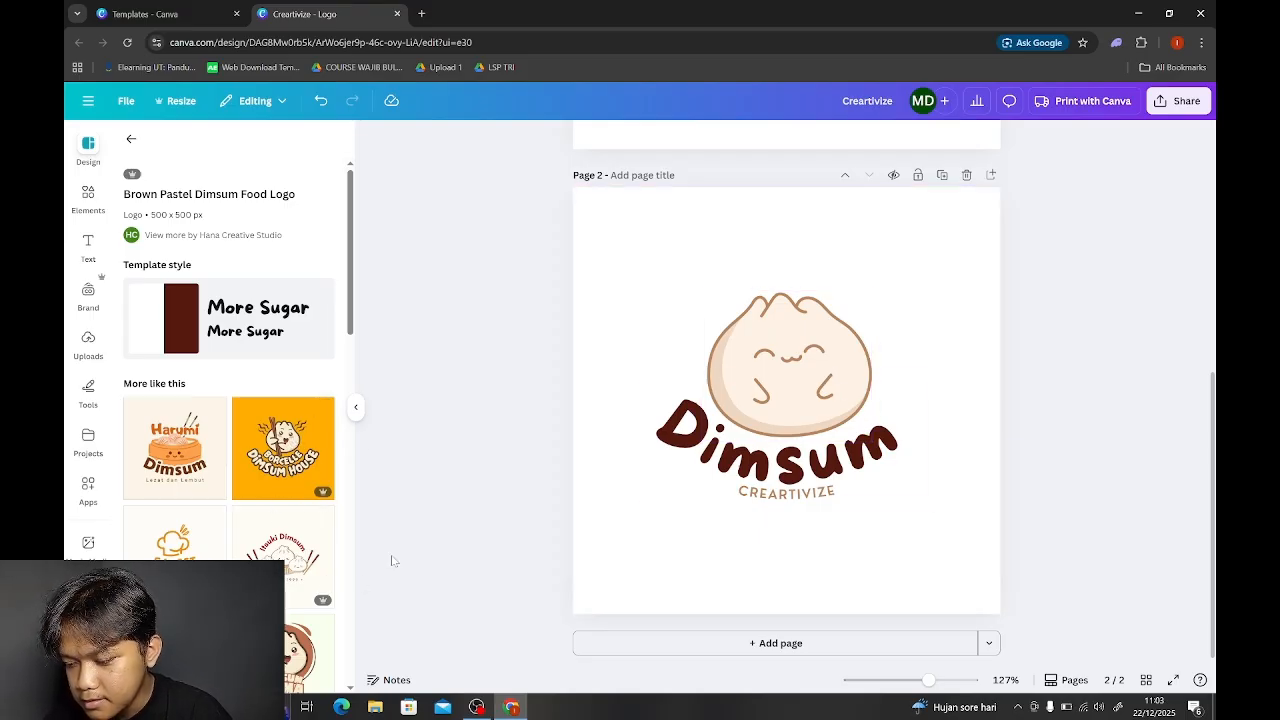
Step: Add a third page and apply the Brown and Orange Cute Dimsum Logo from the similar templates
click(753, 645)
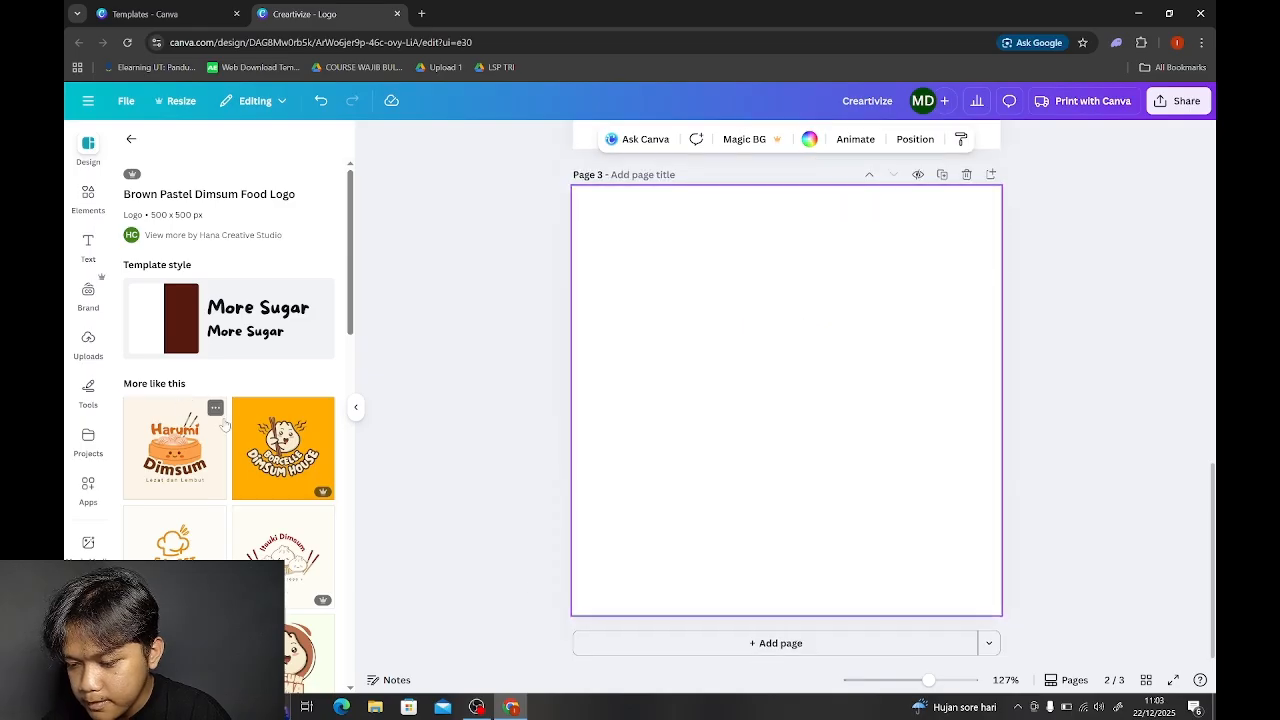
click(303, 454)
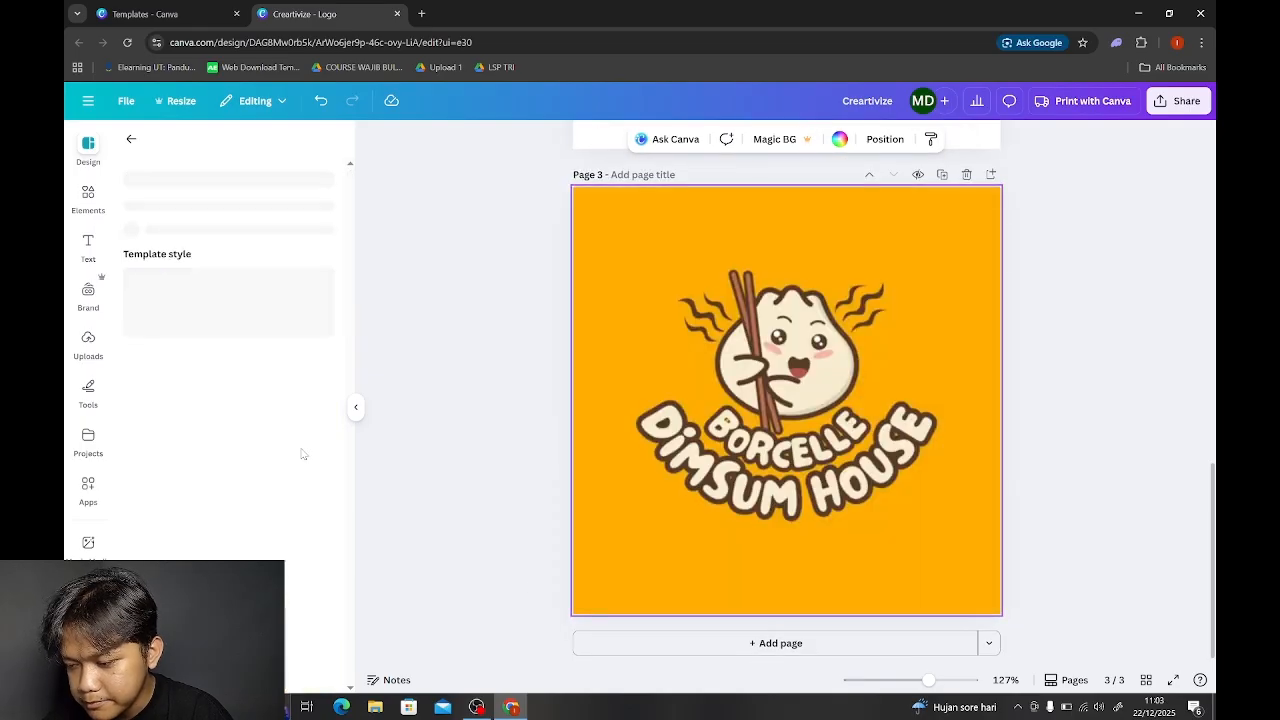
click(747, 339)
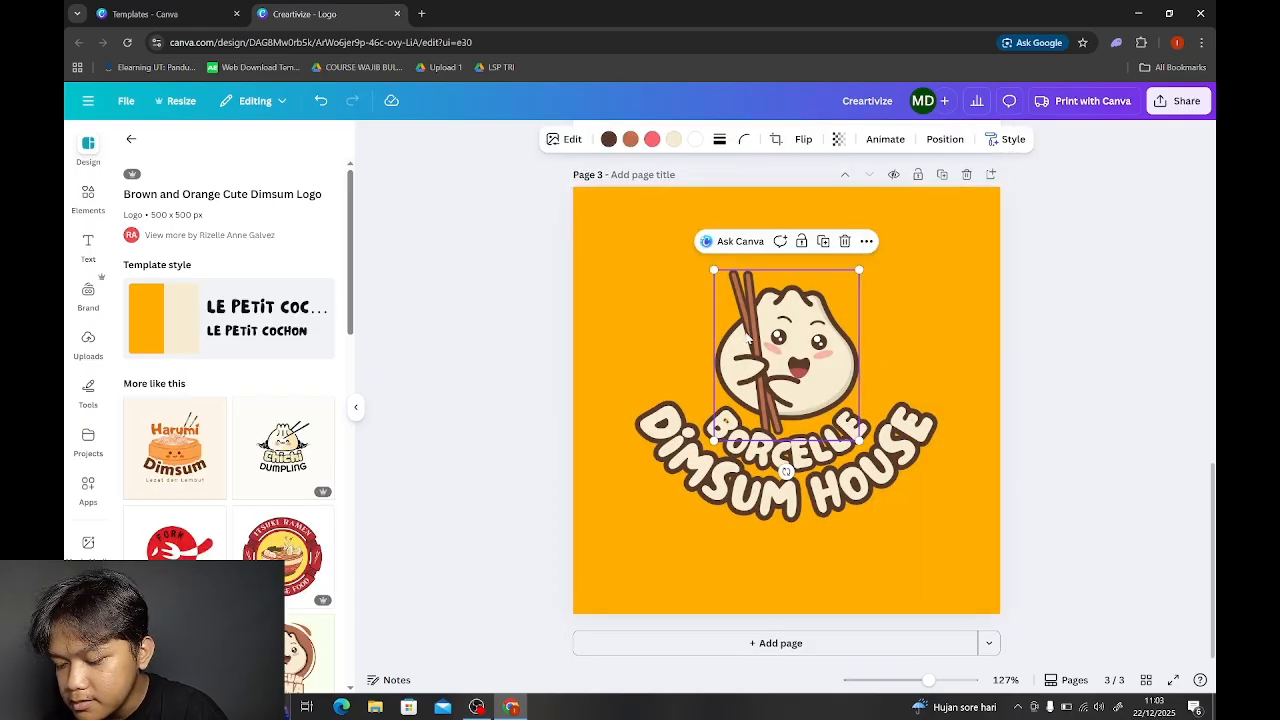
scroll(745, 334, up, 1)
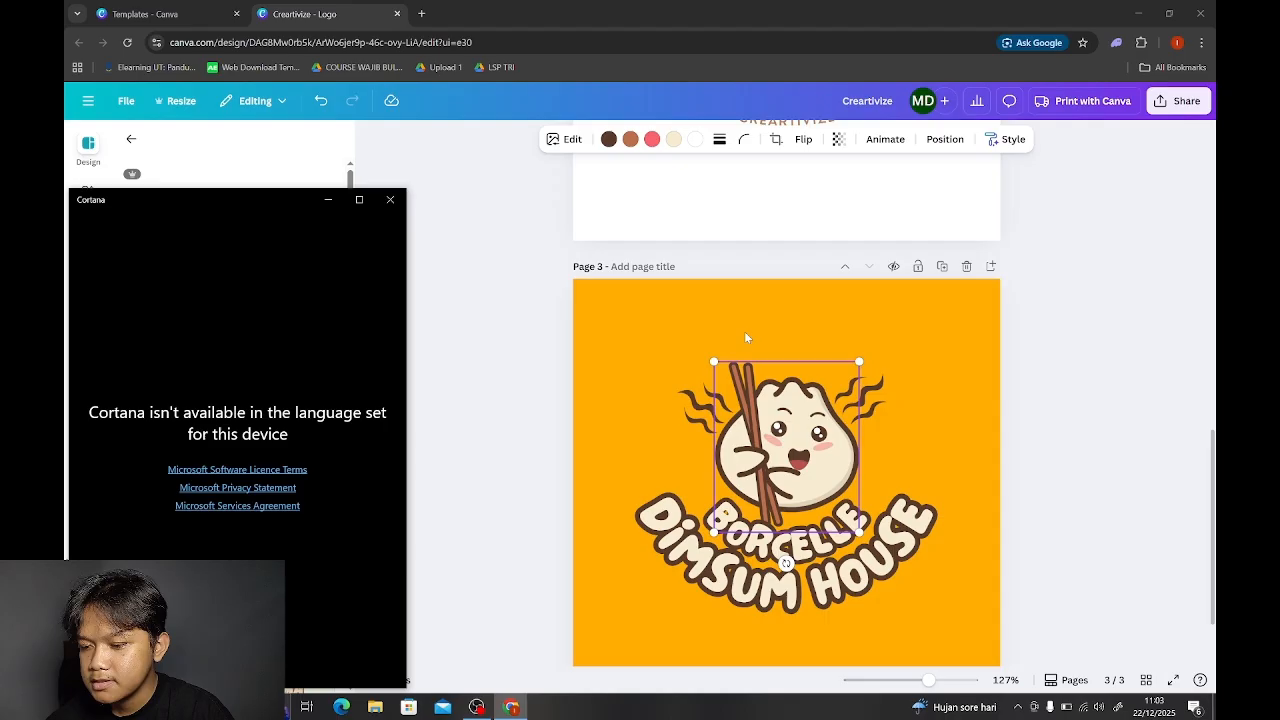
click(499, 348)
click(850, 477)
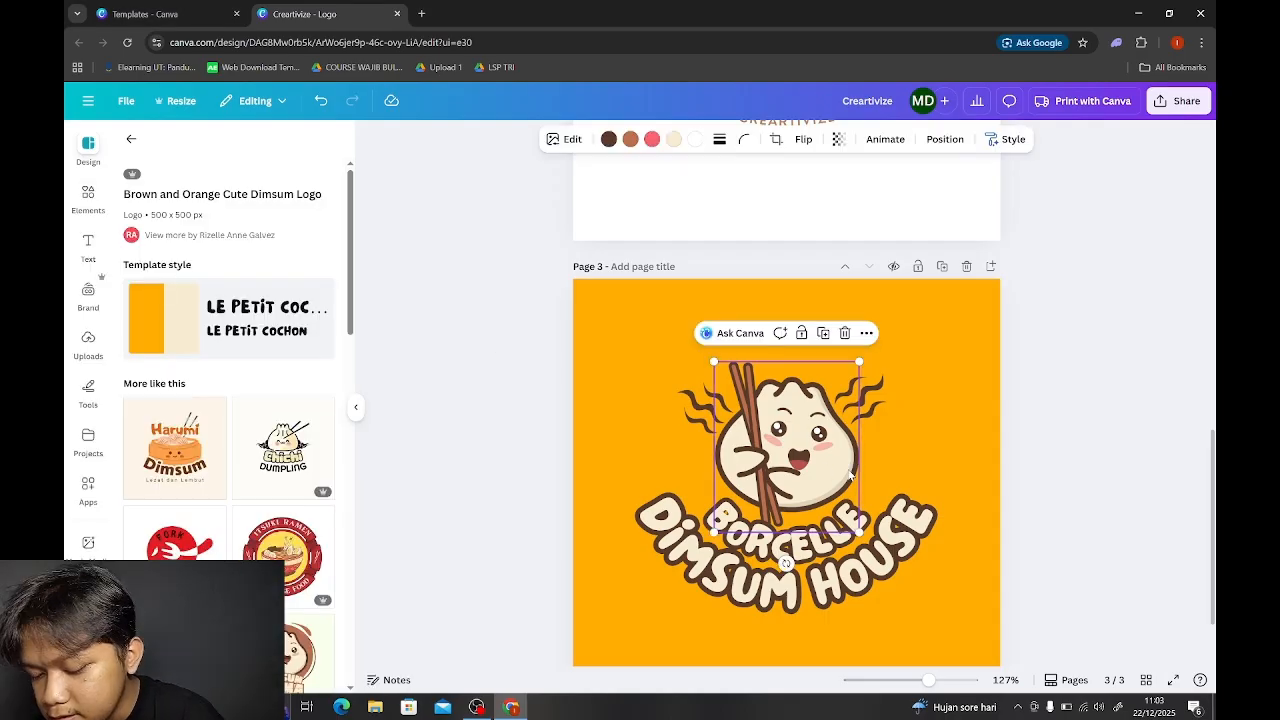
scroll(850, 475, up, 2)
scroll(849, 475, up, 3)
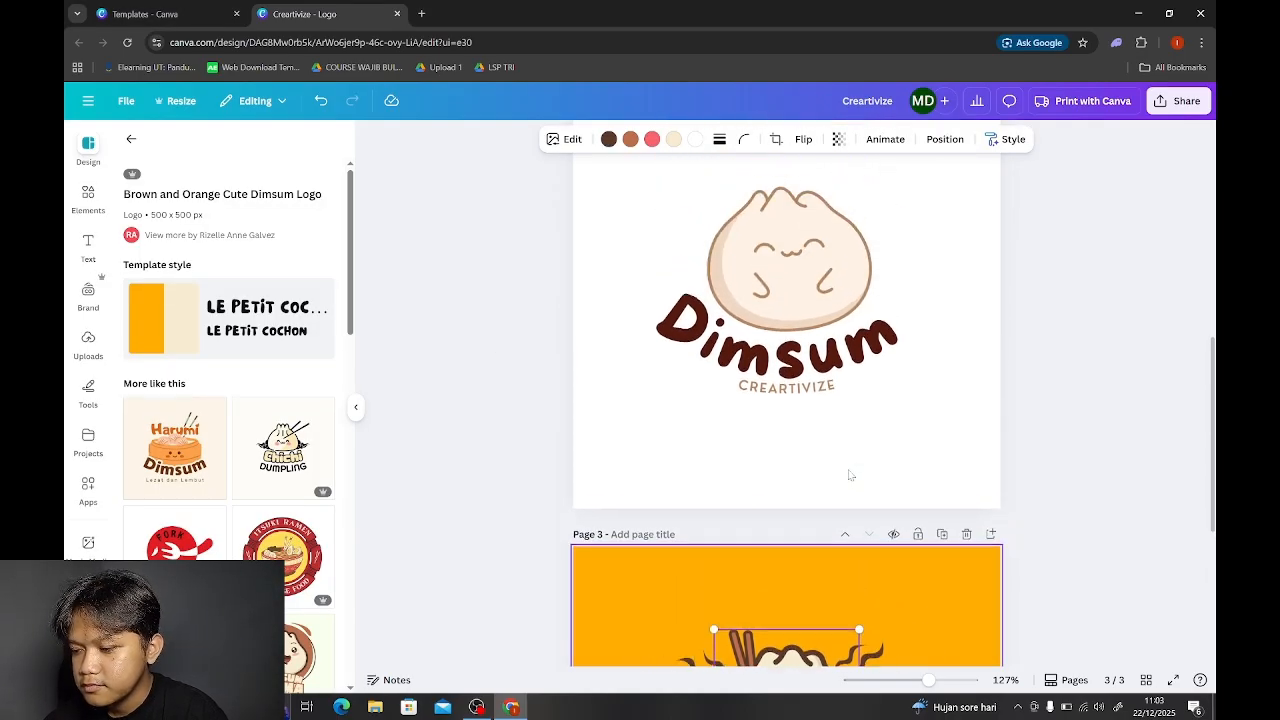
Step: Replace the plain smiling dumpling on page 2 with the chopstick-holding dumpling copied from page 3
click(805, 316)
key(Delete)
key(ctrl+z)
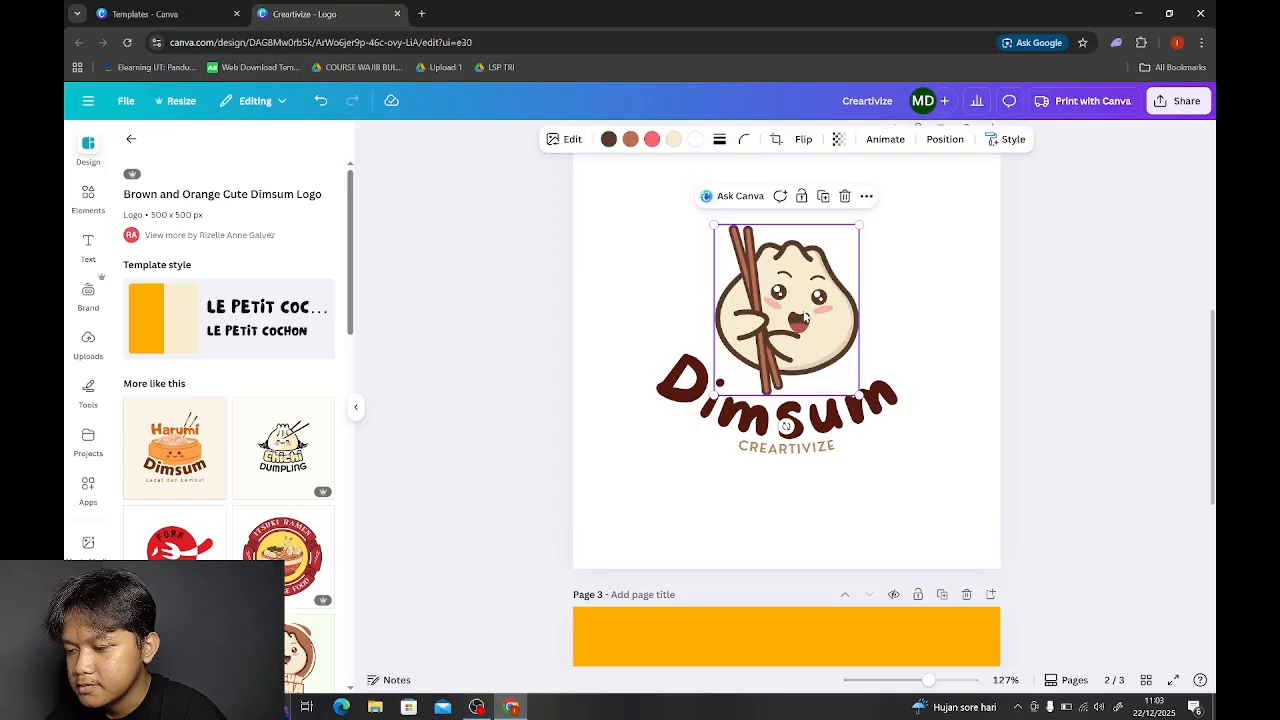
click(1061, 355)
Step: Copy both wavy steam graphics from page 3 and paste them on either side of the page 2 dumpling
scroll(756, 490, down, 4)
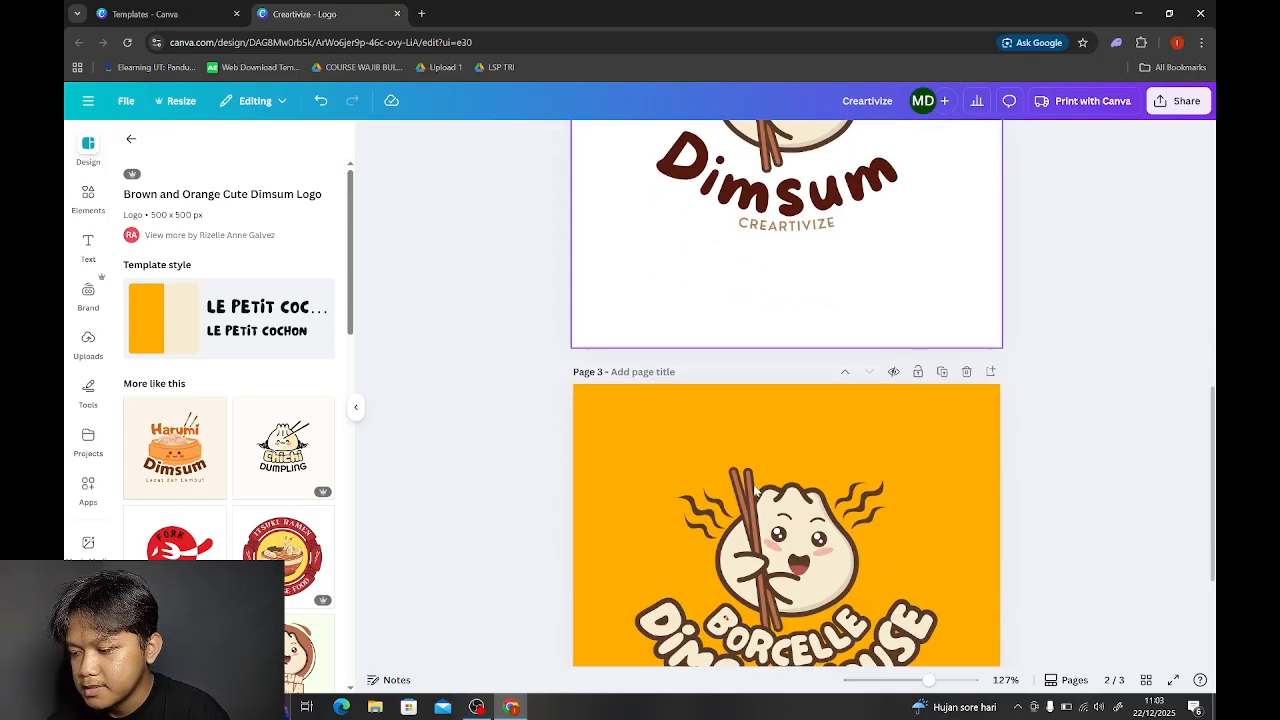
click(866, 456)
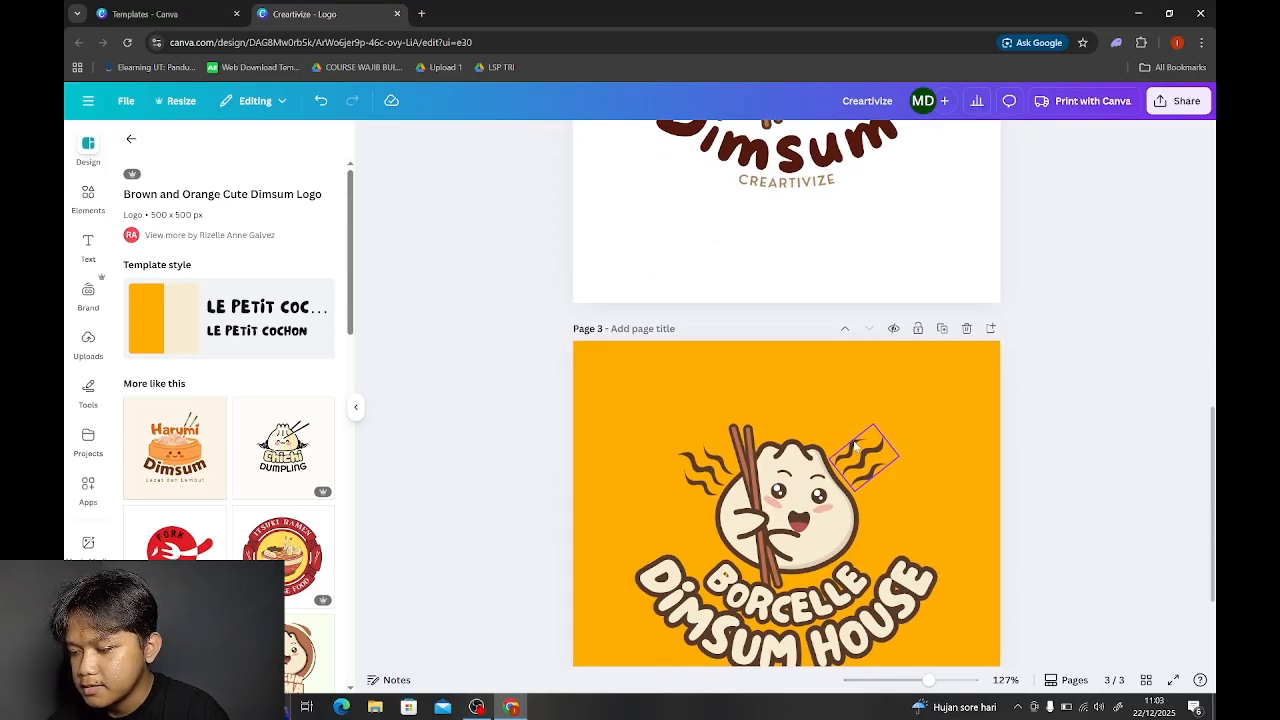
click(703, 478)
shift+click(702, 479)
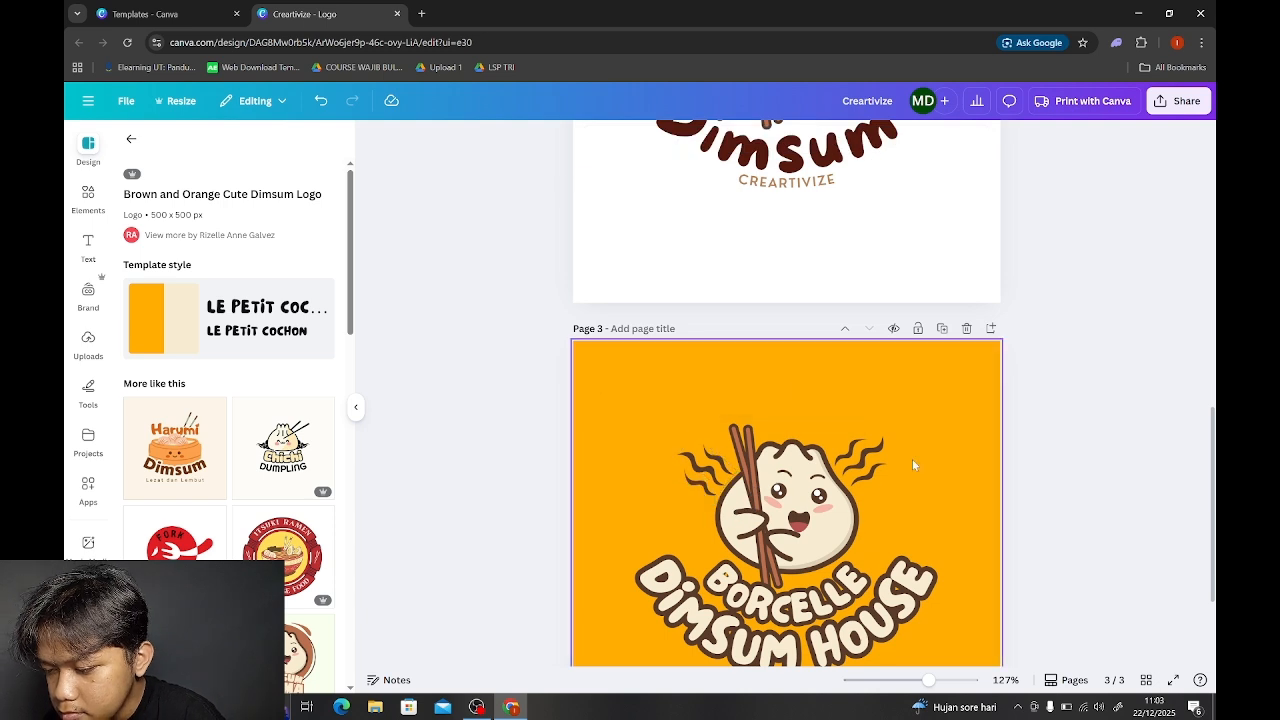
click(875, 458)
shift+click(694, 479)
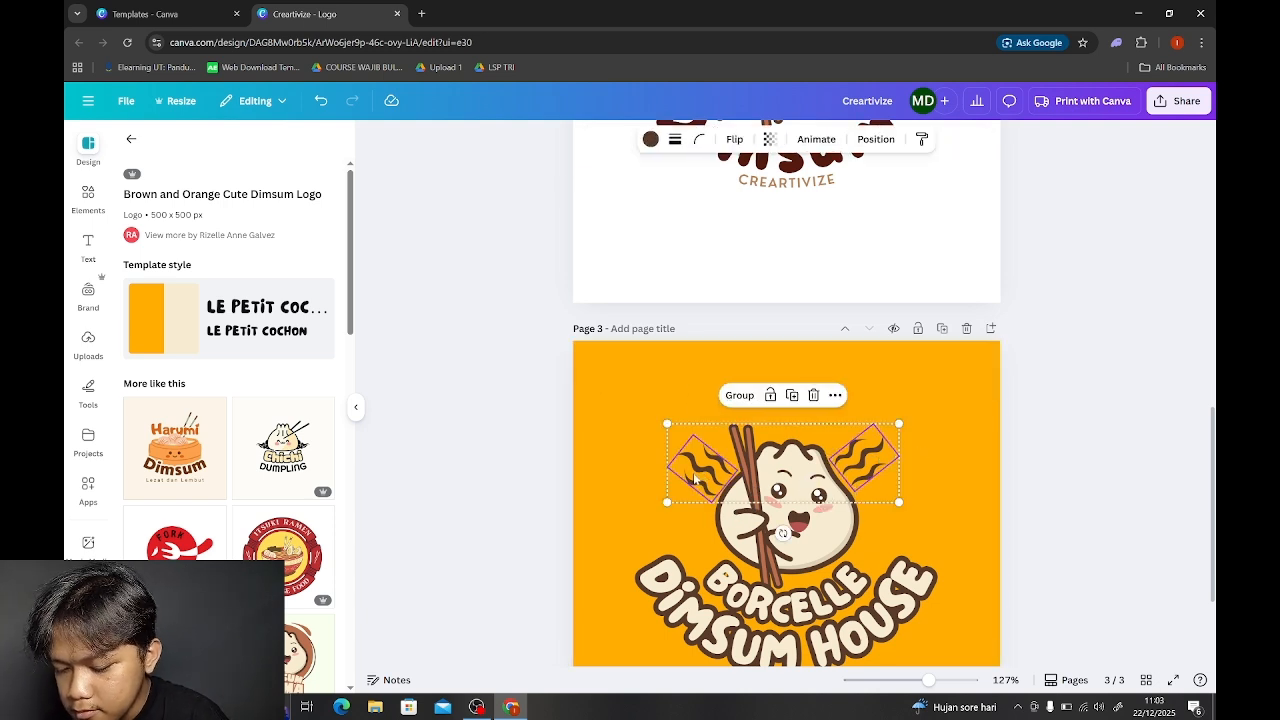
key(ctrl+c)
scroll(693, 472, up, 3)
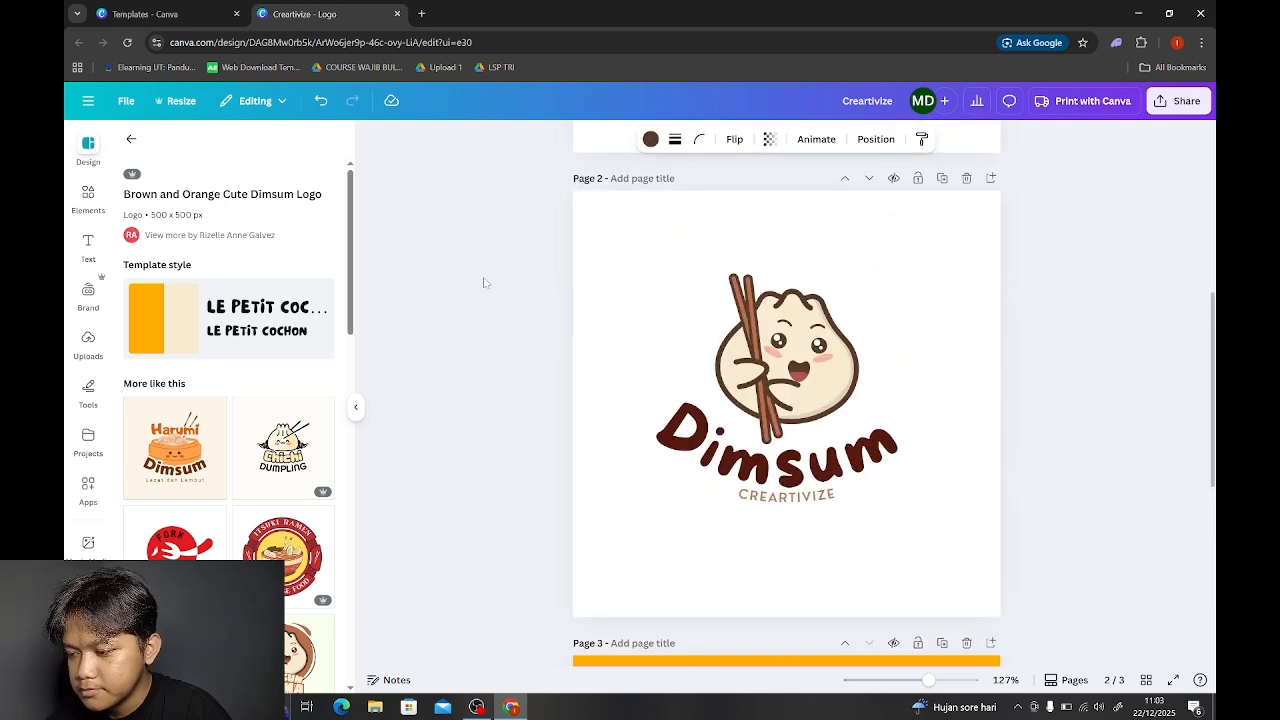
key(ctrl+v)
key(Delete)
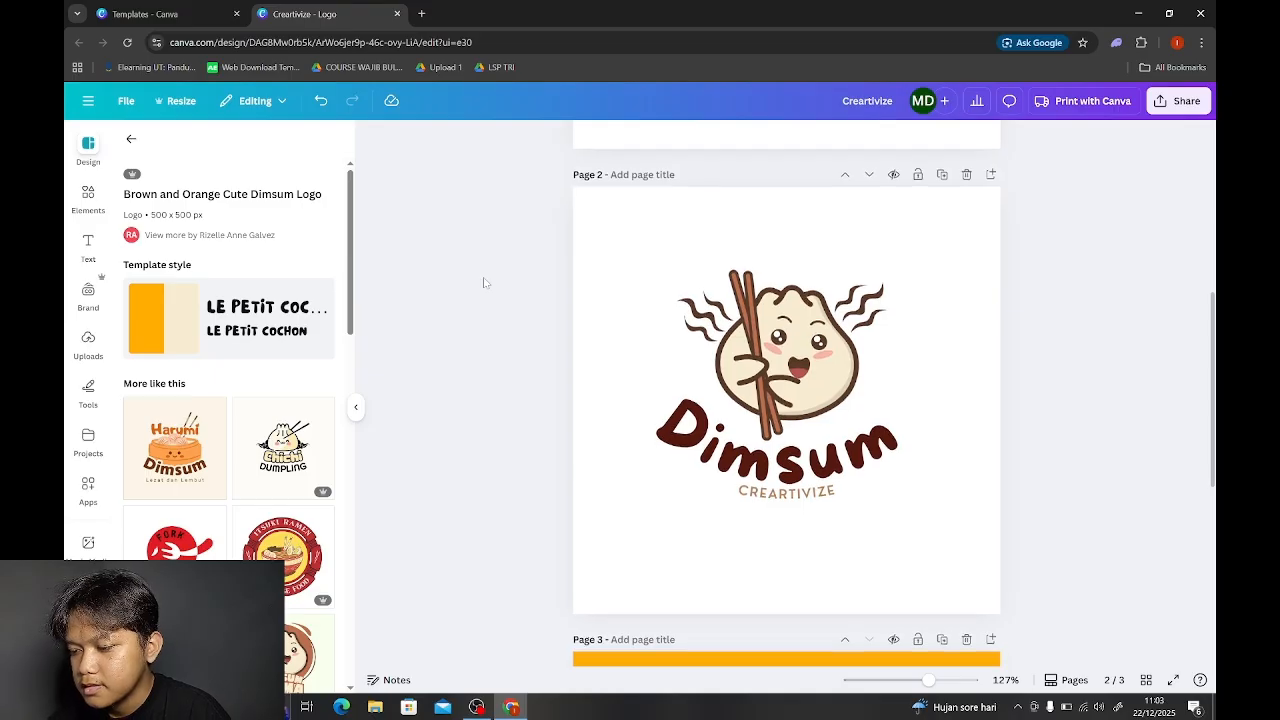
Step: Delete page 3 containing the orange Borcelle Dimsum House logo
scroll(483, 283, down, 5)
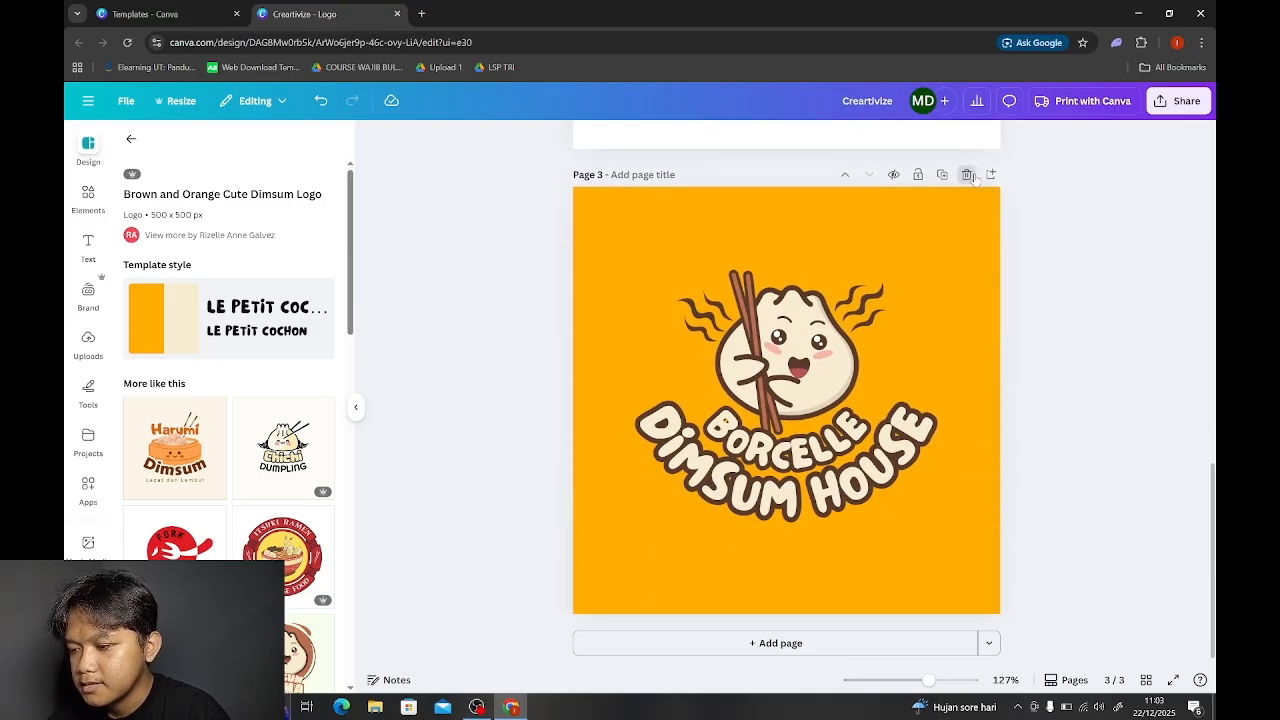
click(966, 174)
scroll(969, 194, up, 4)
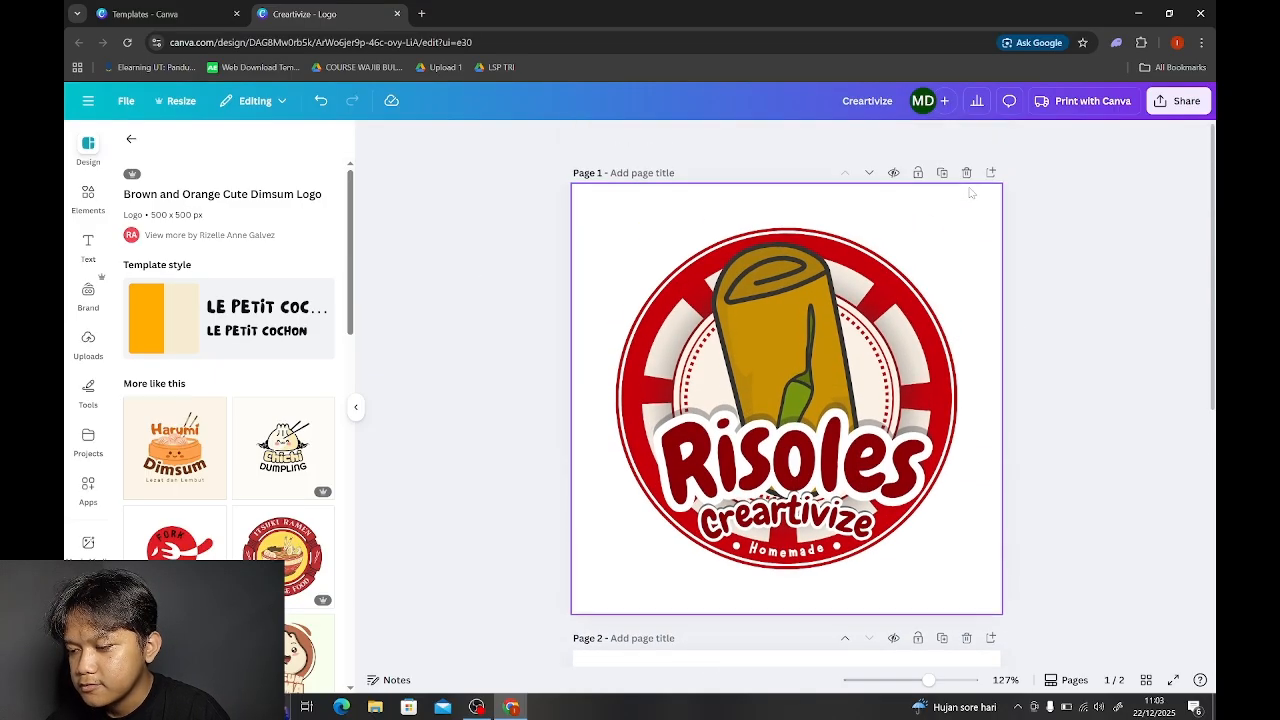
scroll(969, 194, down, 4)
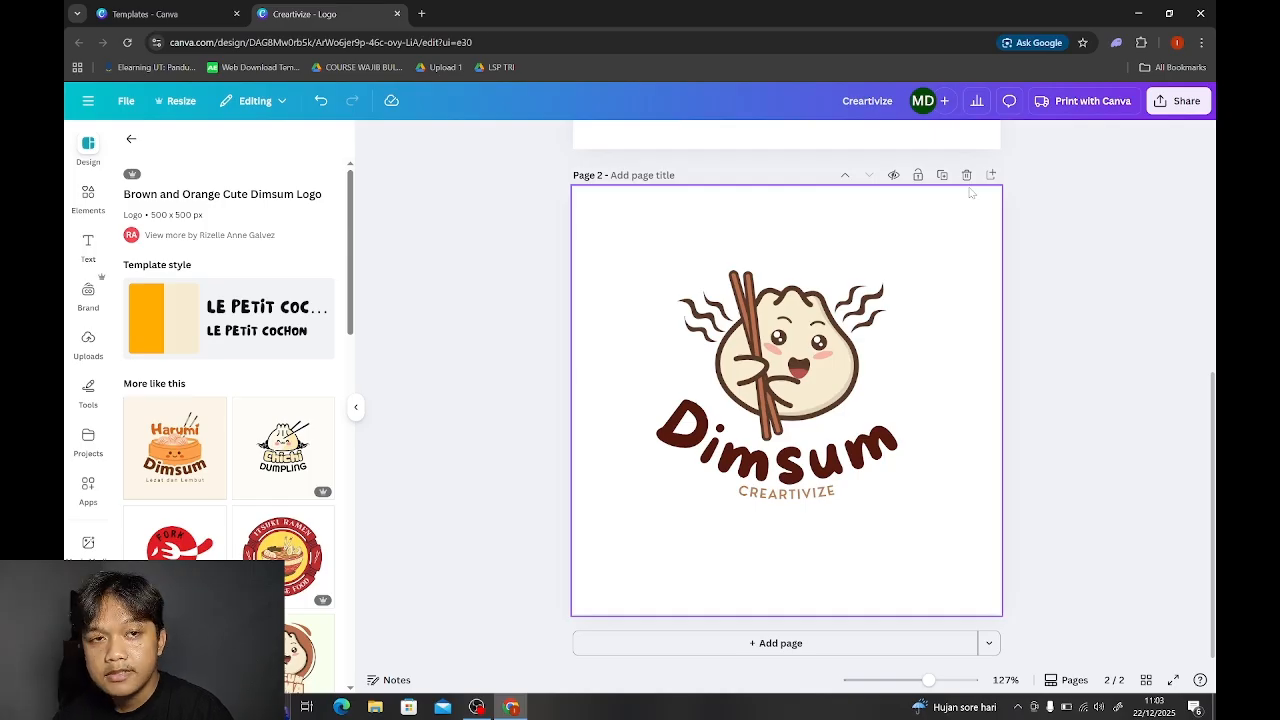
scroll(970, 193, up, 5)
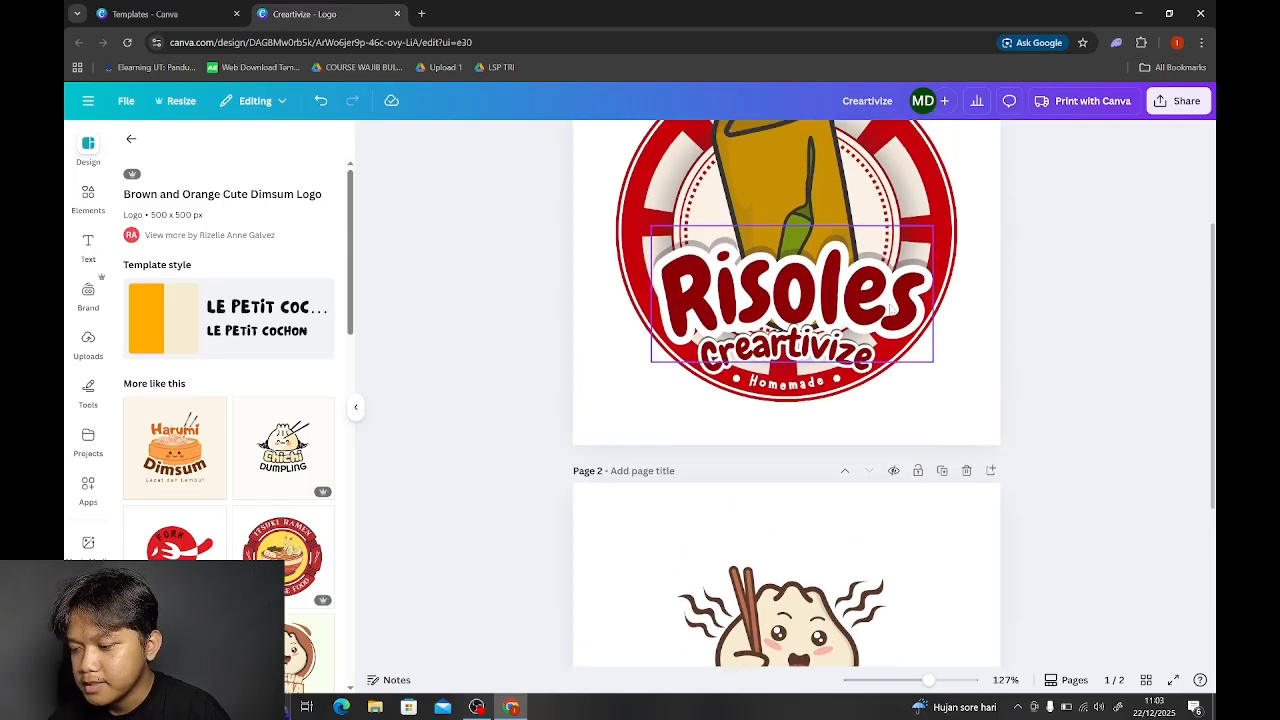
scroll(963, 352, down, 4)
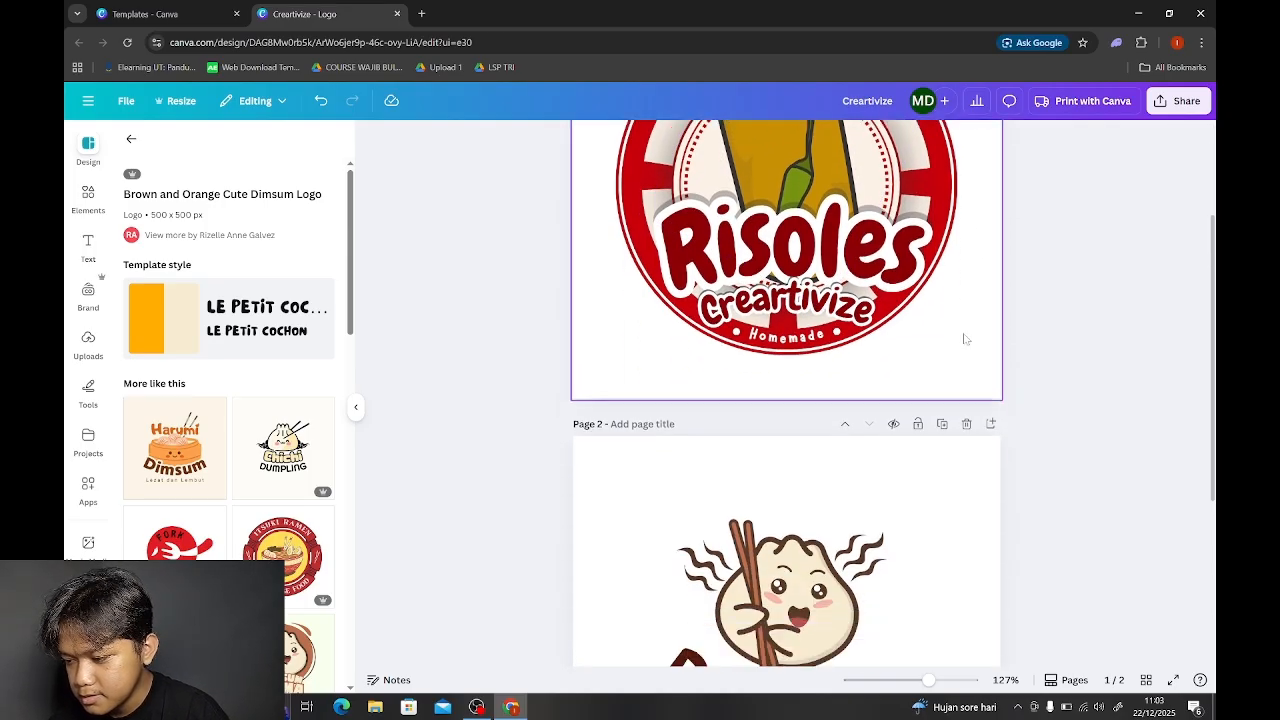
scroll(965, 339, down, 2)
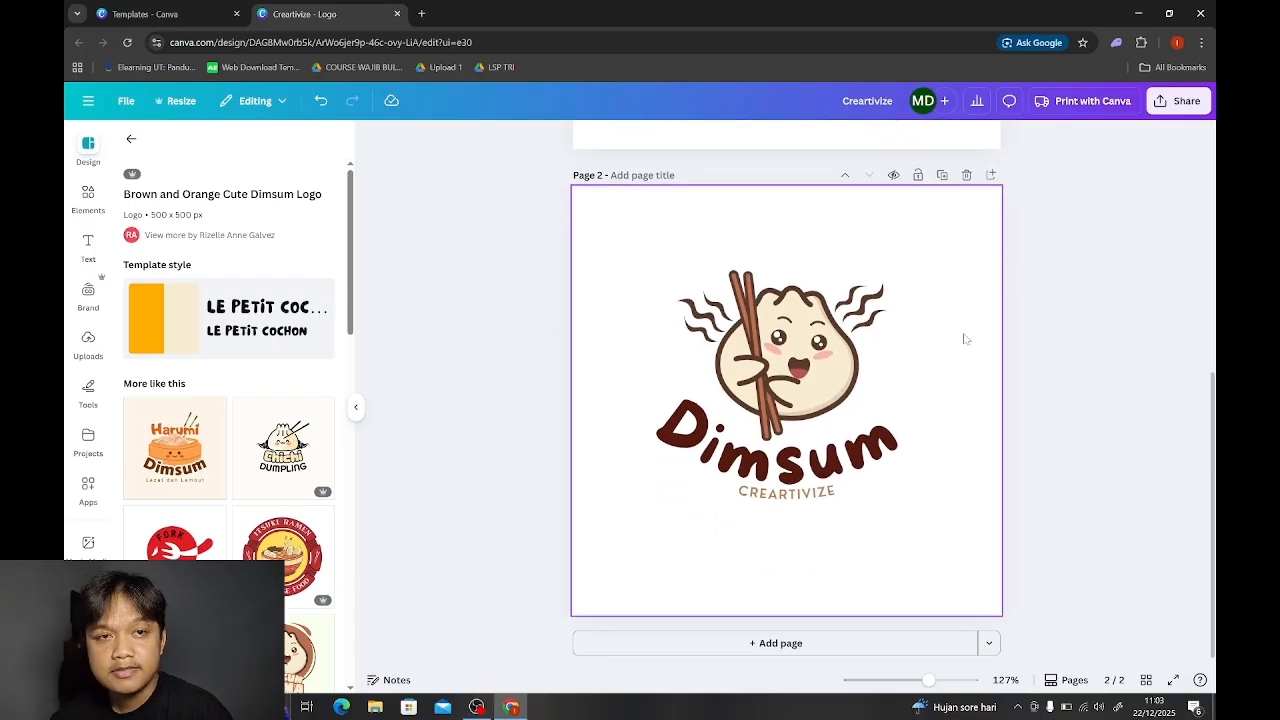
scroll(965, 339, up, 1)
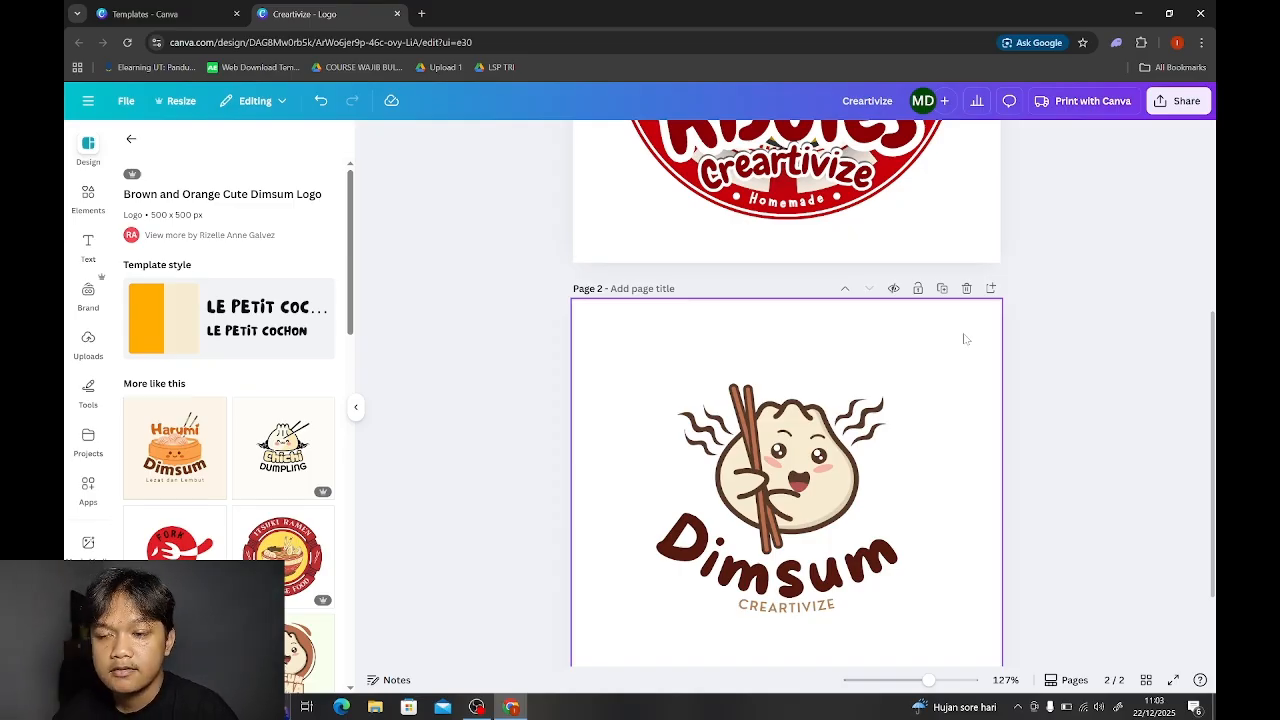
Step: Add a third page and apply the Pink and Yellow Illustration Fresh Drink Logo from the "drink" templates to it
click(131, 139)
click(180, 150)
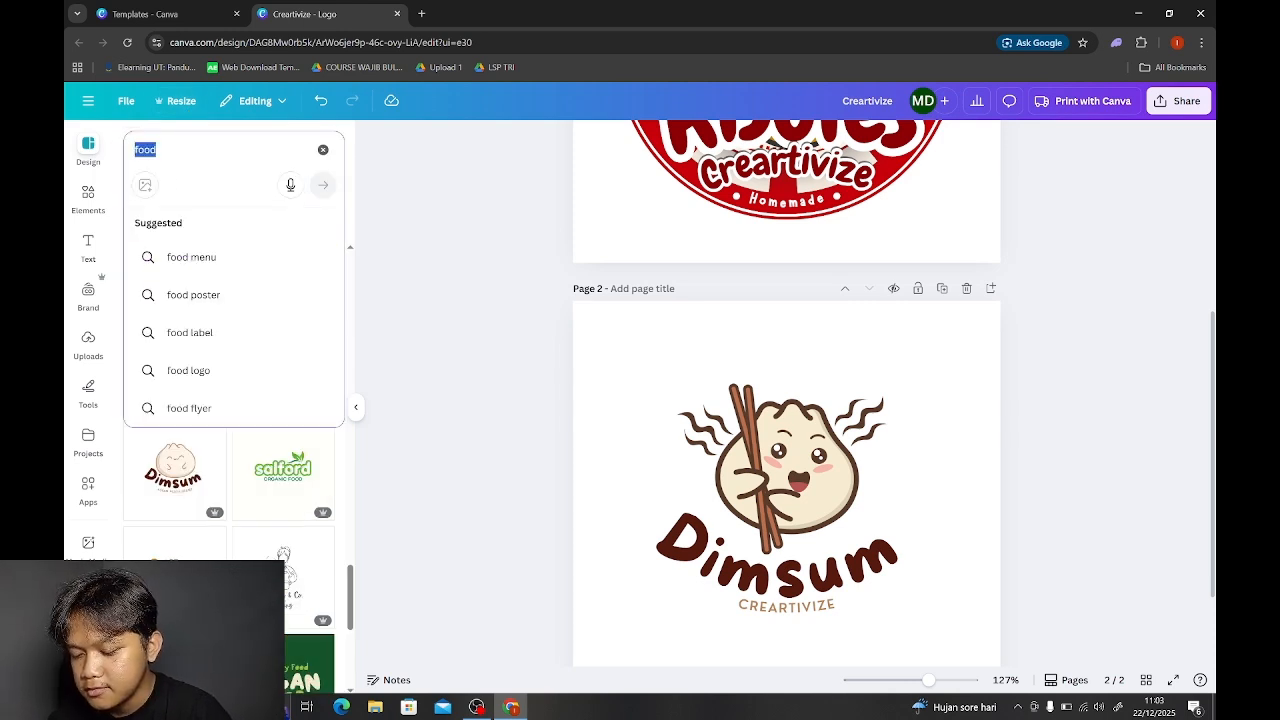
text(dri)
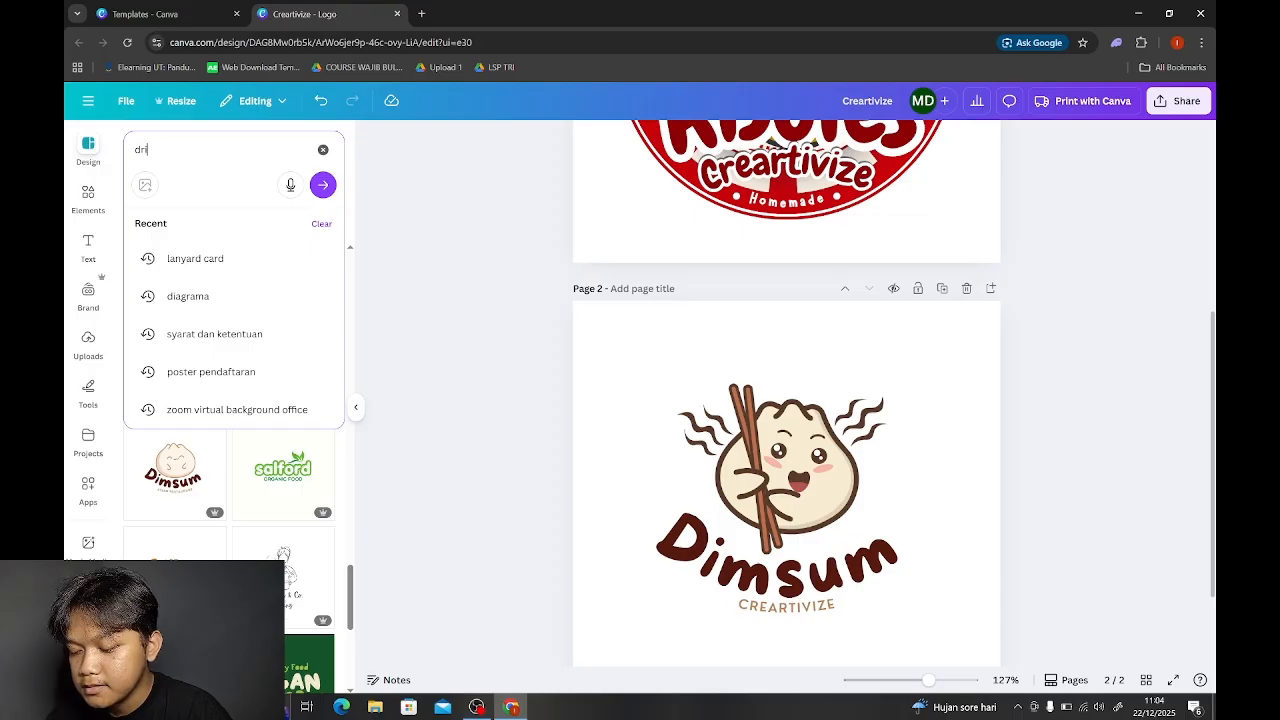
text(nk)
key(Return)
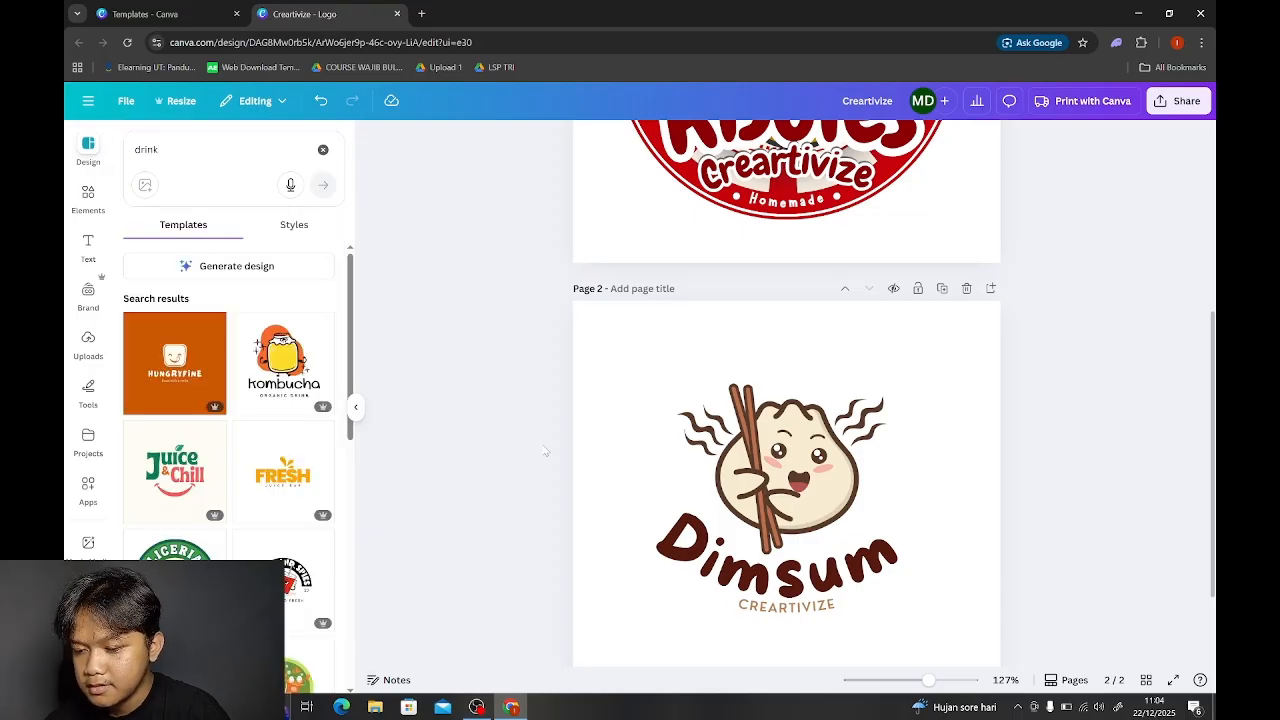
click(990, 288)
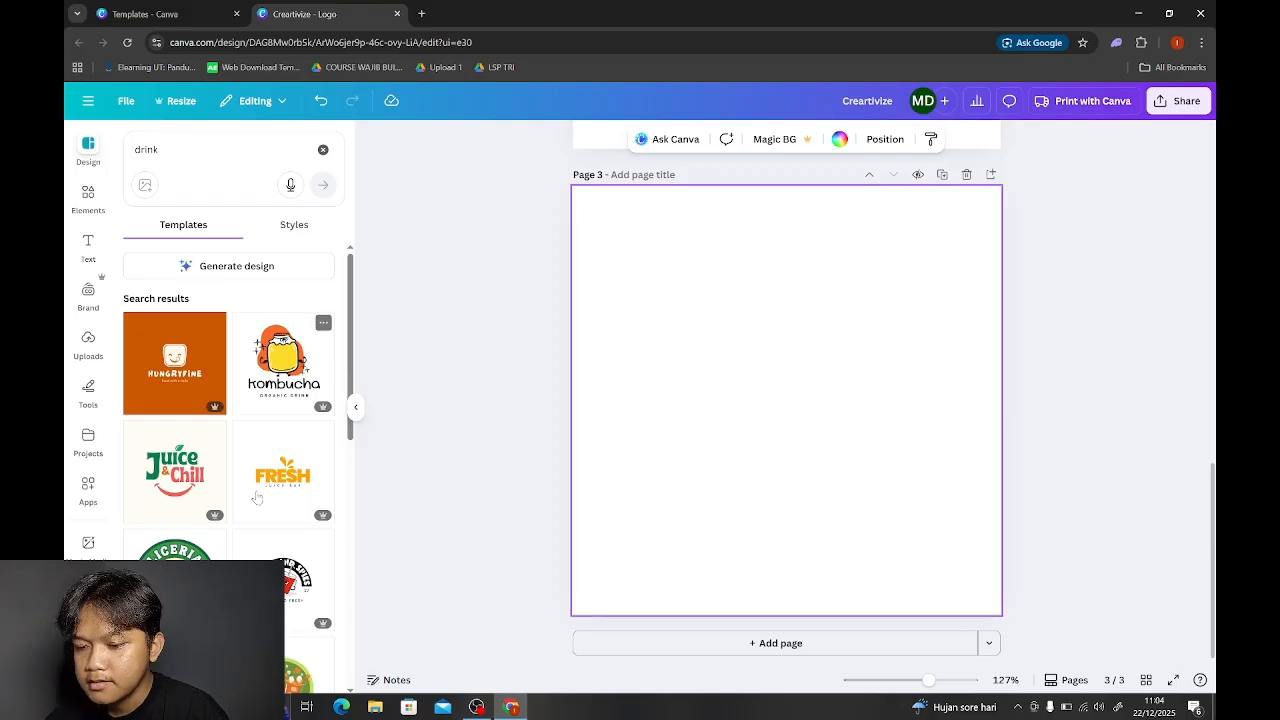
scroll(175, 440, down, 1)
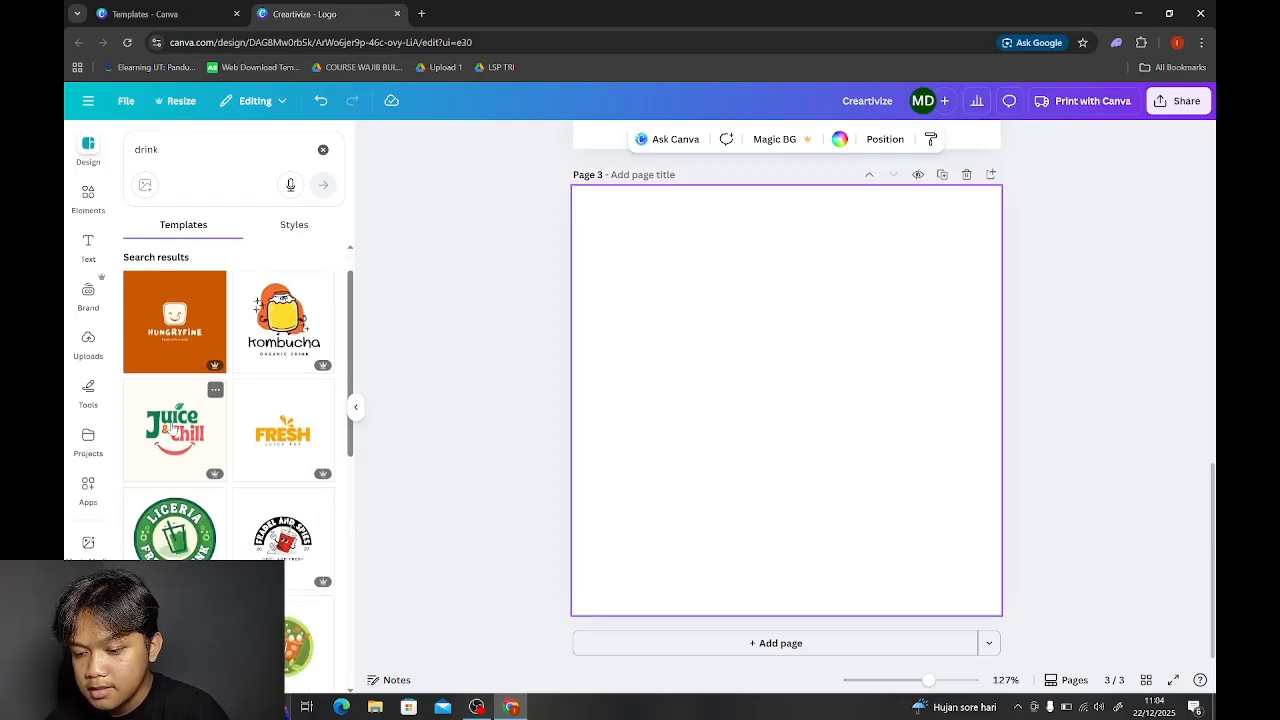
scroll(283, 540, down, 2)
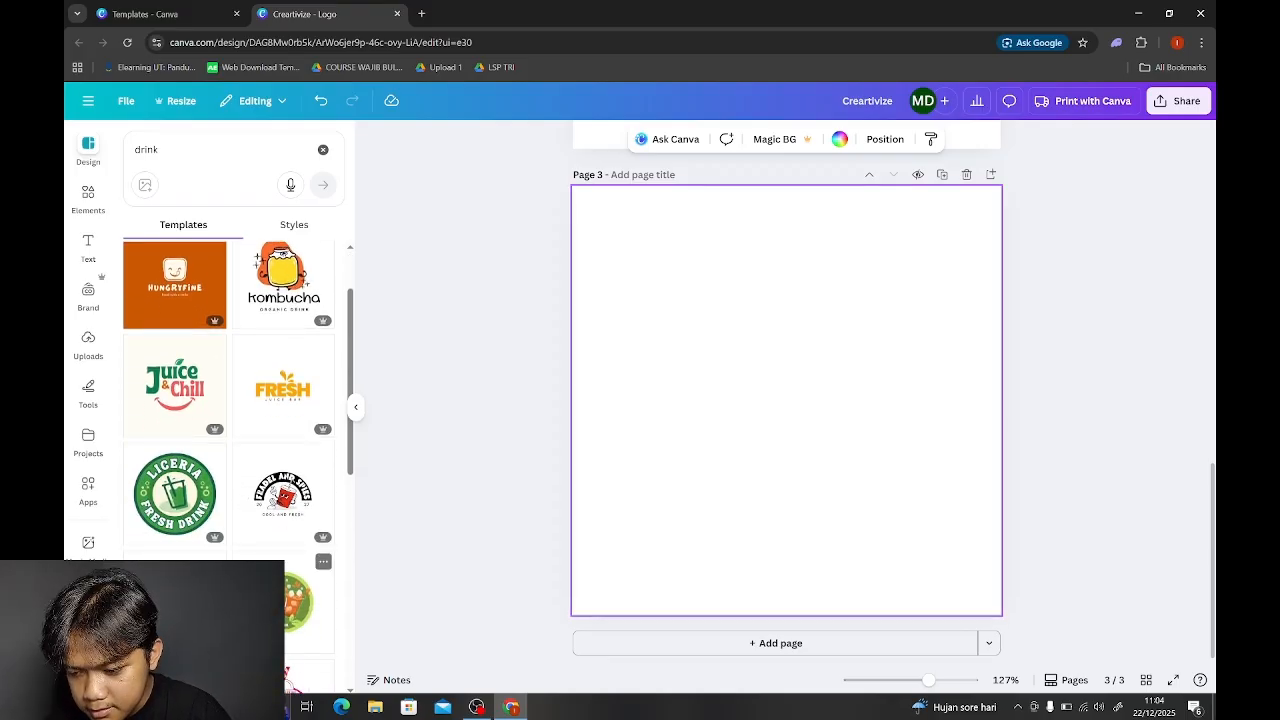
scroll(300, 536, down, 4)
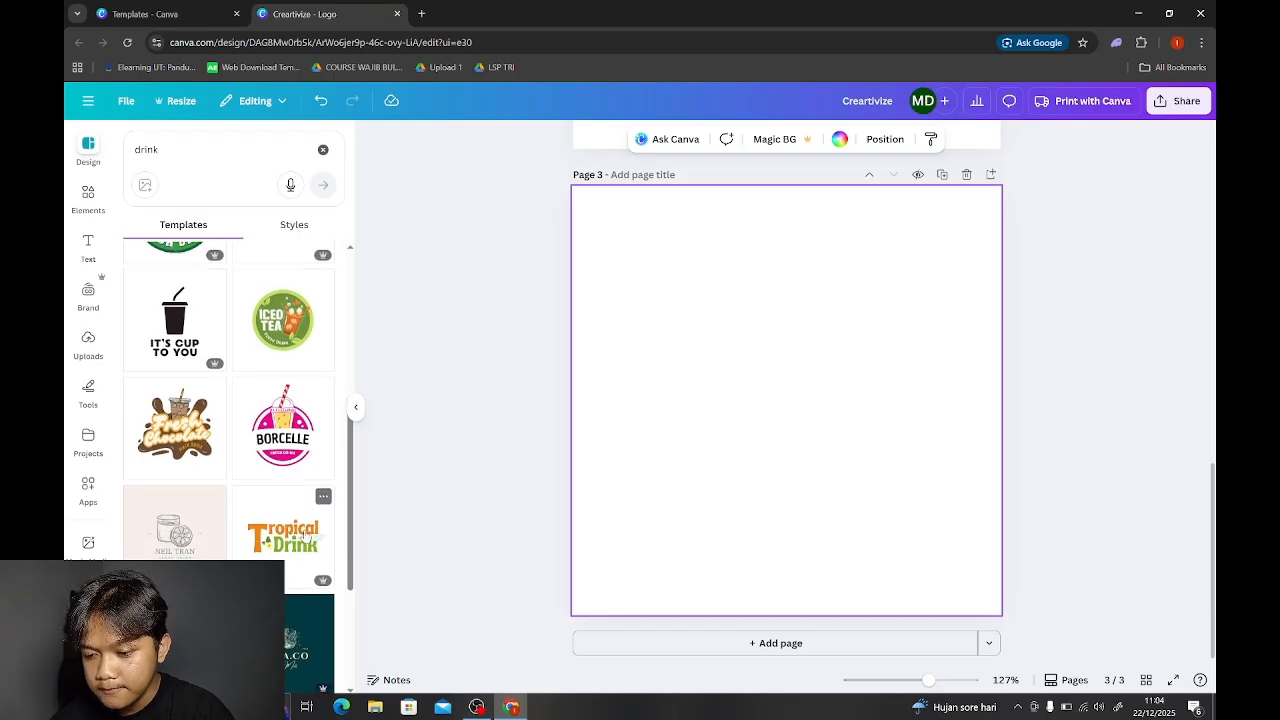
click(276, 452)
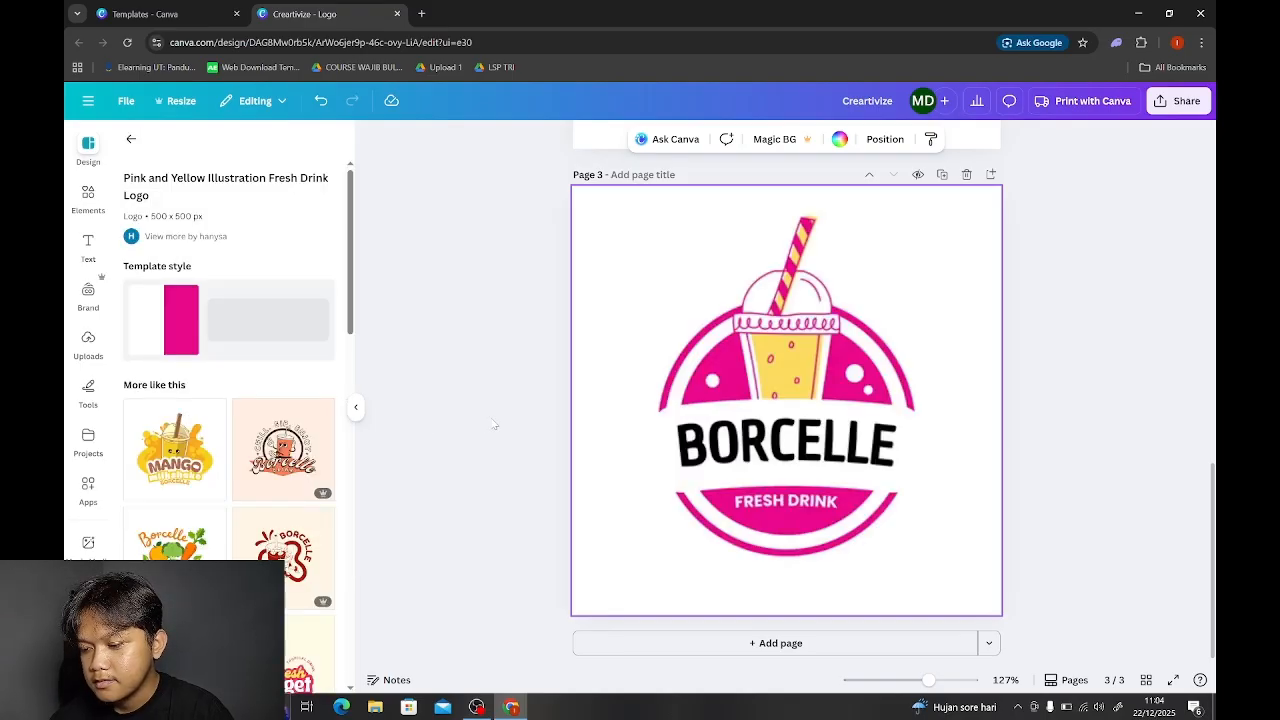
Step: Replace the "BORCELLE" name on the Fresh Drink logo with "CREARTIVIZE"
double_click(791, 453)
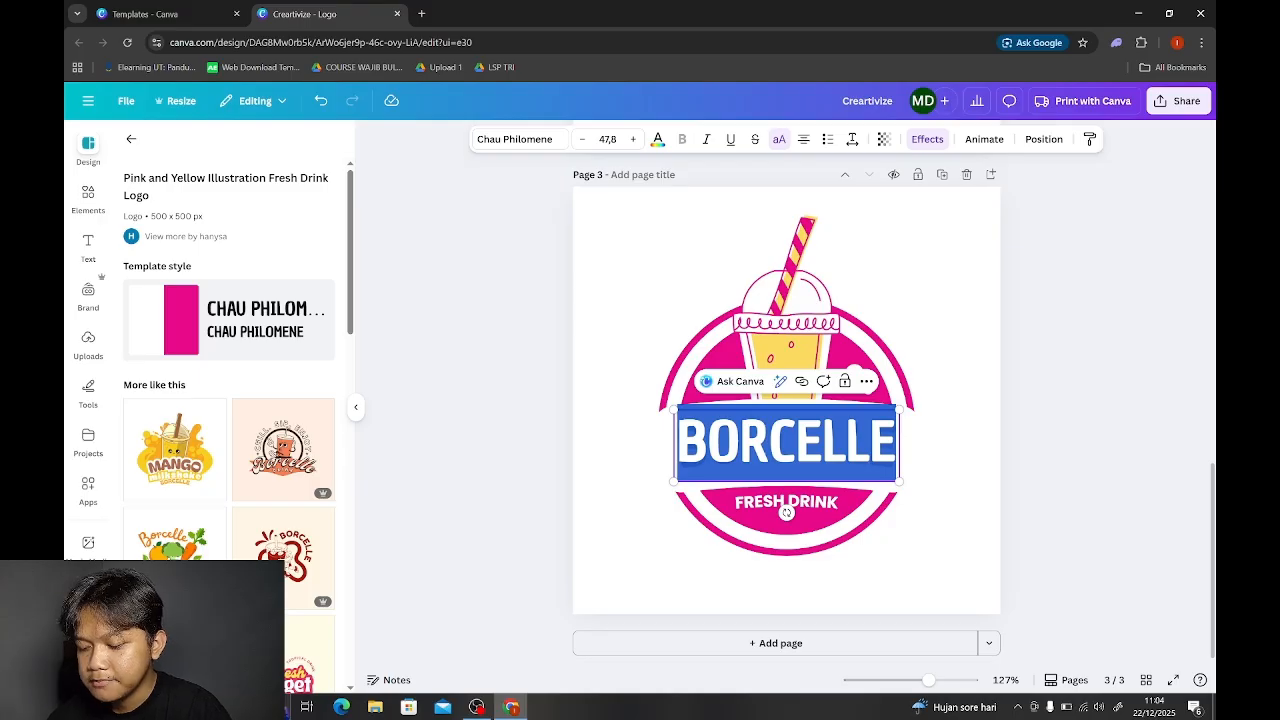
text(CREARTI)
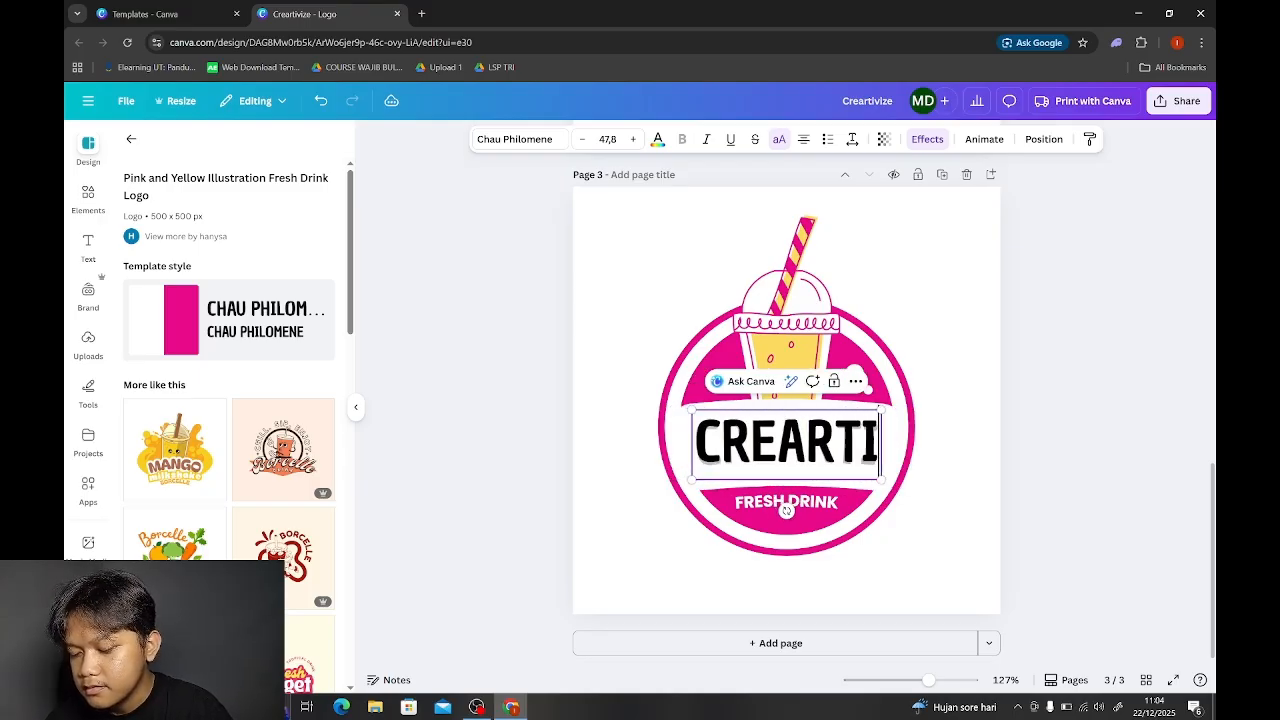
text(VIZE)
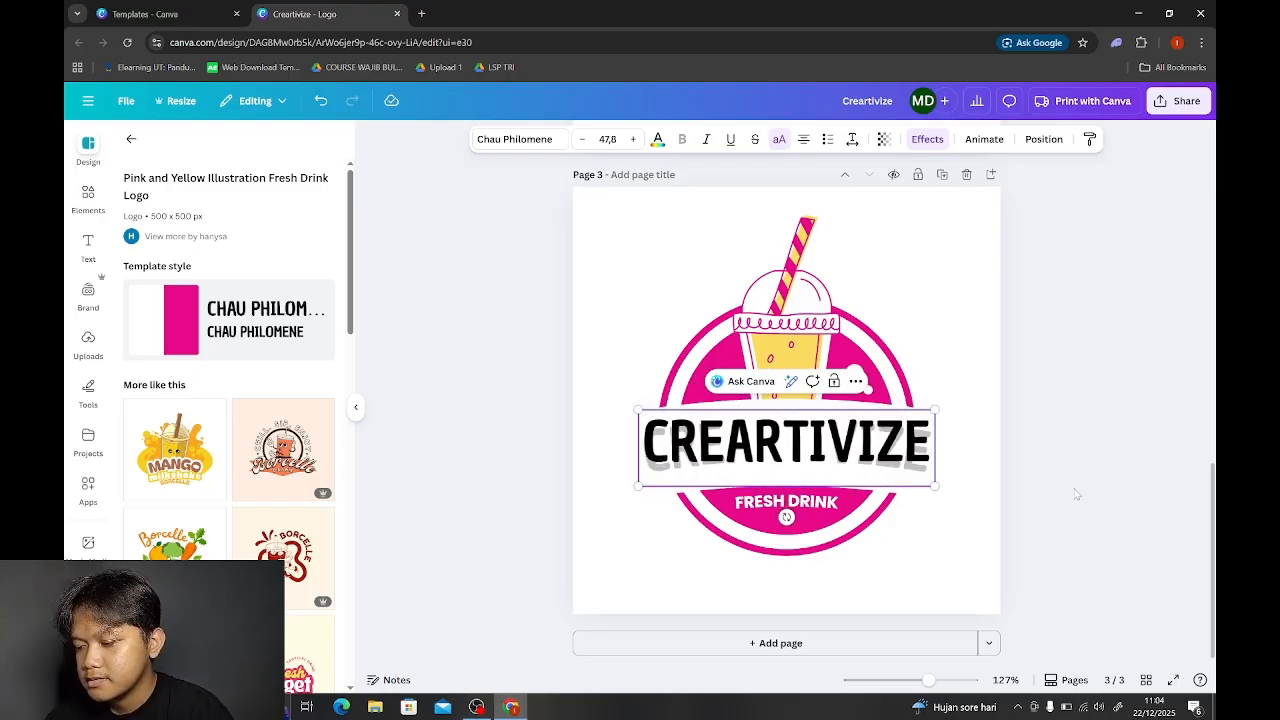
click(1076, 494)
Step: Reduce the "CREARTIVIZE" font size to 38.8 so the name fits across the pink badge
click(864, 460)
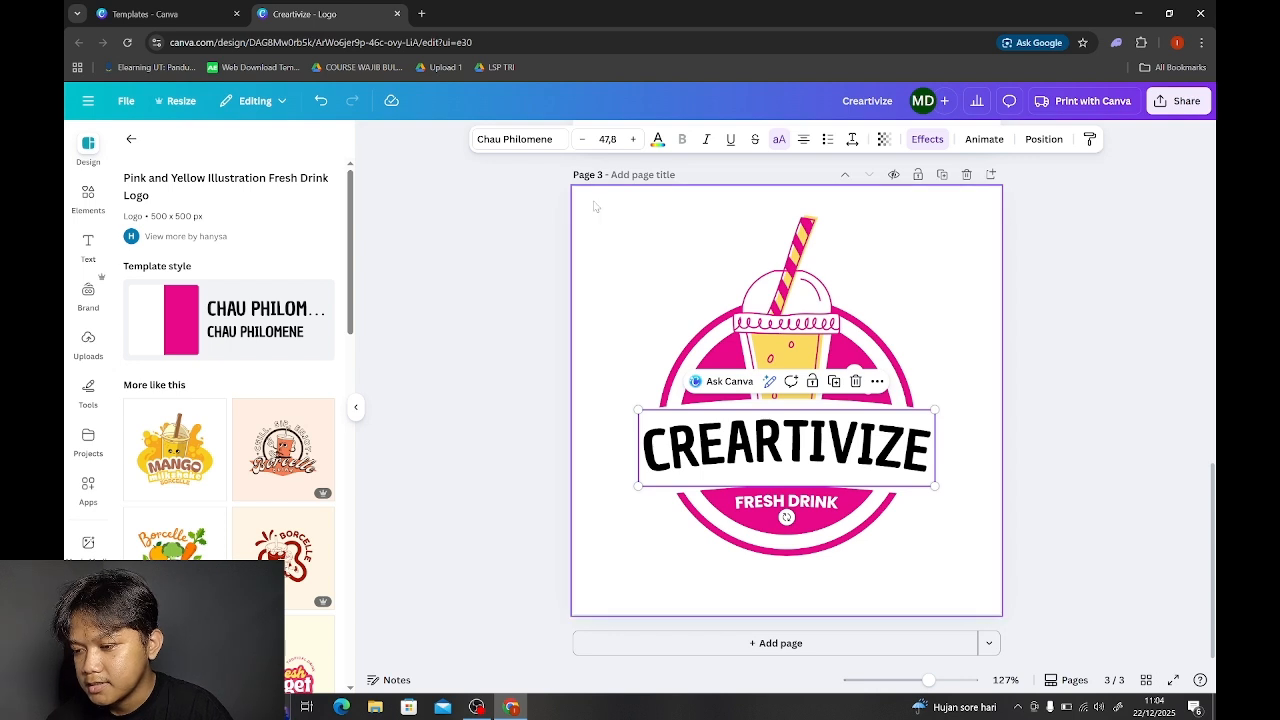
click(583, 141)
click(583, 141)
click(583, 141)
click(583, 141)
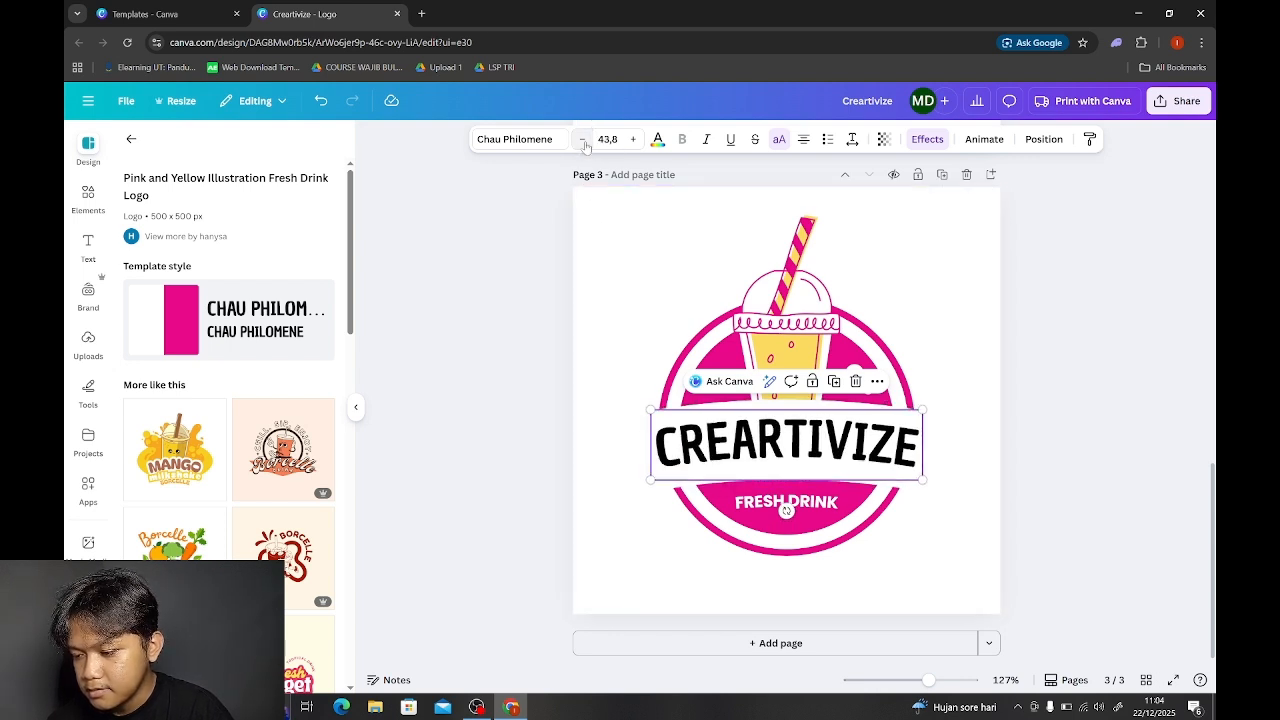
click(583, 141)
click(583, 141)
click(583, 141)
click(583, 141)
click(583, 141)
click(583, 141)
click(583, 141)
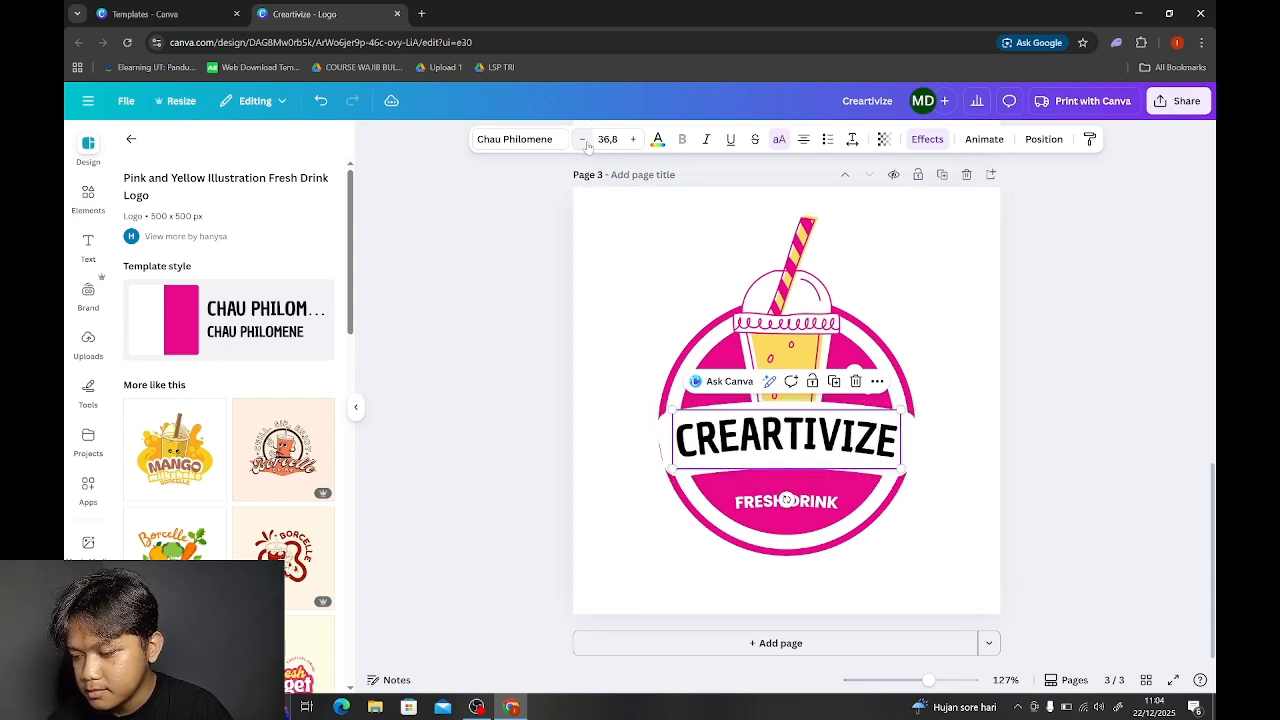
click(632, 140)
click(632, 140)
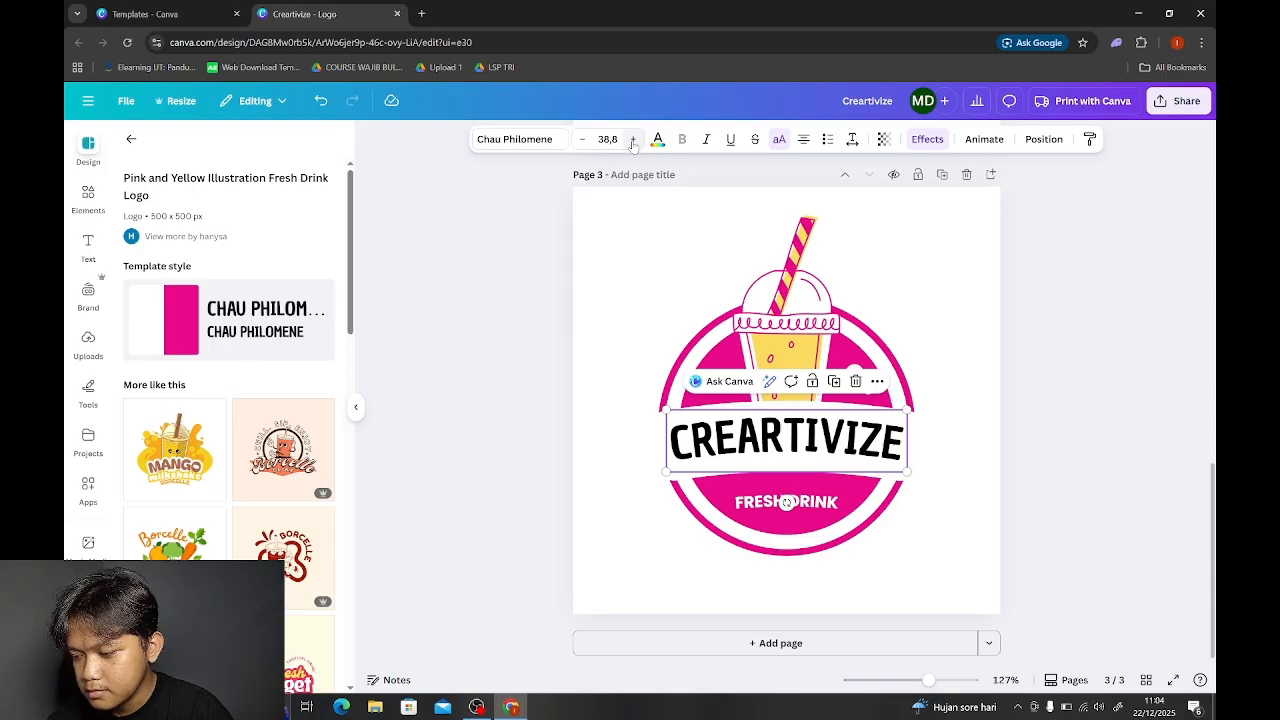
click(632, 140)
click(632, 140)
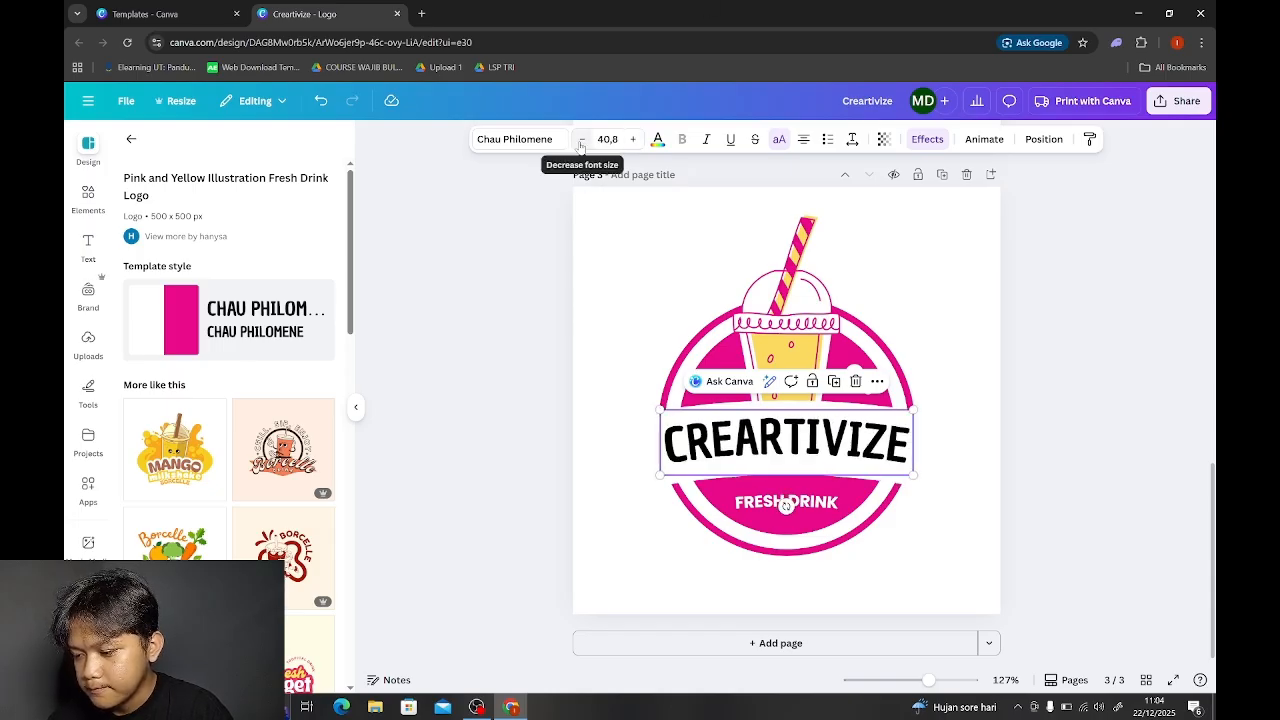
click(581, 140)
click(581, 140)
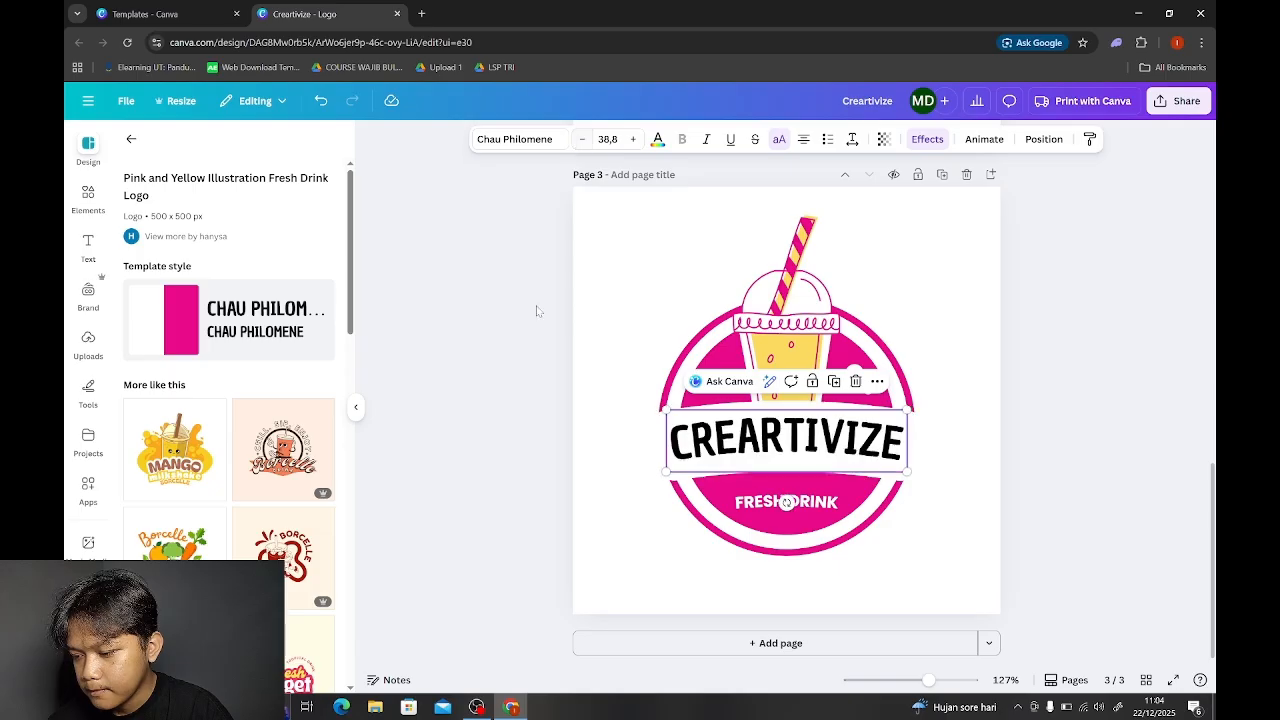
click(525, 355)
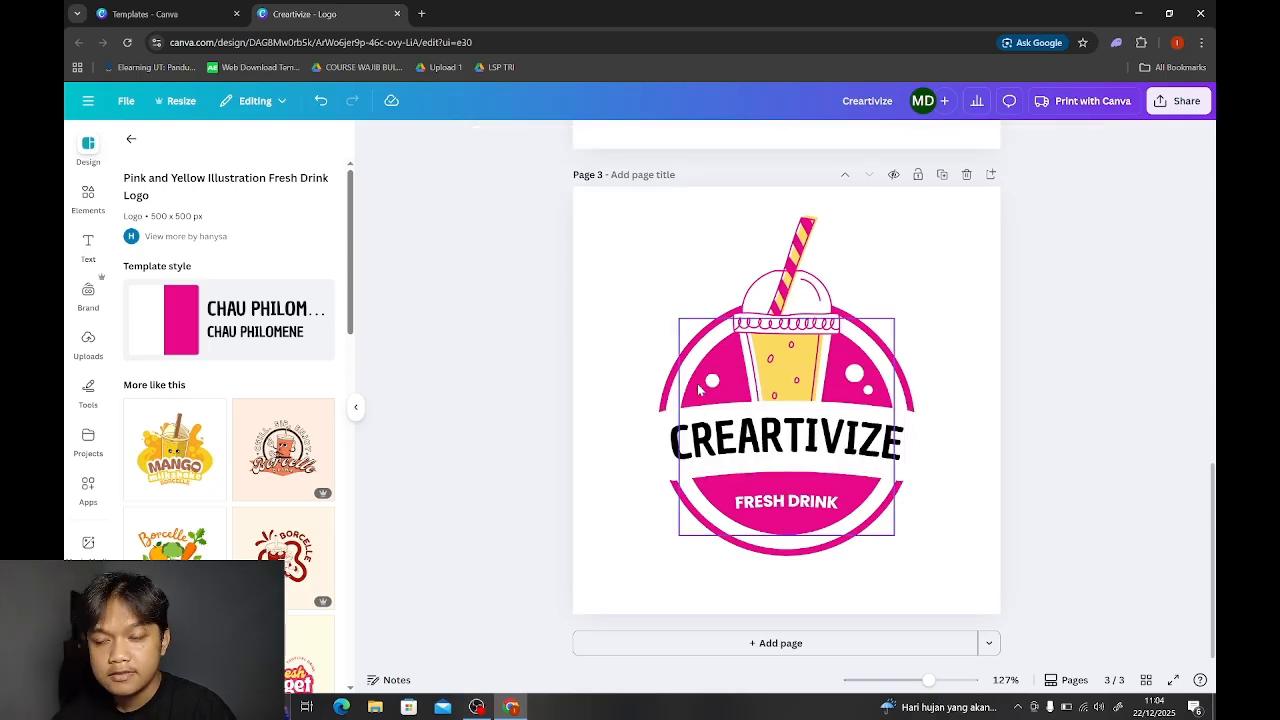
Step: Recolor the "CREARTIVIZE" text on the Fresh Drink logo with the pink sampled from its badge
click(700, 442)
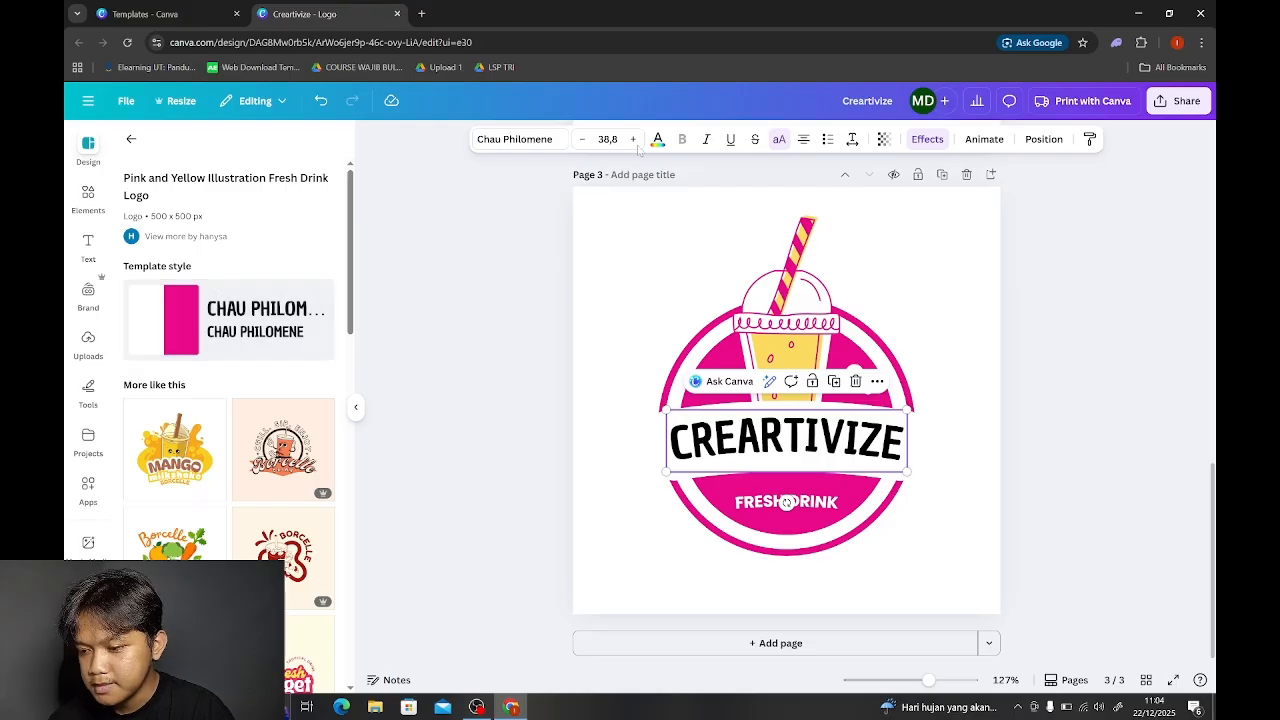
click(657, 140)
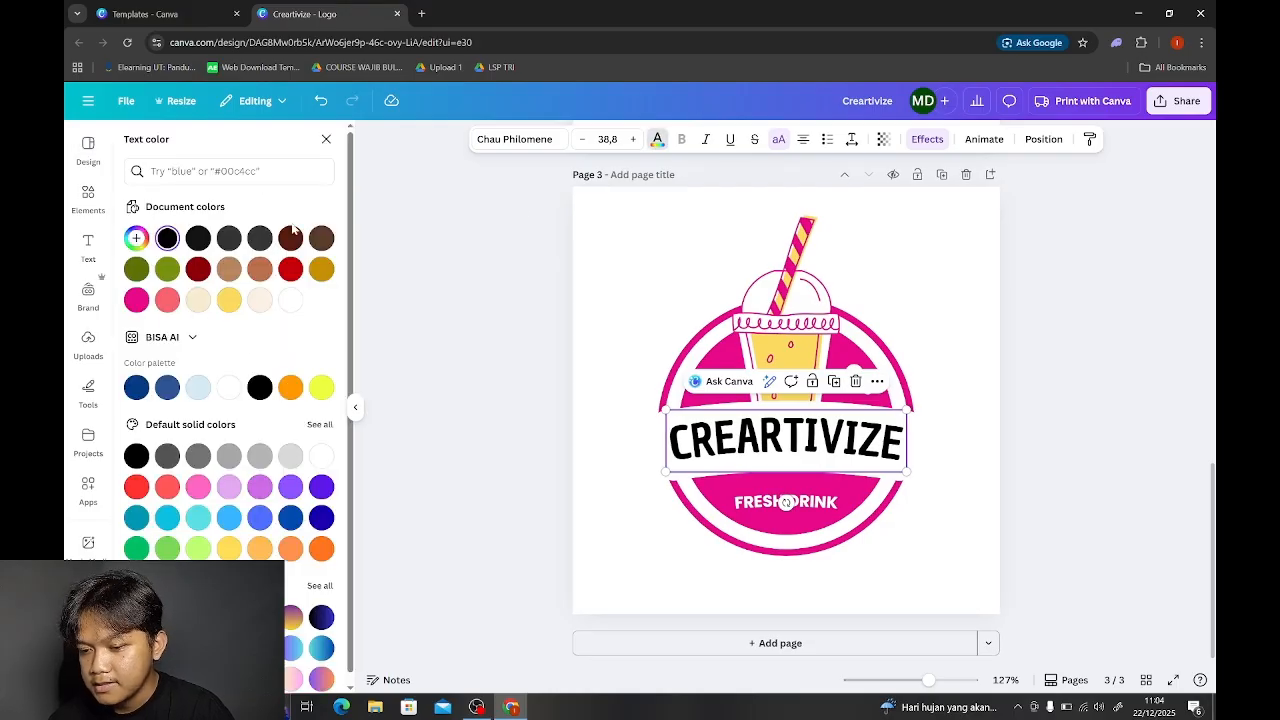
click(136, 238)
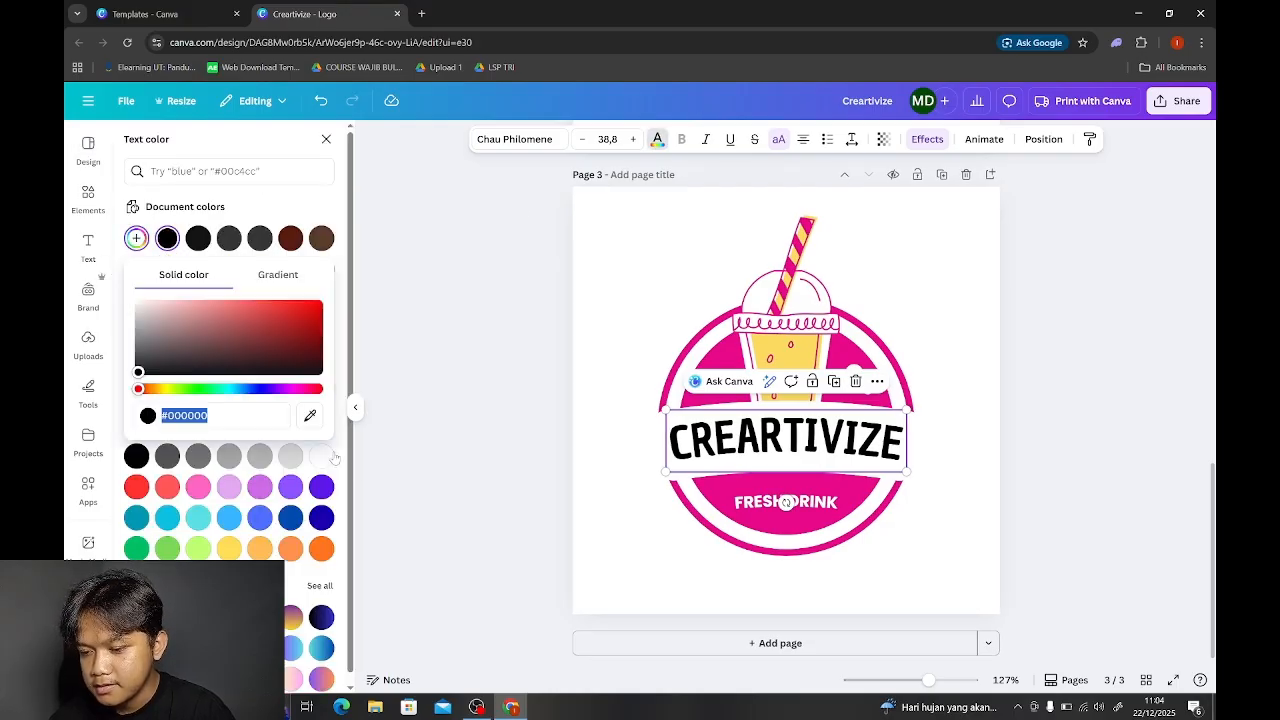
click(311, 416)
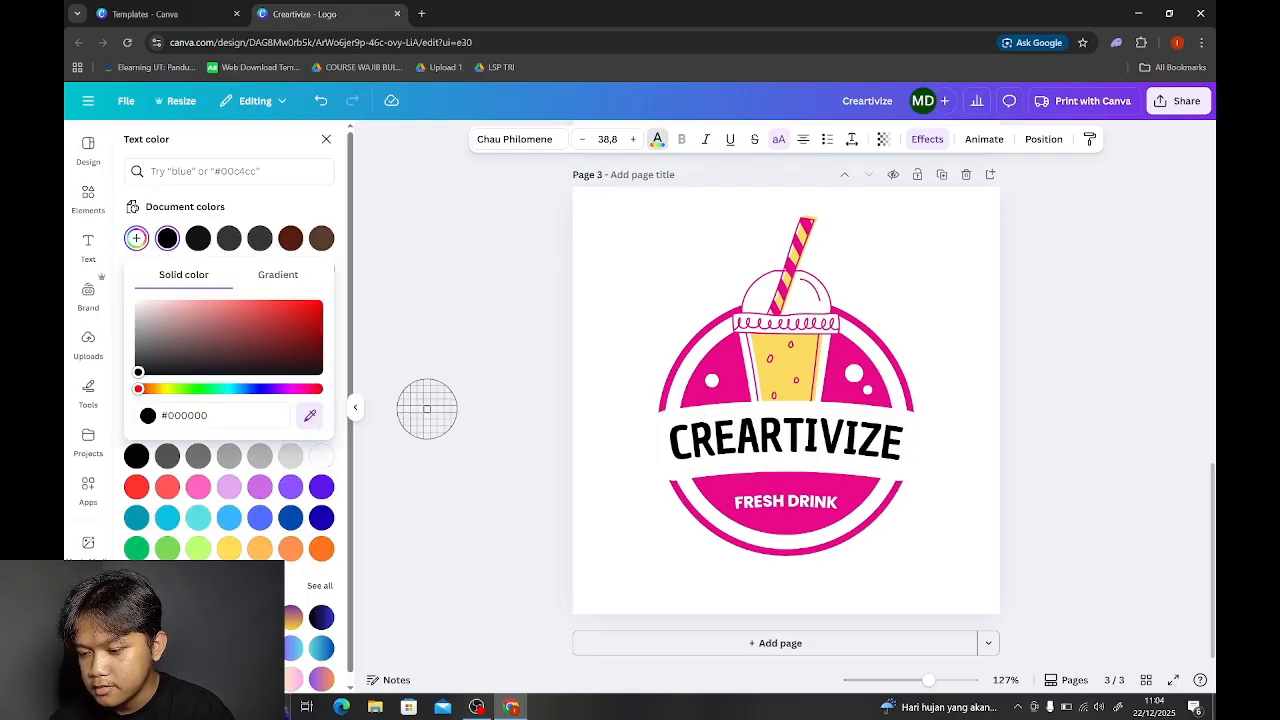
click(734, 490)
click(526, 411)
click(527, 413)
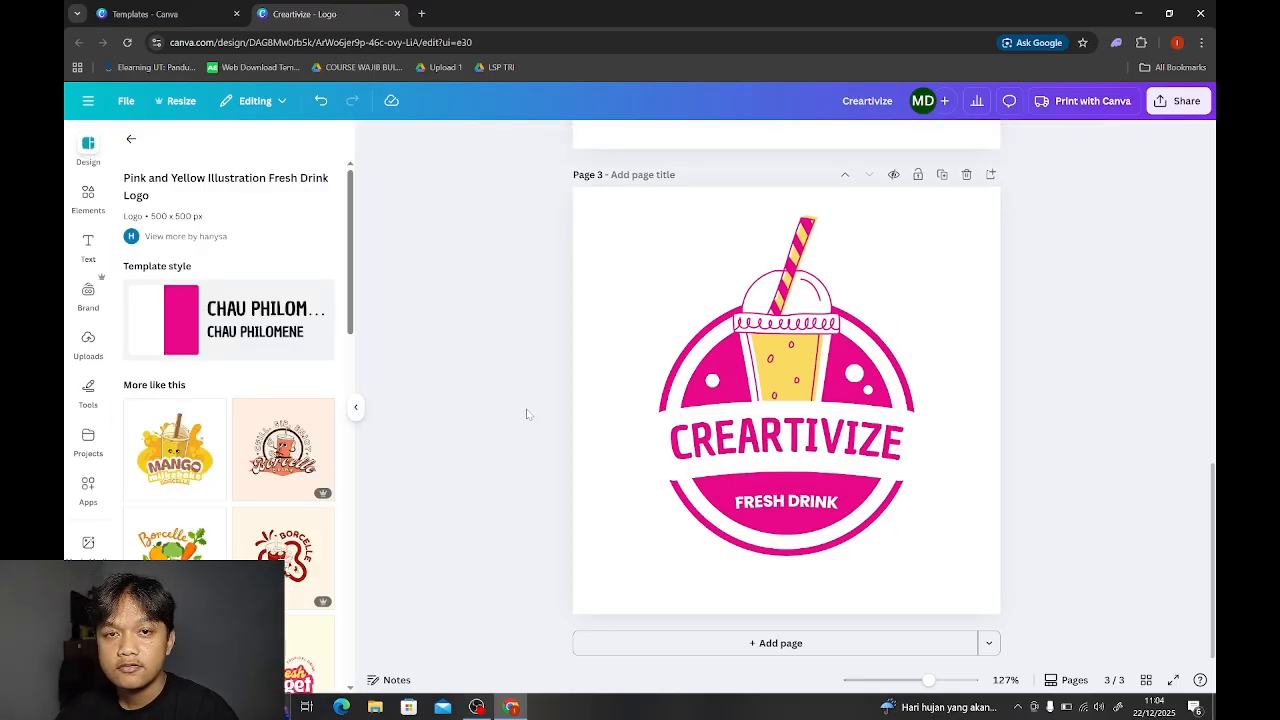
Step: Add a fourth page and apply the Red Playful Iced Coffee Logo template to it
scroll(780, 300, up, 1)
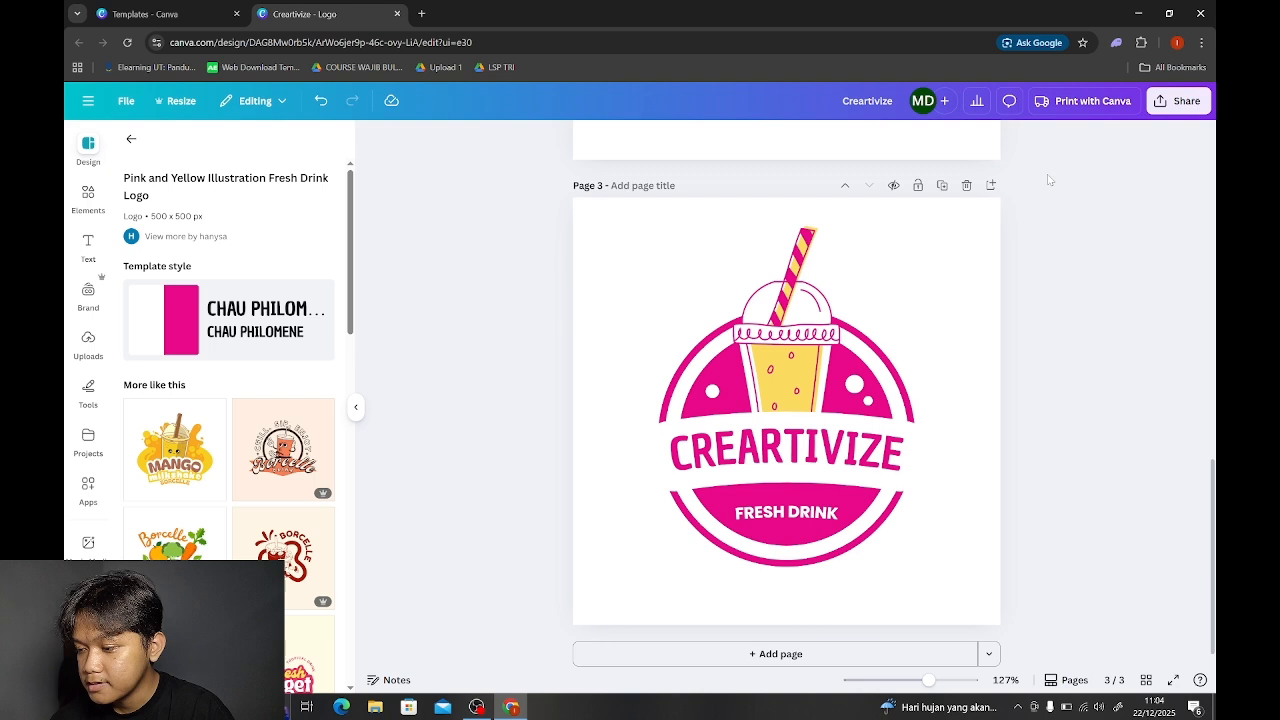
click(992, 186)
scroll(643, 423, down, 1)
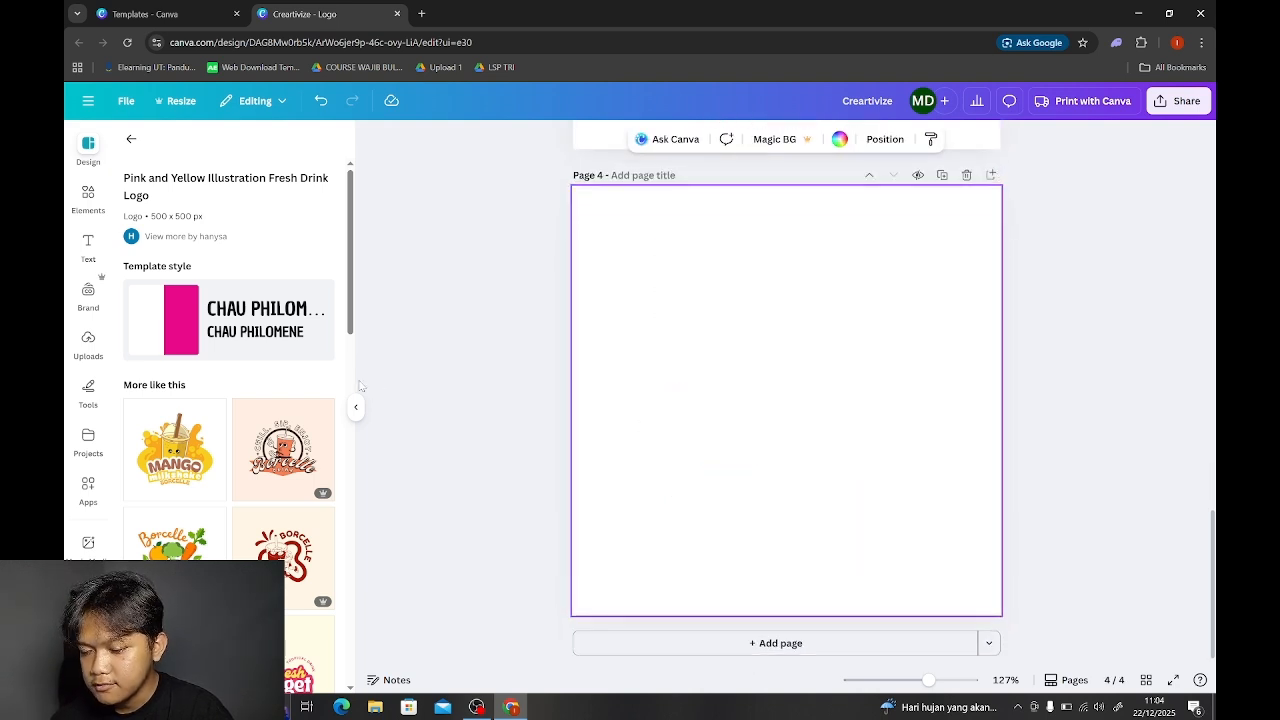
scroll(233, 467, down, 3)
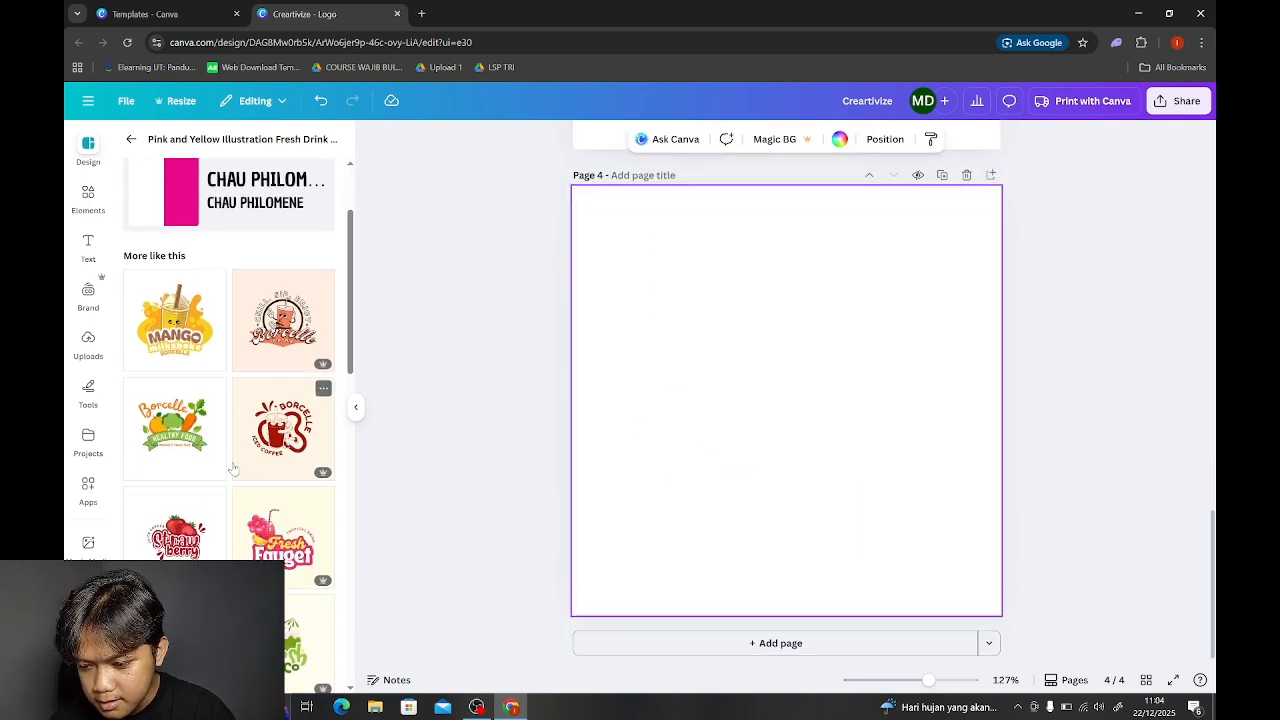
click(253, 450)
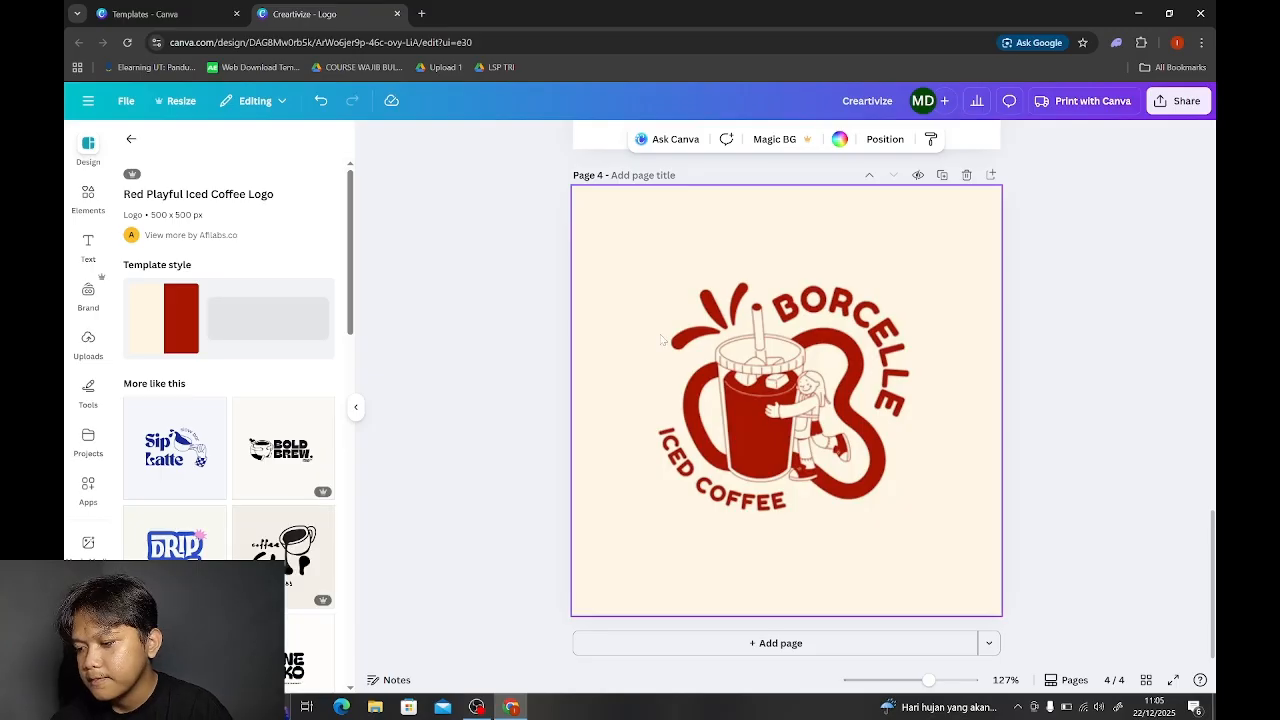
Step: Replace the curved "BORCELLE" name on the Iced Coffee logo with "CREARTIVIZE"
click(855, 330)
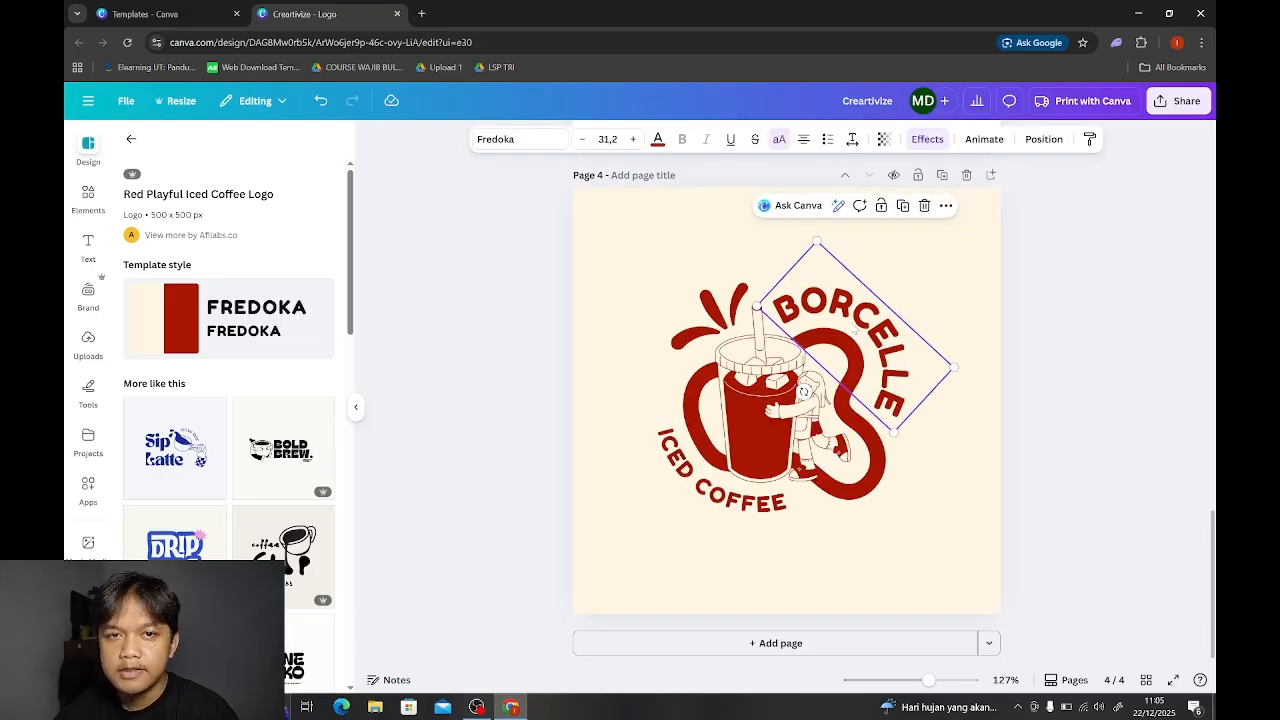
double_click(855, 330)
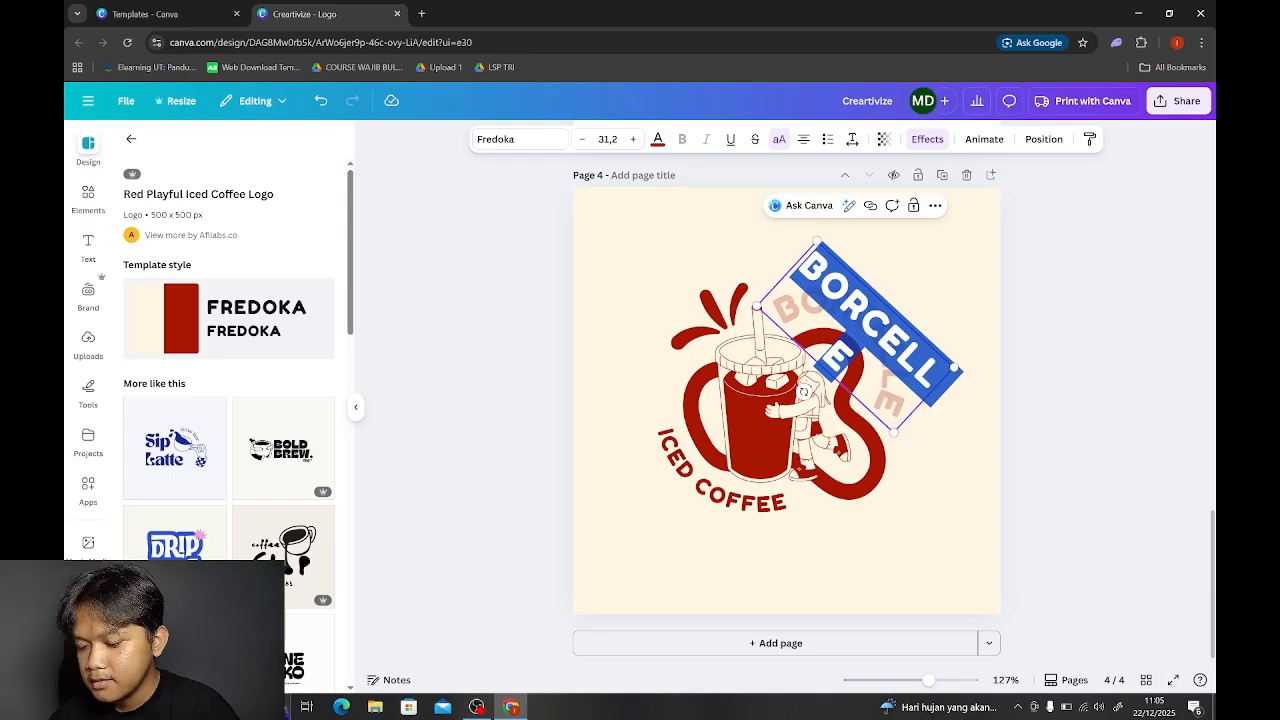
text(CREART)
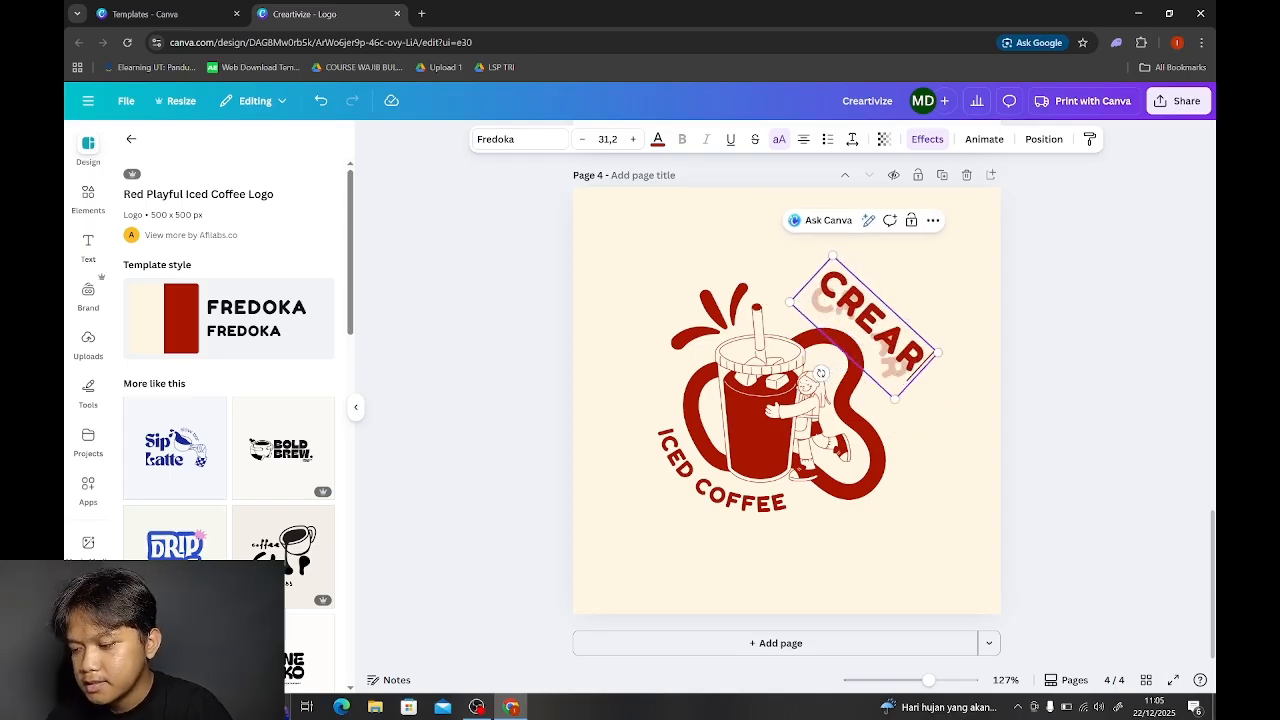
text(IVIZE)
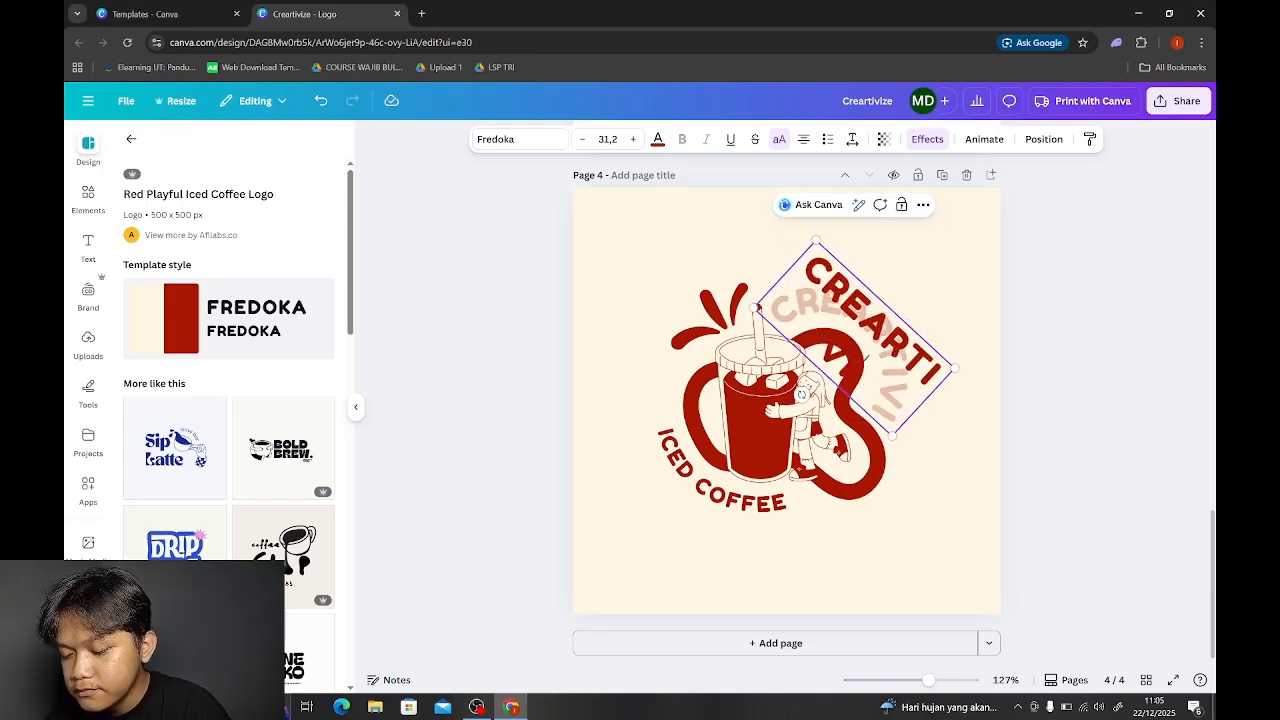
click(1075, 328)
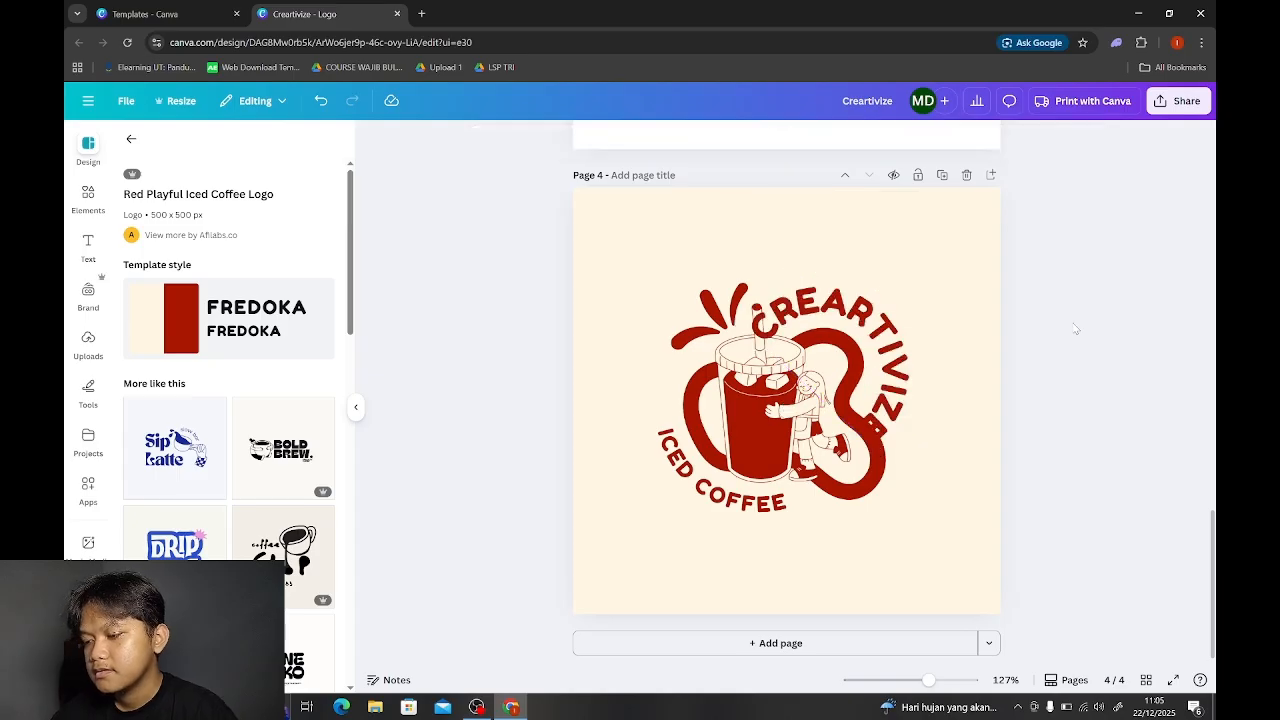
Step: Reduce the curved "CREARTIVIZE" font size to 23.2 so it clears the cup and the red swirl
click(889, 336)
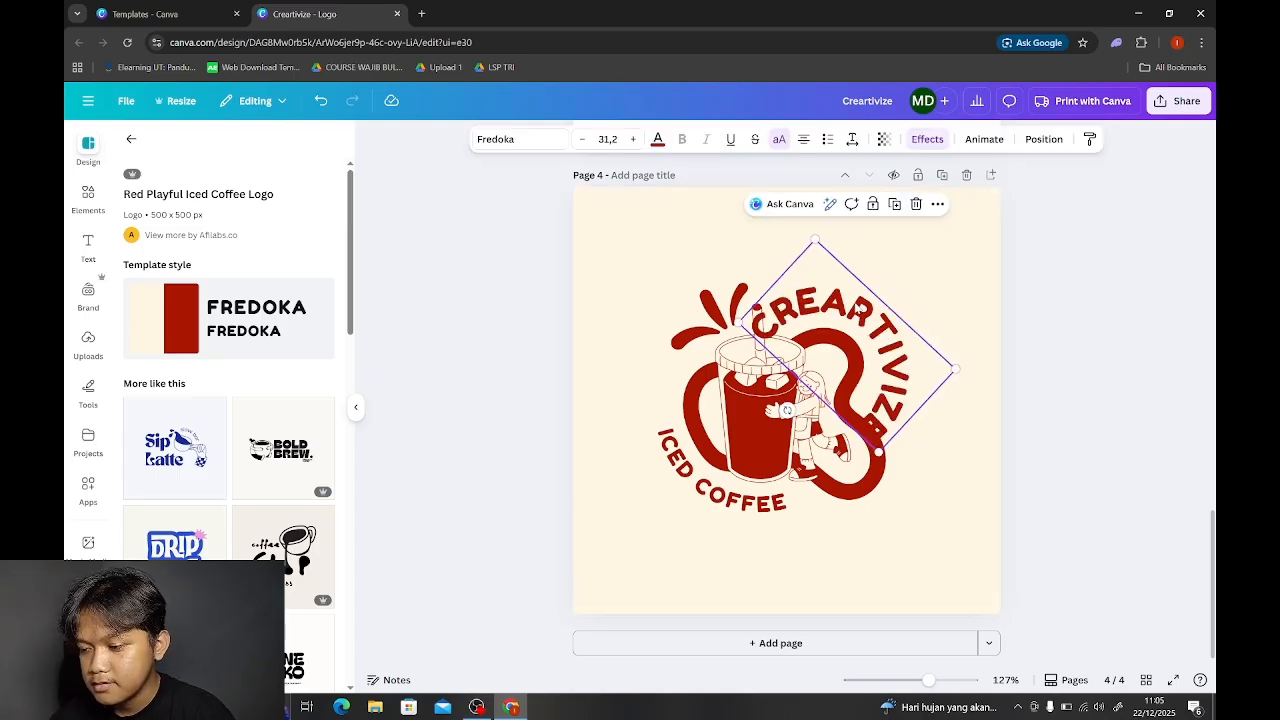
click(580, 139)
click(580, 139)
click(580, 139)
click(580, 139)
click(580, 139)
click(580, 139)
click(580, 139)
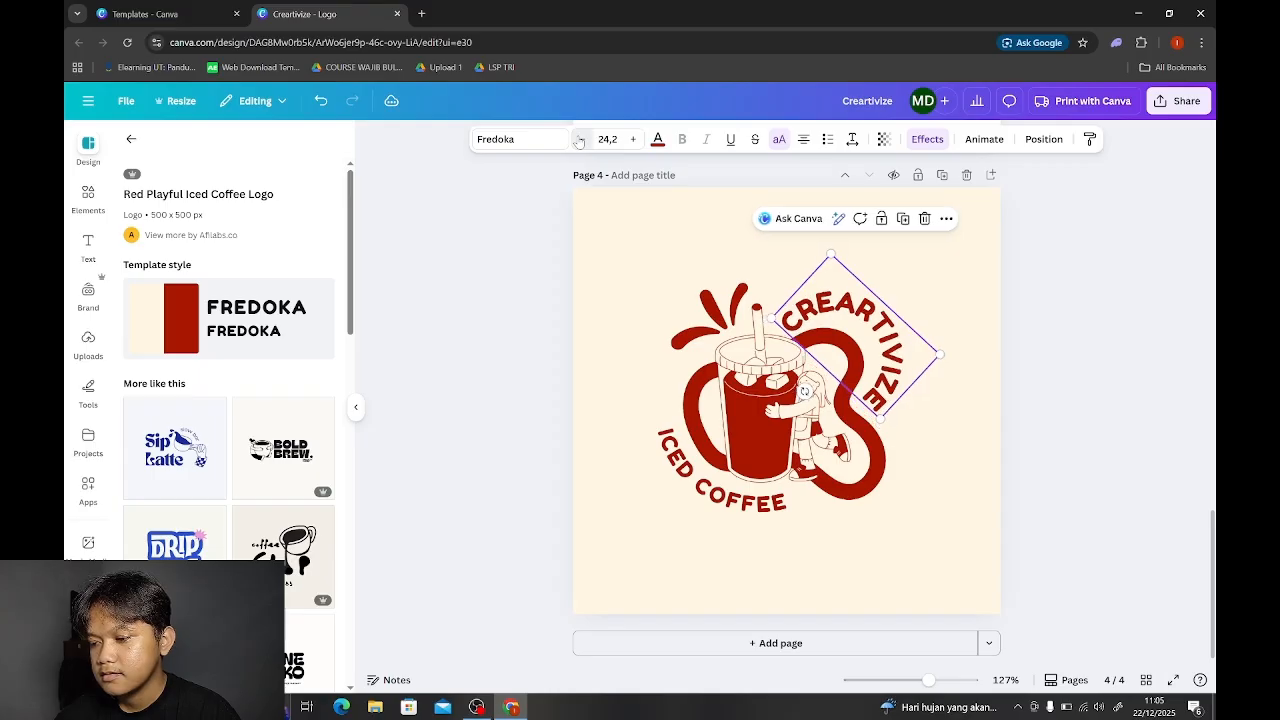
click(580, 139)
scroll(1218, 346, up, 2)
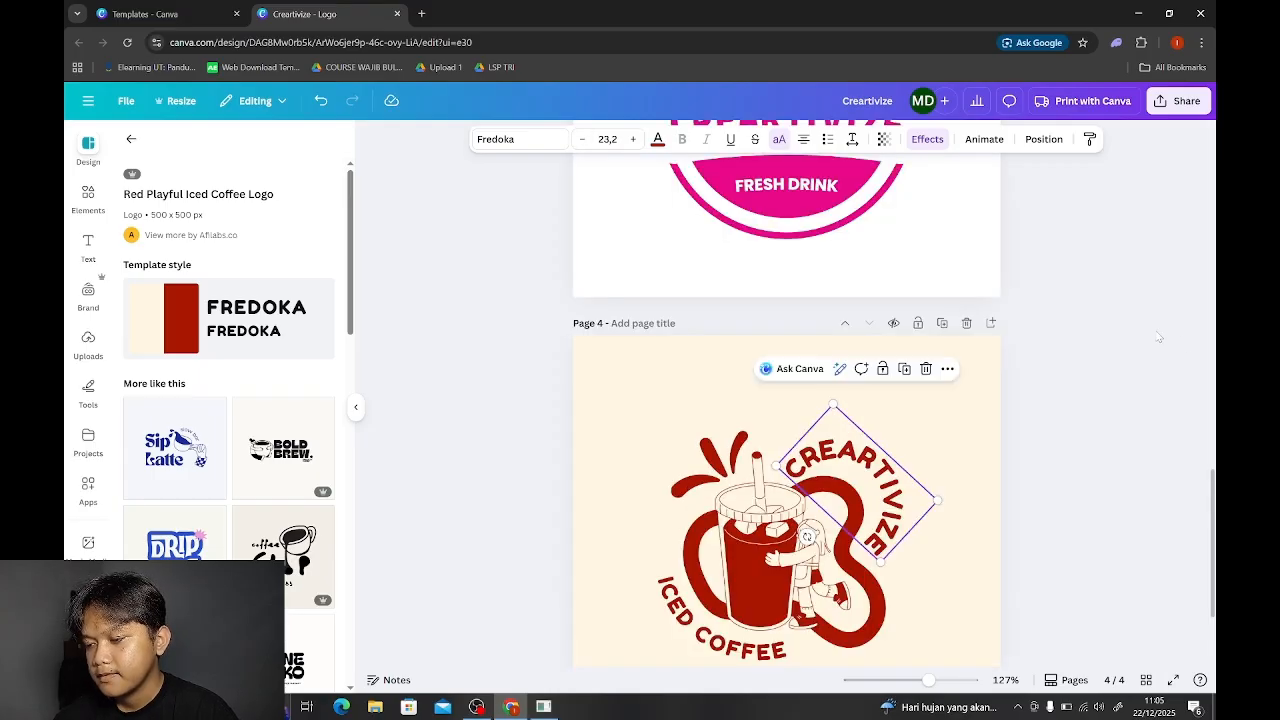
click(1099, 362)
Step: Remove the cream background from the Iced Coffee logo page
scroll(1098, 361, down, 2)
scroll(1097, 360, up, 10)
scroll(1097, 360, down, 10)
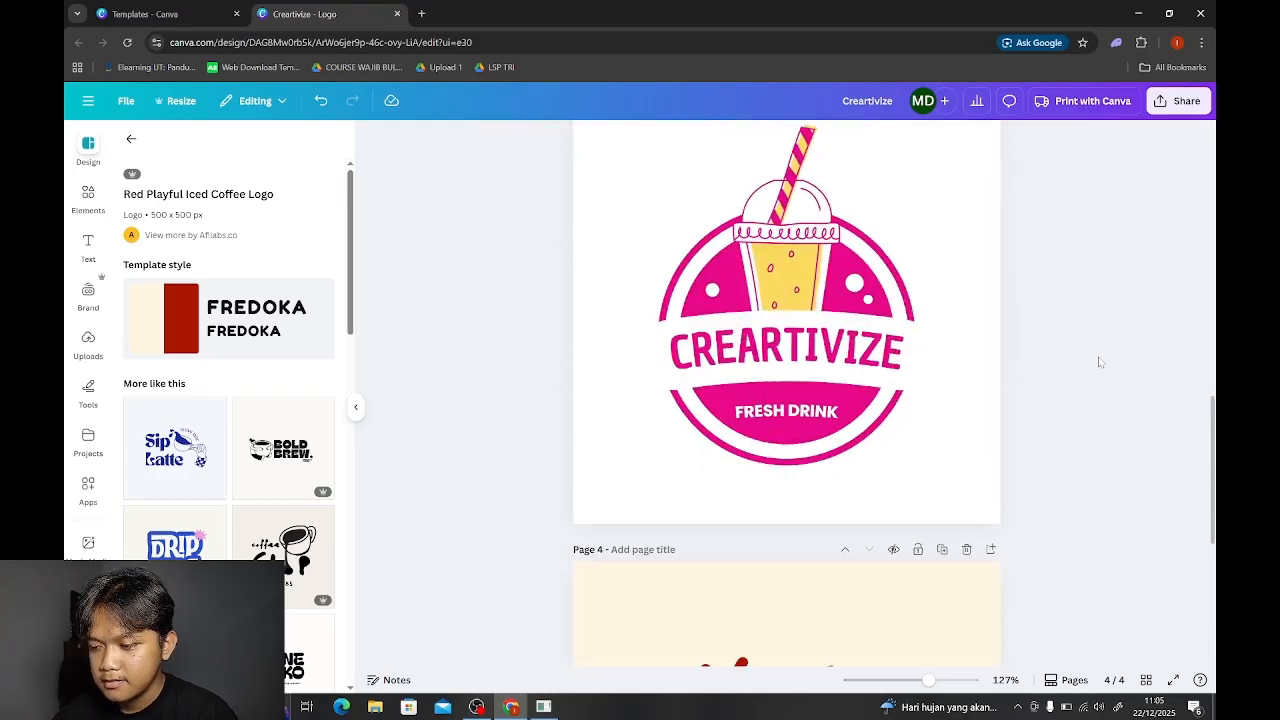
click(946, 316)
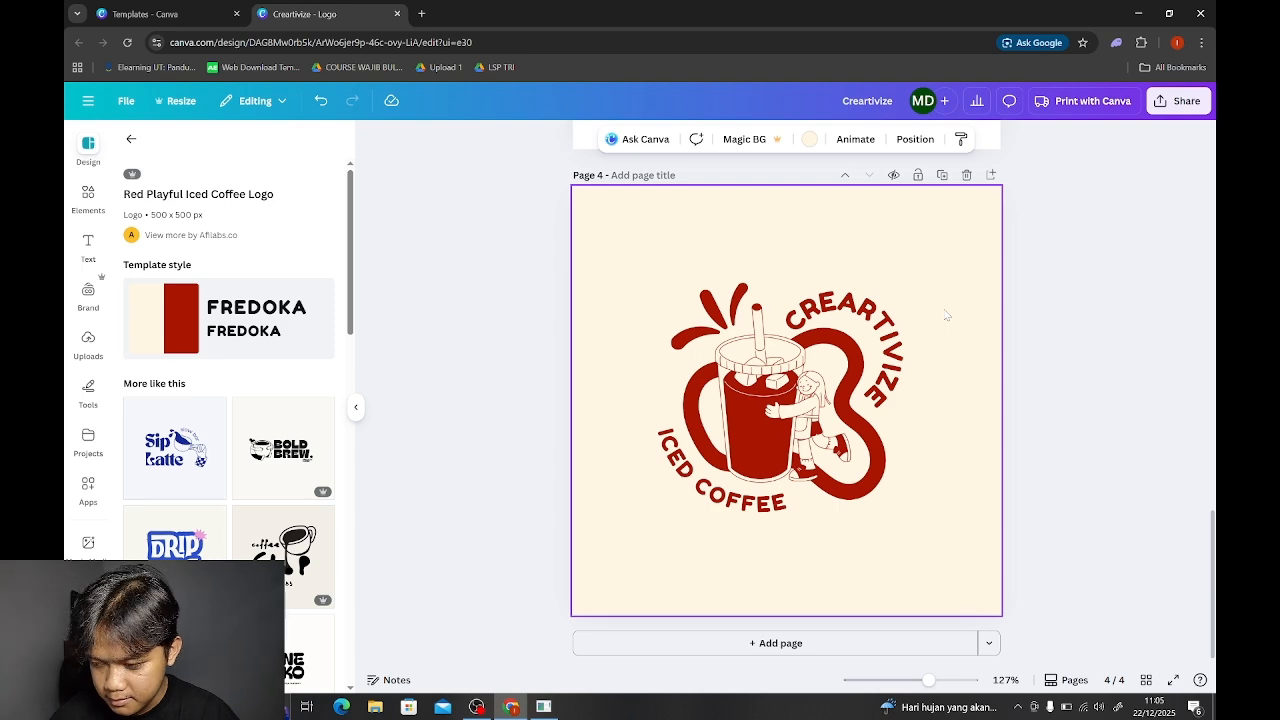
key(Delete)
click(1119, 331)
Step: Review the Risoles, Dimsum, Fresh Drink and Iced Coffee logos across the four pages
scroll(1119, 332, up, 7)
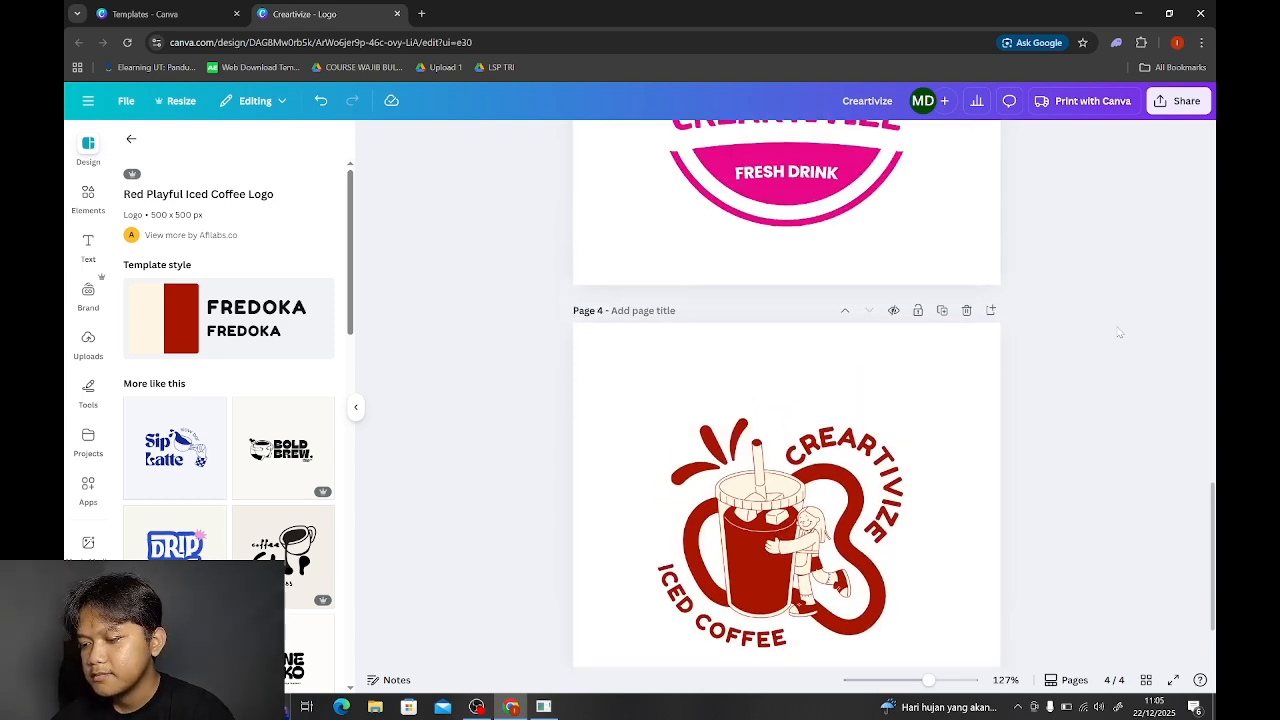
scroll(1119, 332, up, 8)
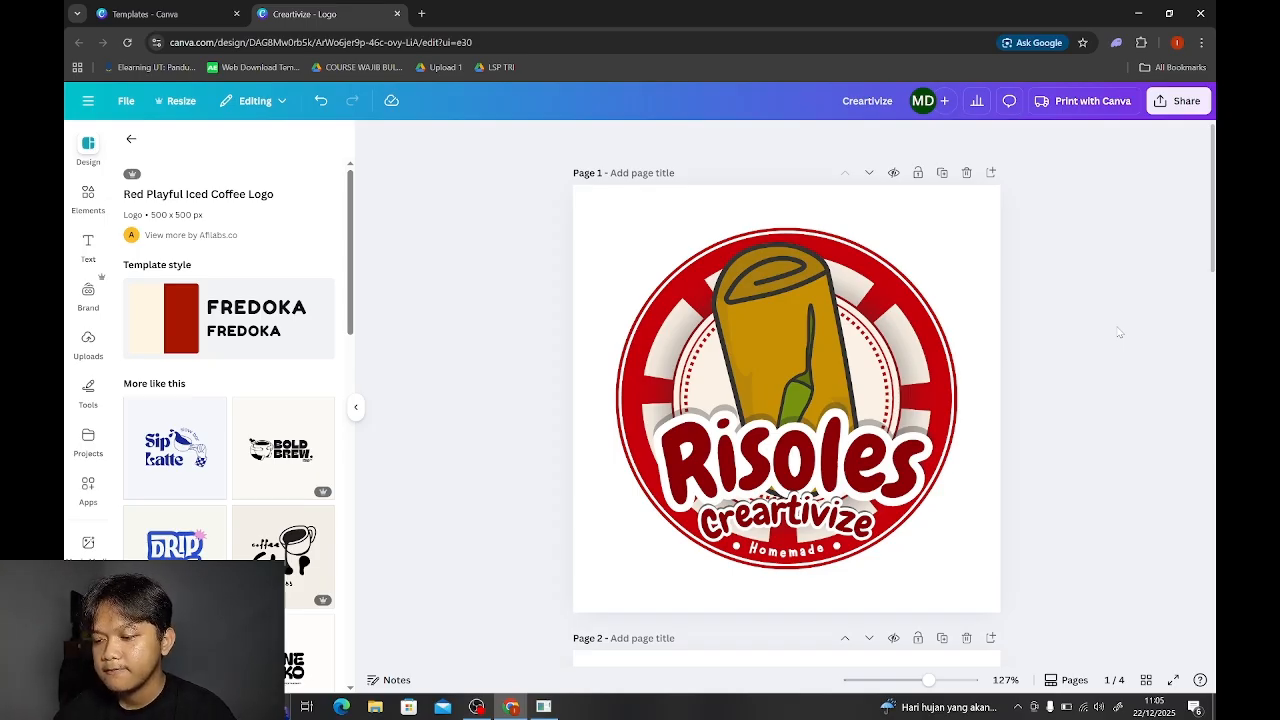
scroll(1119, 332, down, 15)
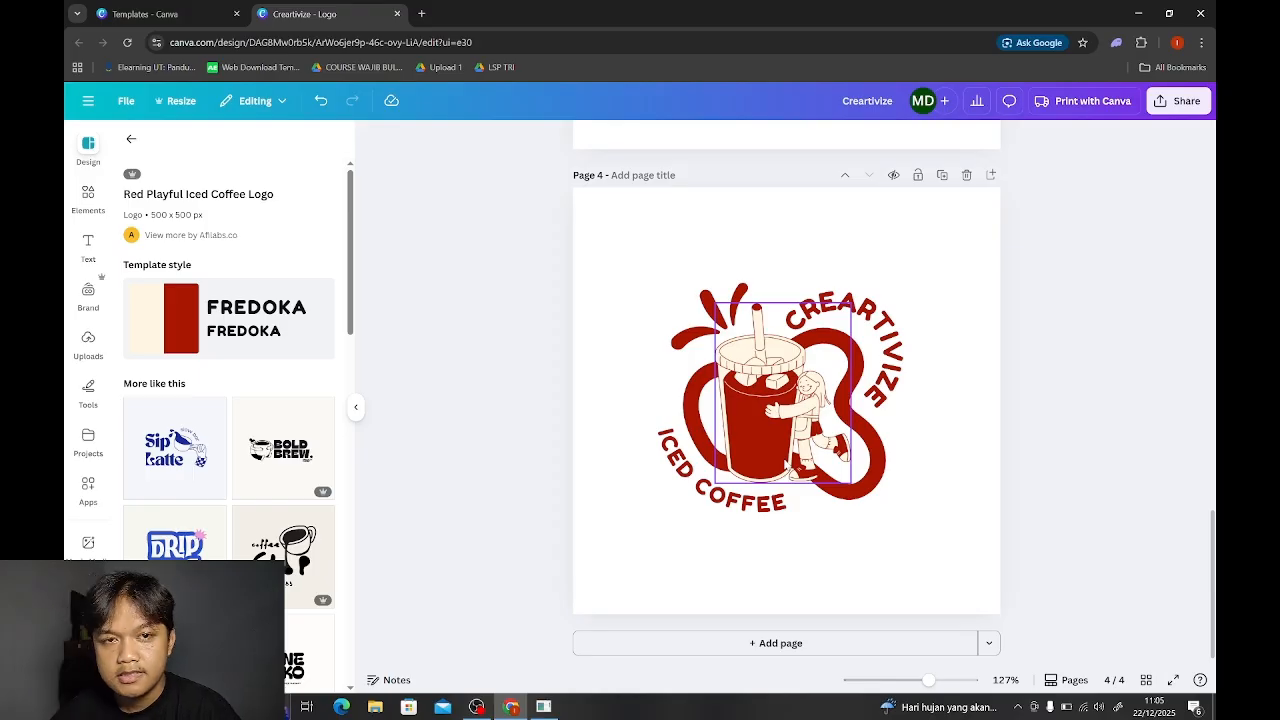
scroll(813, 385, up, 10)
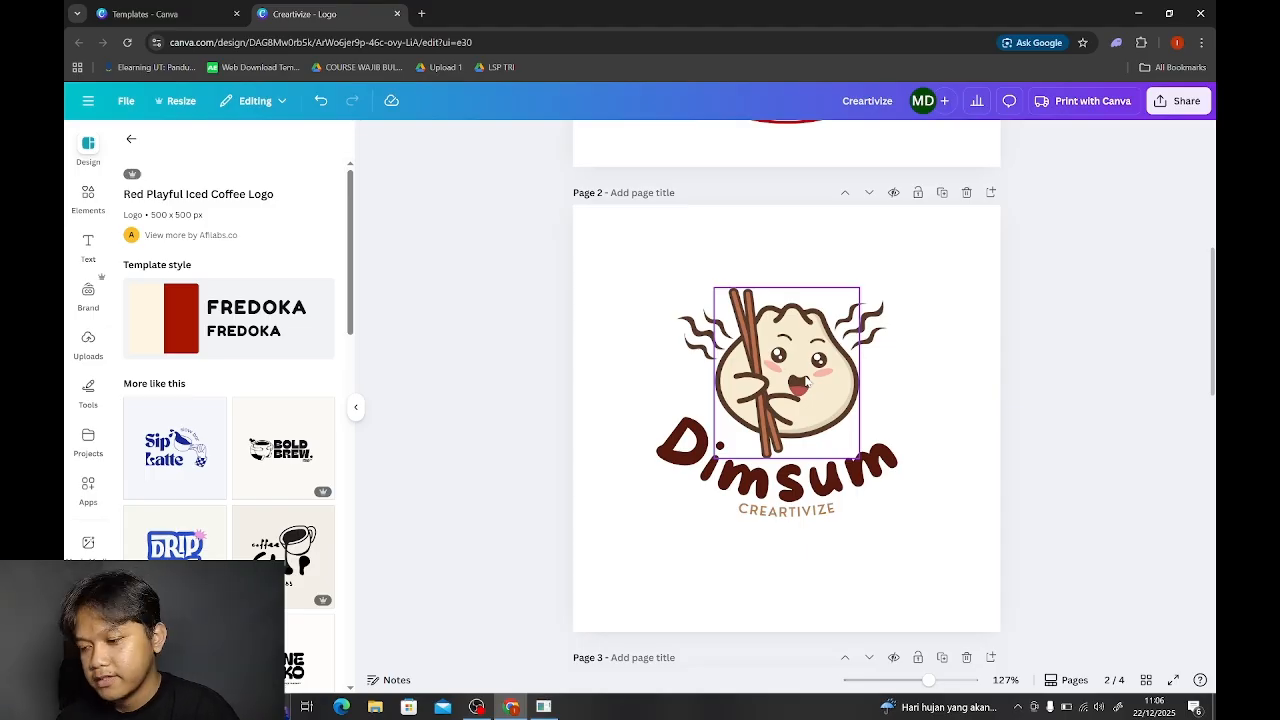
scroll(806, 381, down, 10)
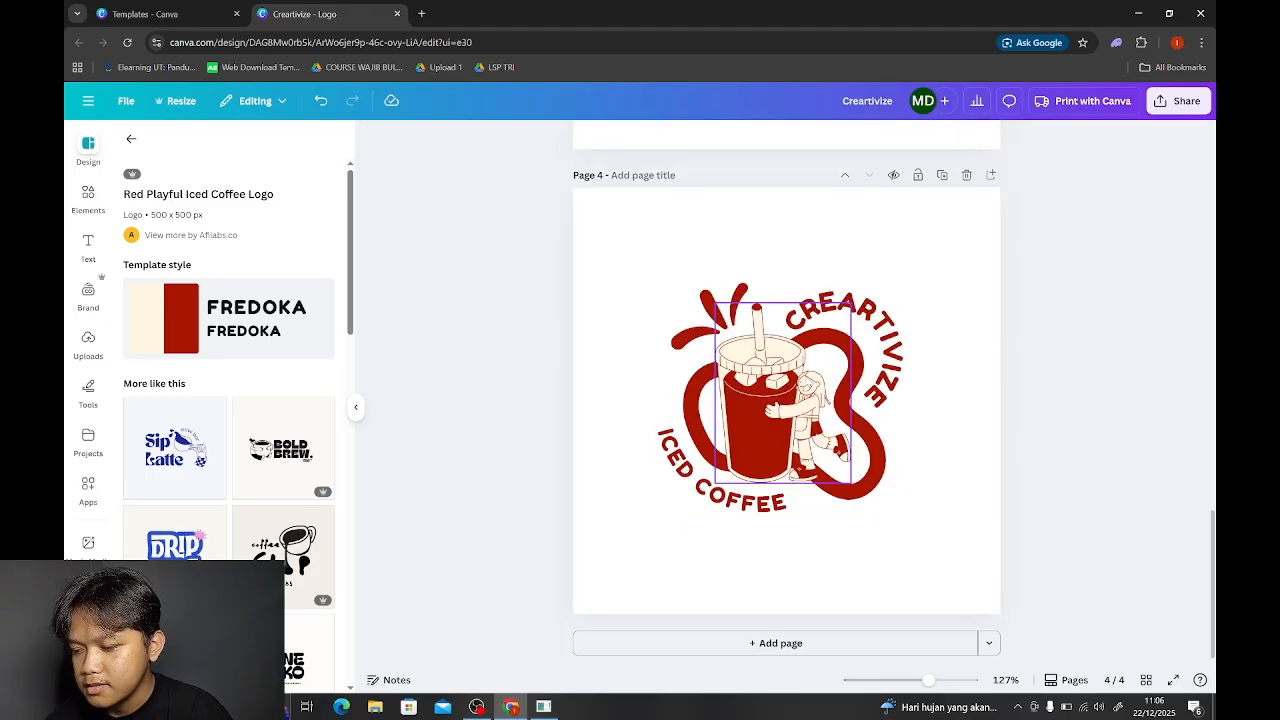
scroll(806, 381, up, 5)
scroll(806, 381, up, 4)
scroll(806, 381, down, 4)
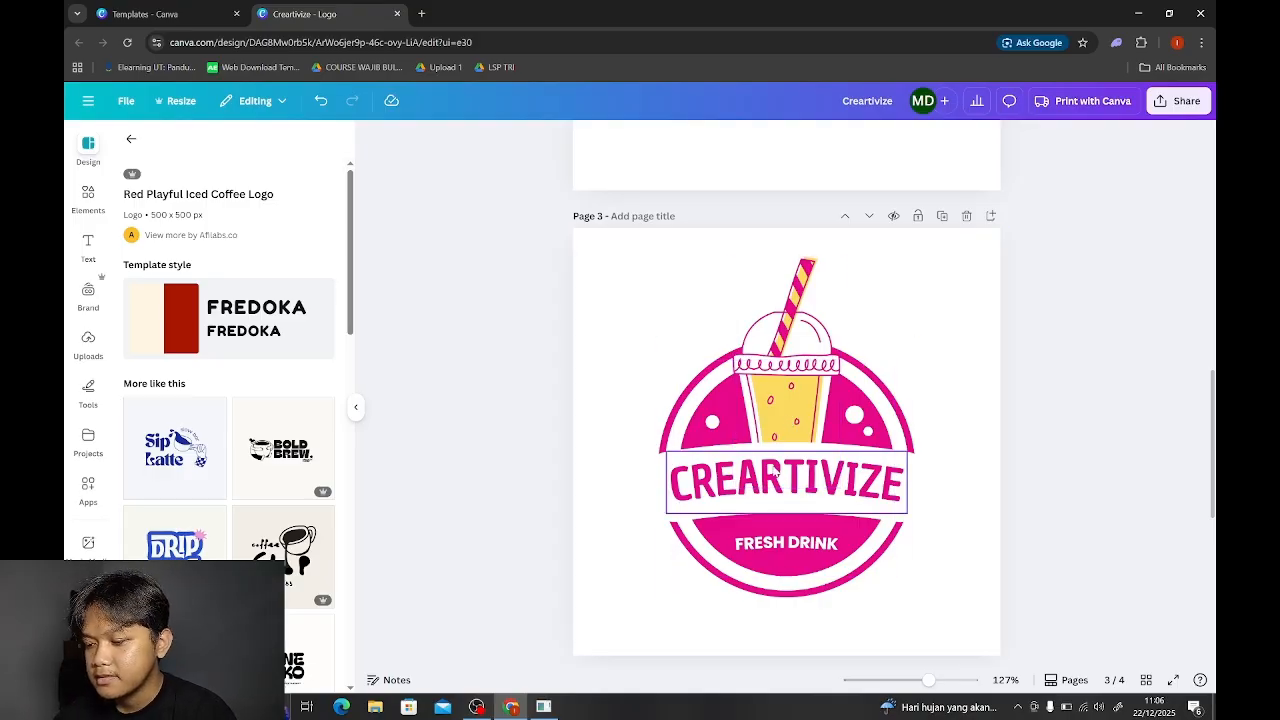
scroll(776, 460, down, 5)
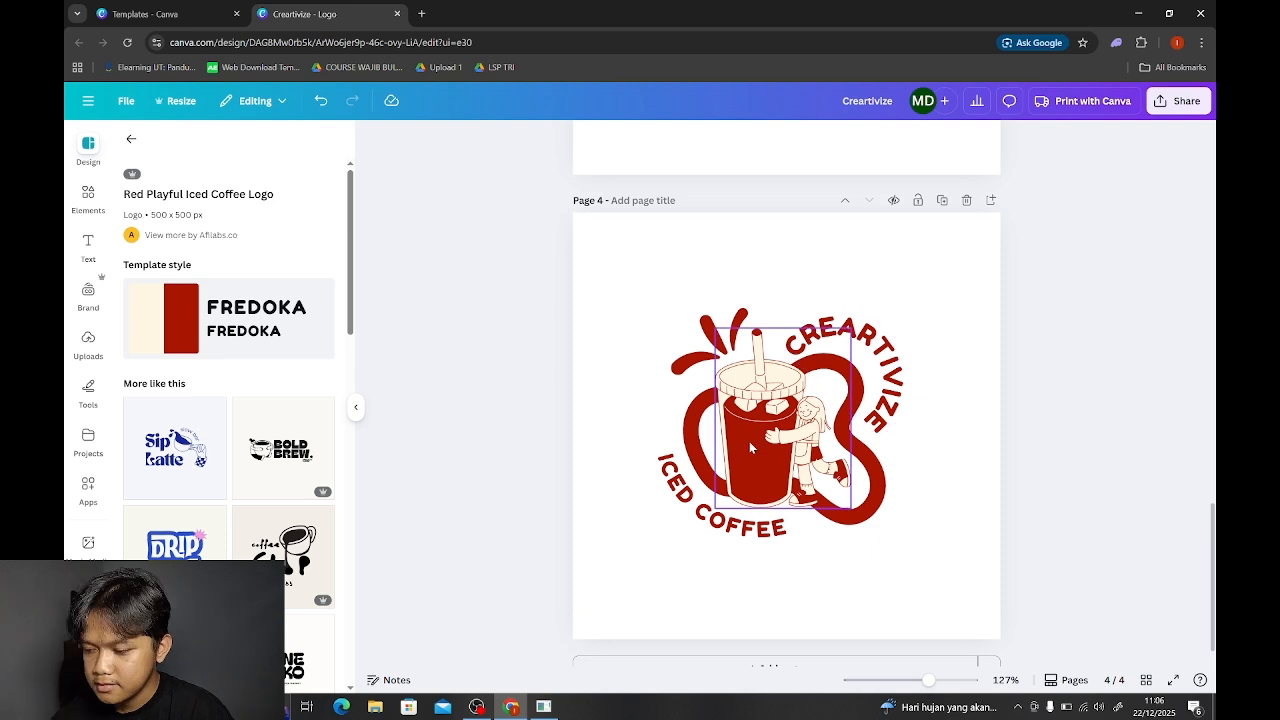
Step: Add a fifth page and search the design templates for "tshirt" in place of "drink"
scroll(865, 300, down, 1)
click(991, 177)
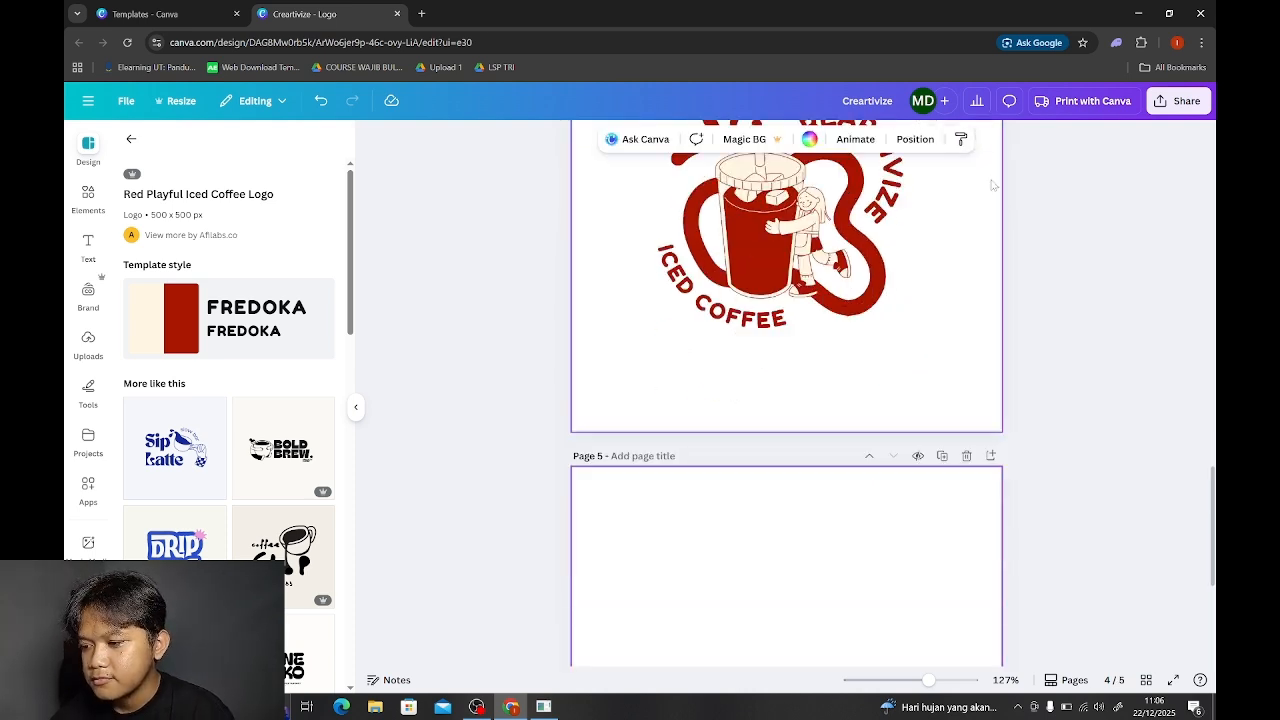
click(131, 141)
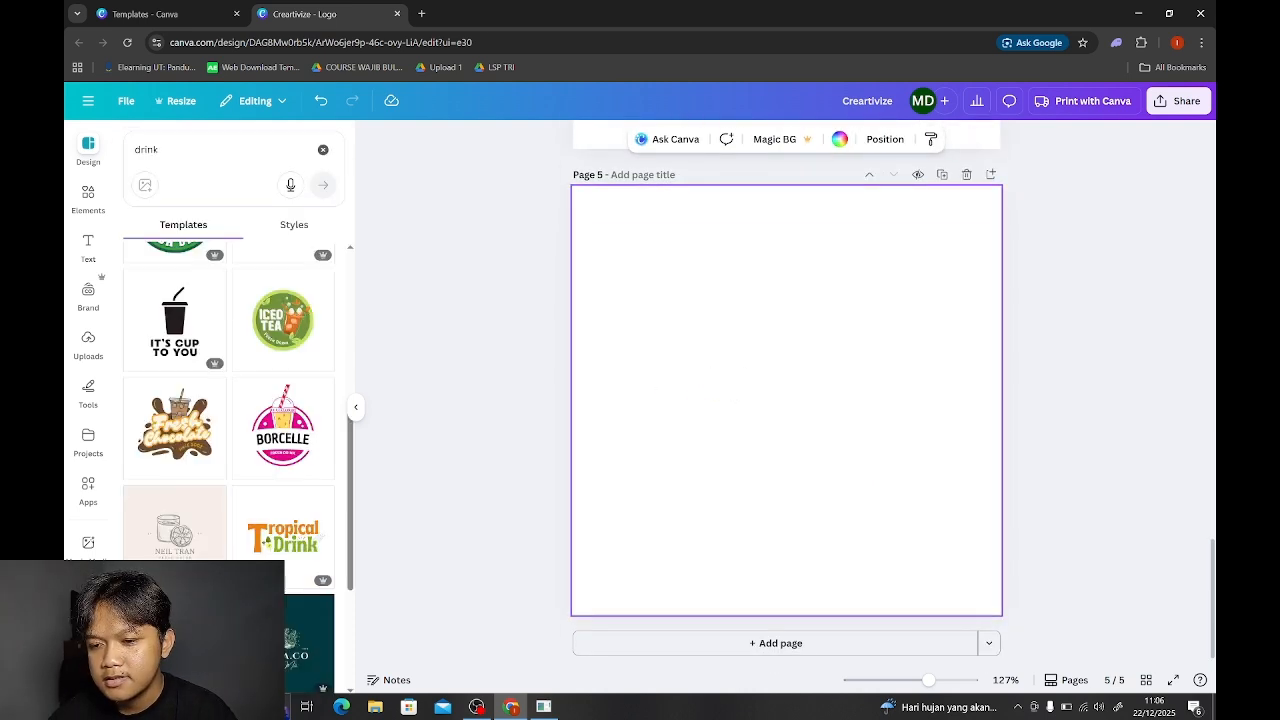
click(323, 149)
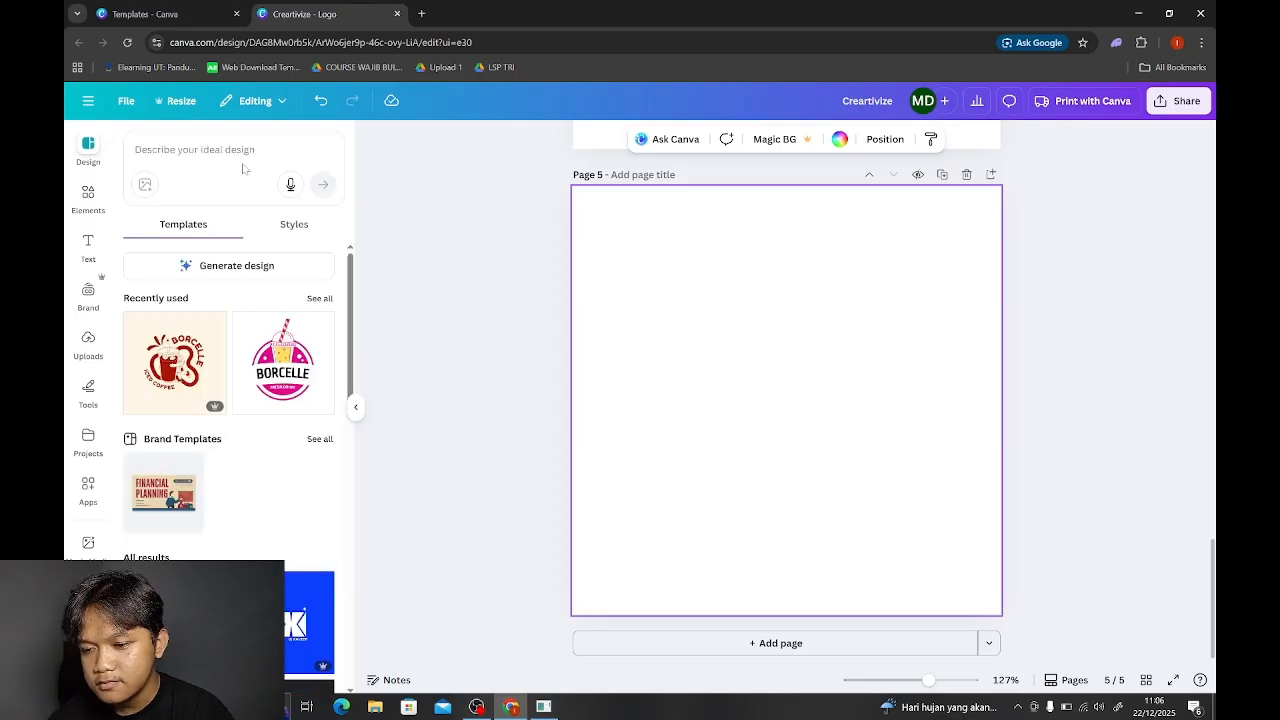
click(208, 150)
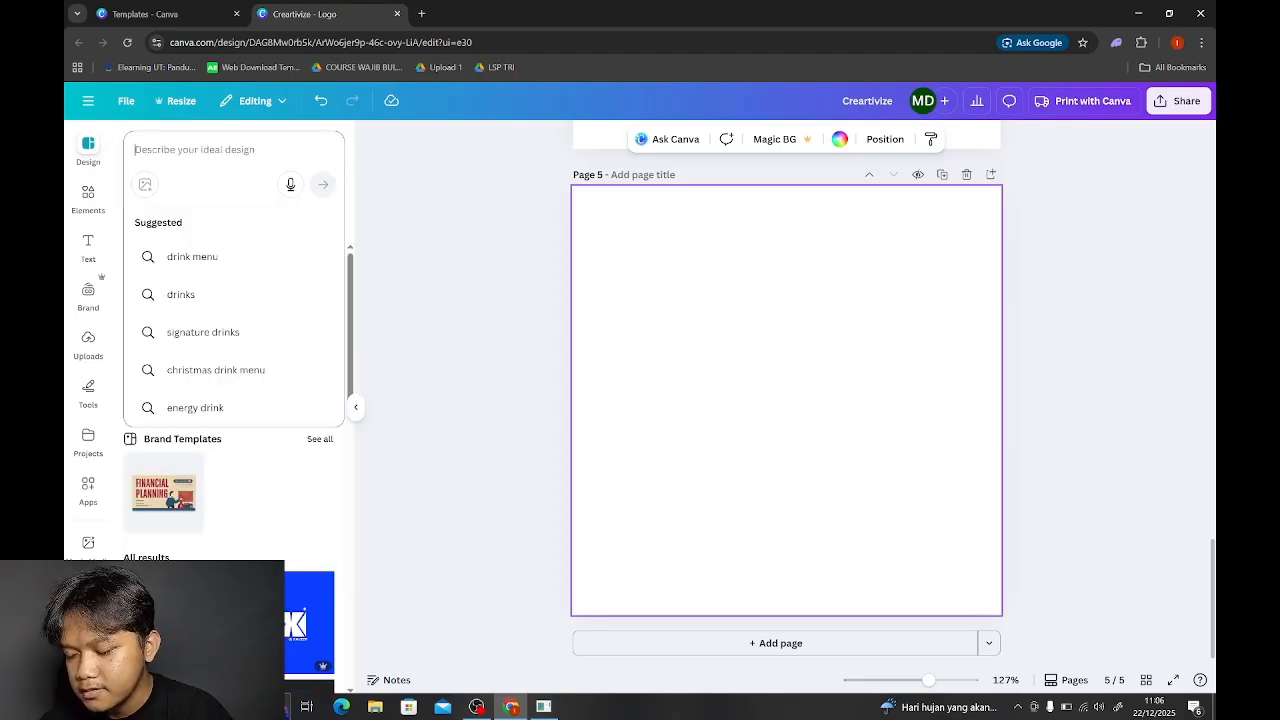
text(tsht)
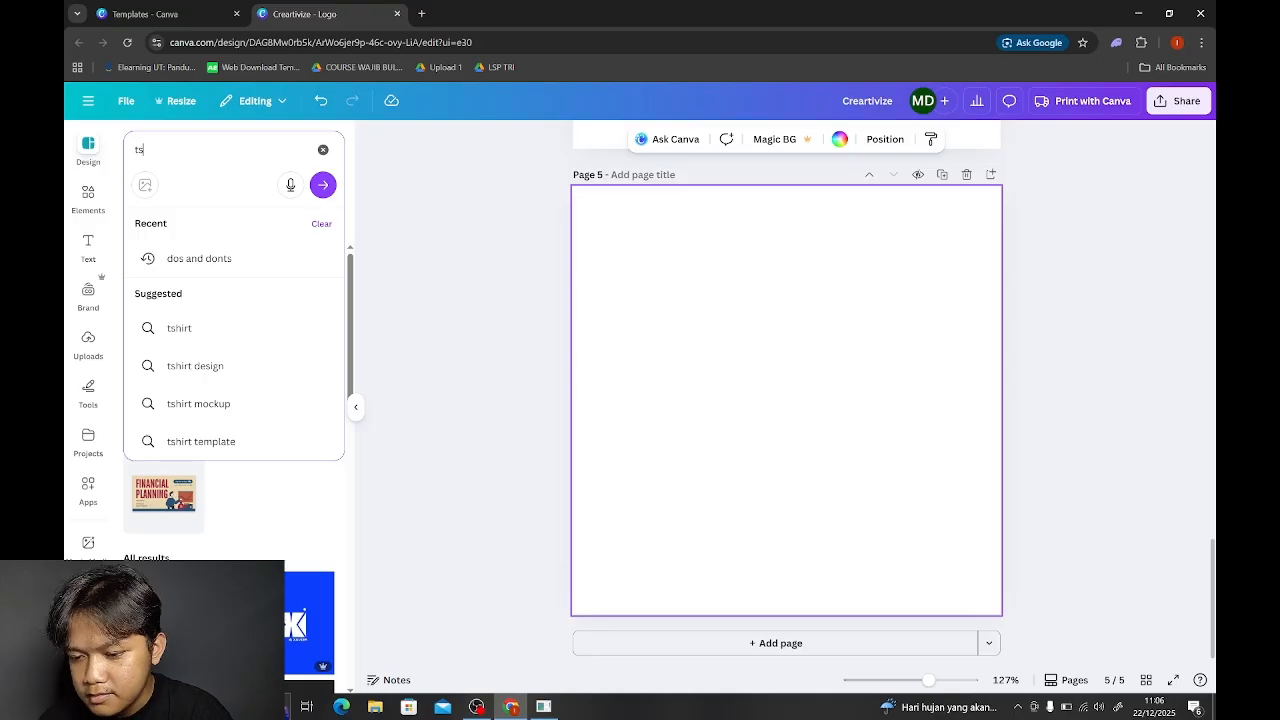
key(Down)
key(Down)
key(Down)
key(Up)
key(Return)
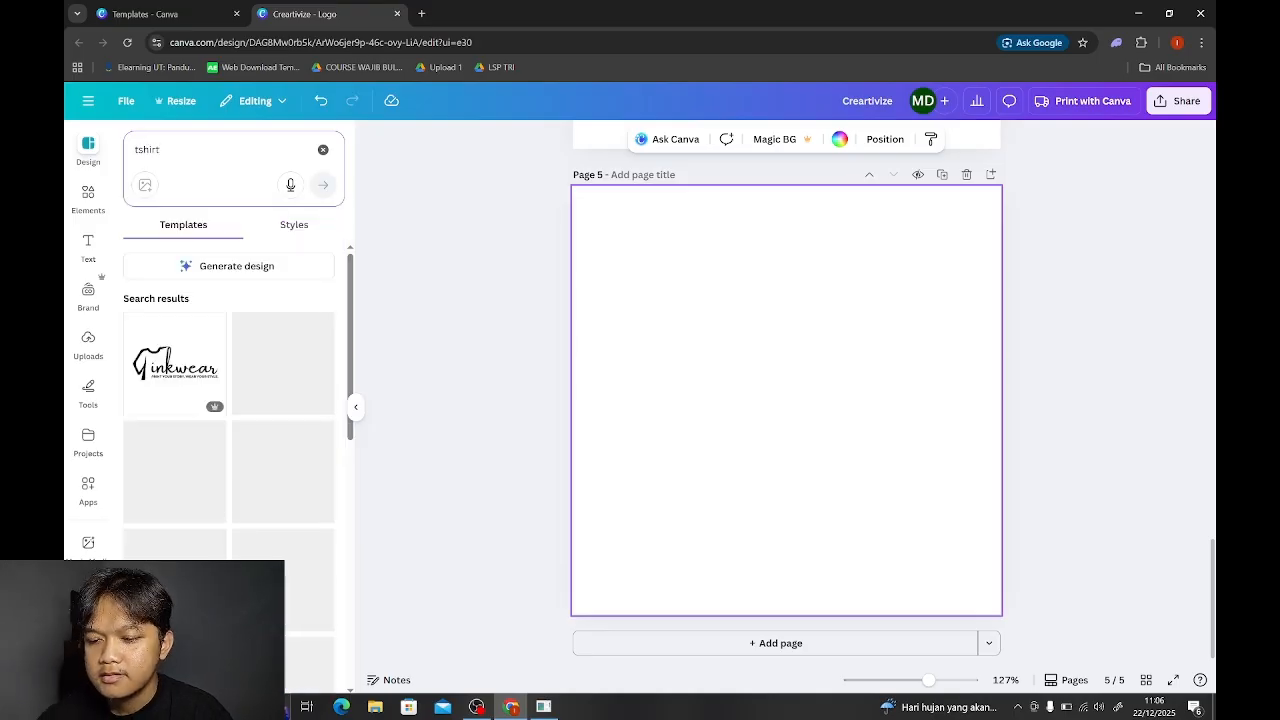
Step: Apply the Orange White and Black Modern Simple Paper Texture T-Shirt Store Logo template to page 5
scroll(236, 461, down, 1)
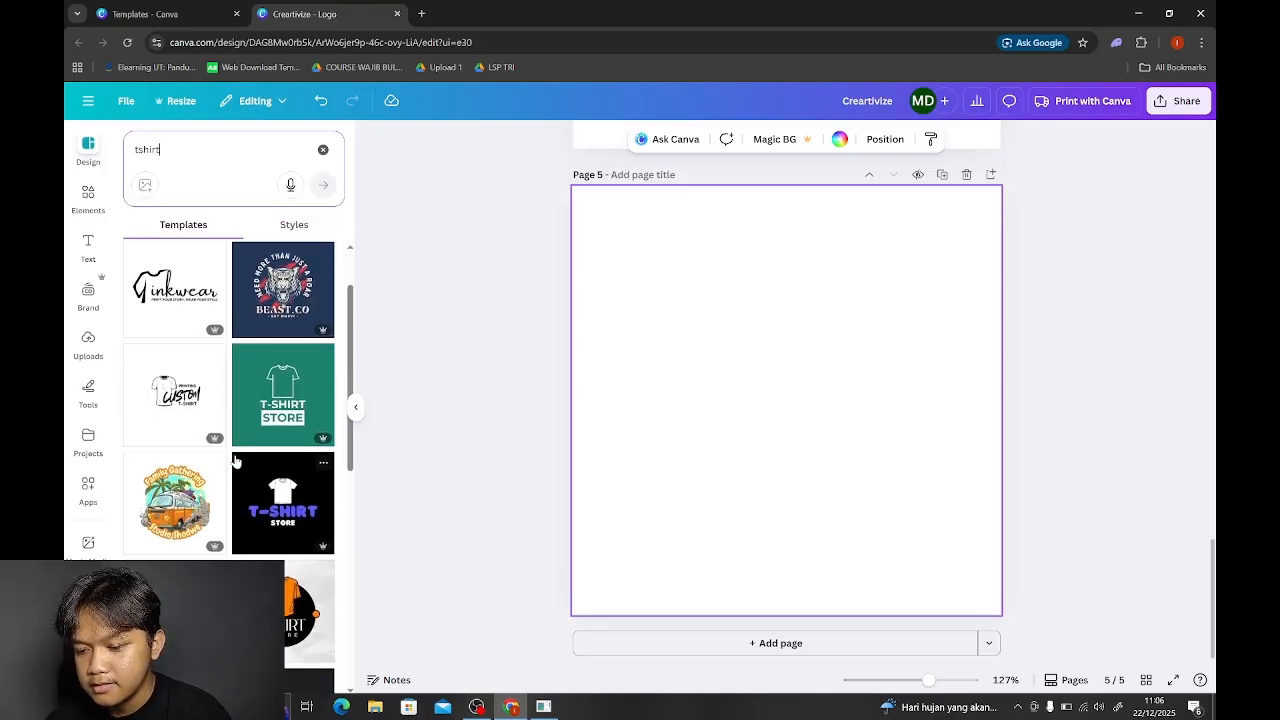
scroll(240, 465, down, 3)
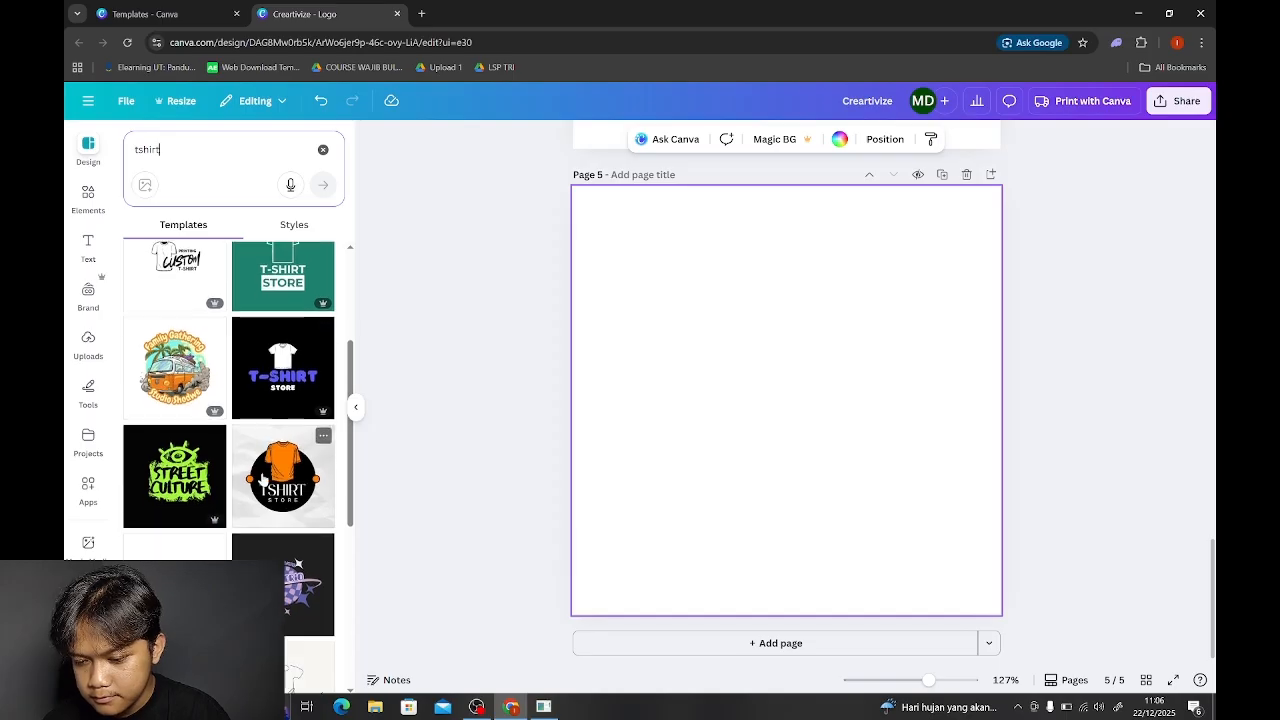
scroll(262, 480, down, 2)
click(276, 440)
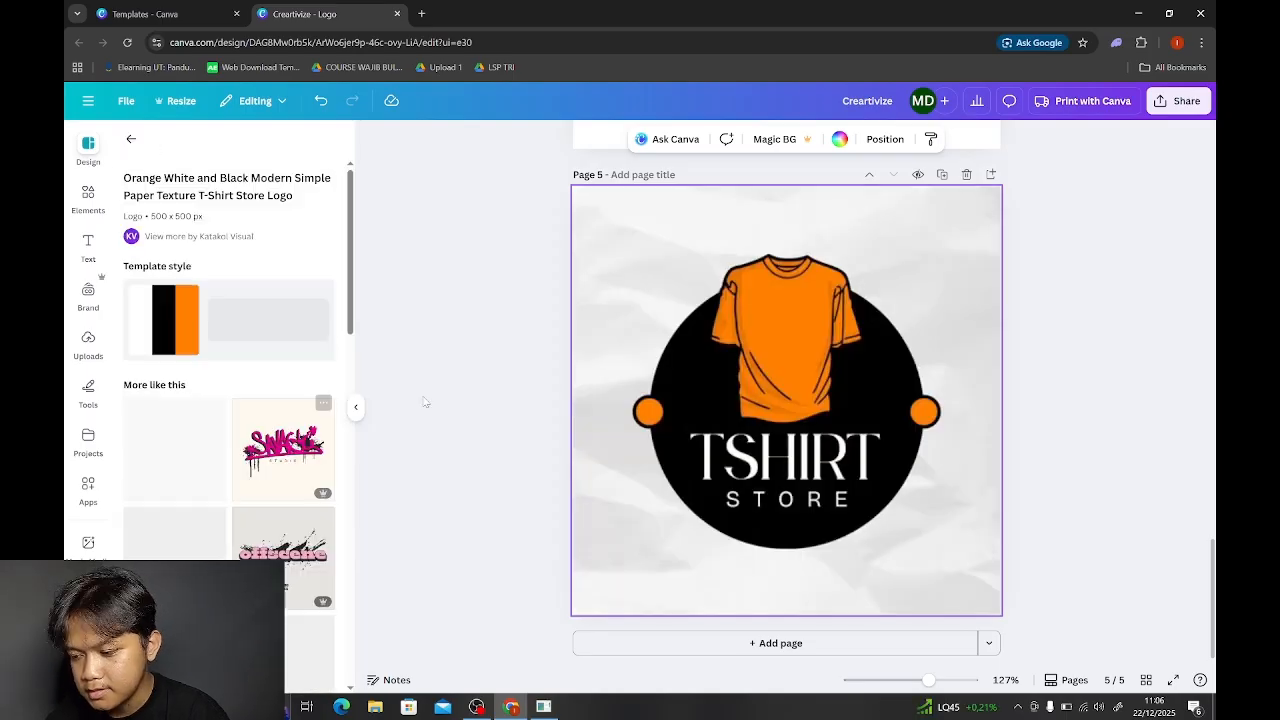
Step: Replace the TSHIRT text in the page 5 logo with "CREARTIVIZE"
click(775, 475)
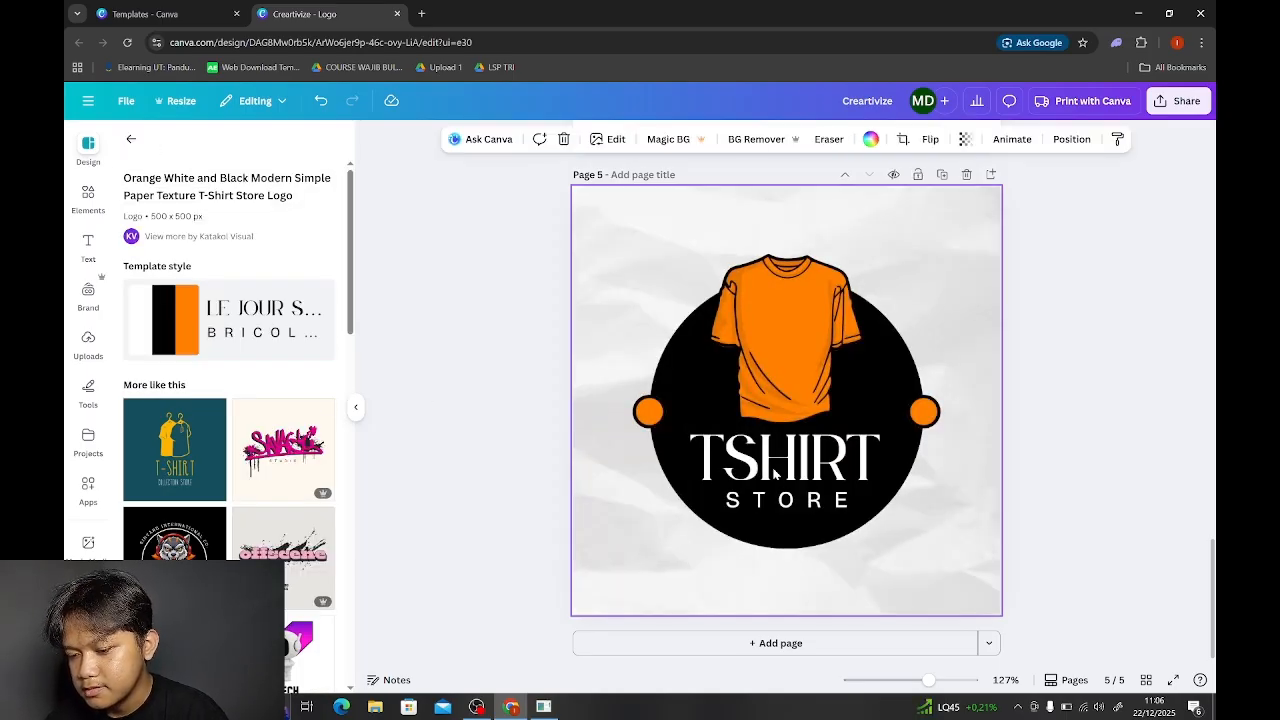
double_click(775, 470)
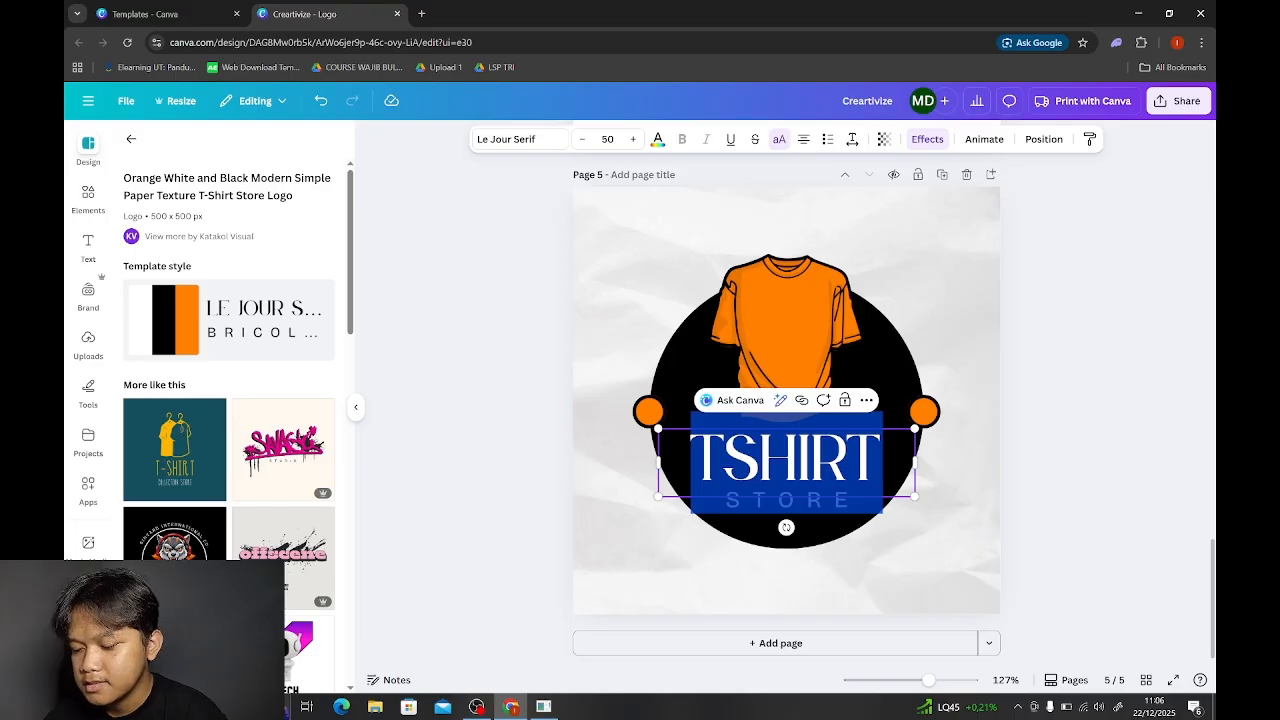
text(CREARTI)
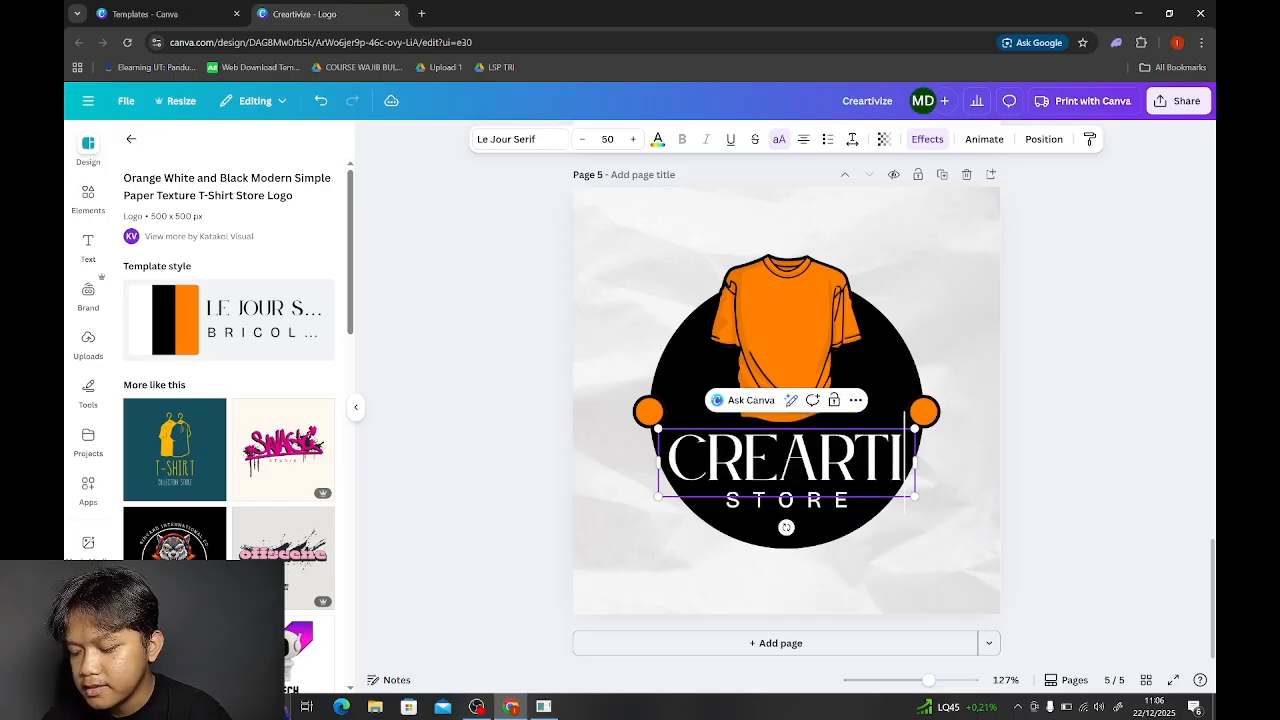
text(VIZE)
key(super+a)
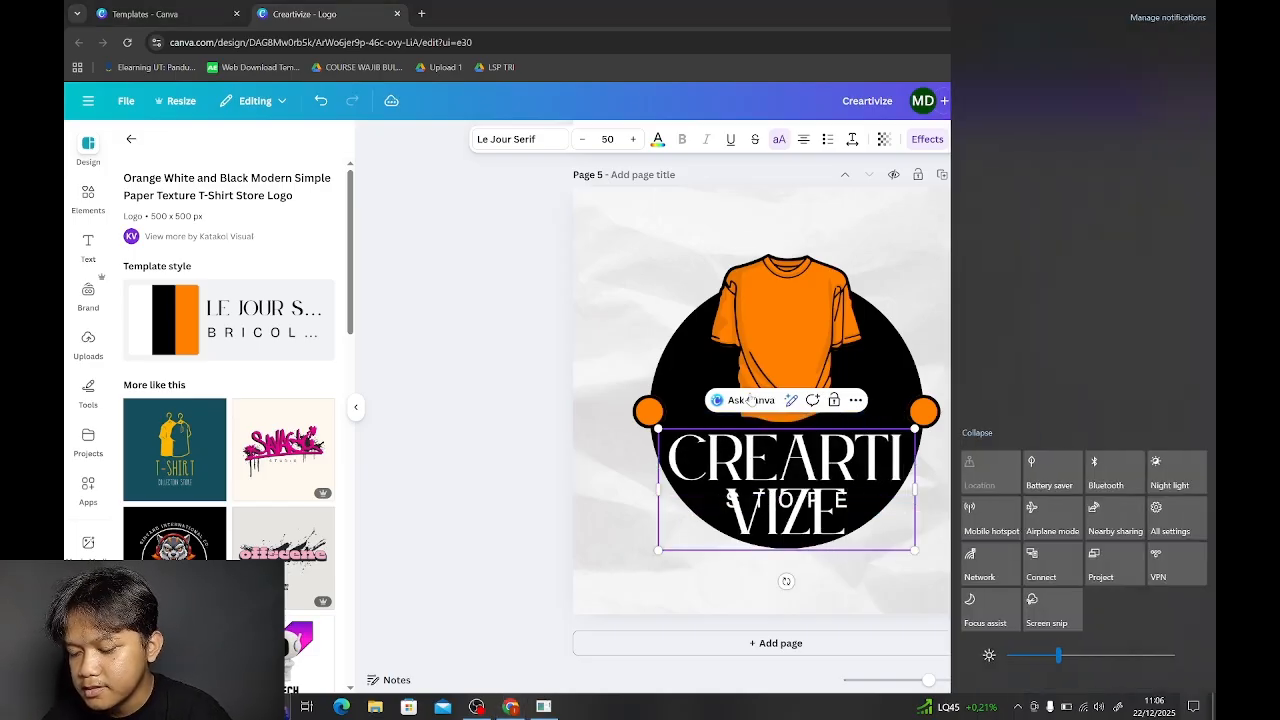
click(517, 431)
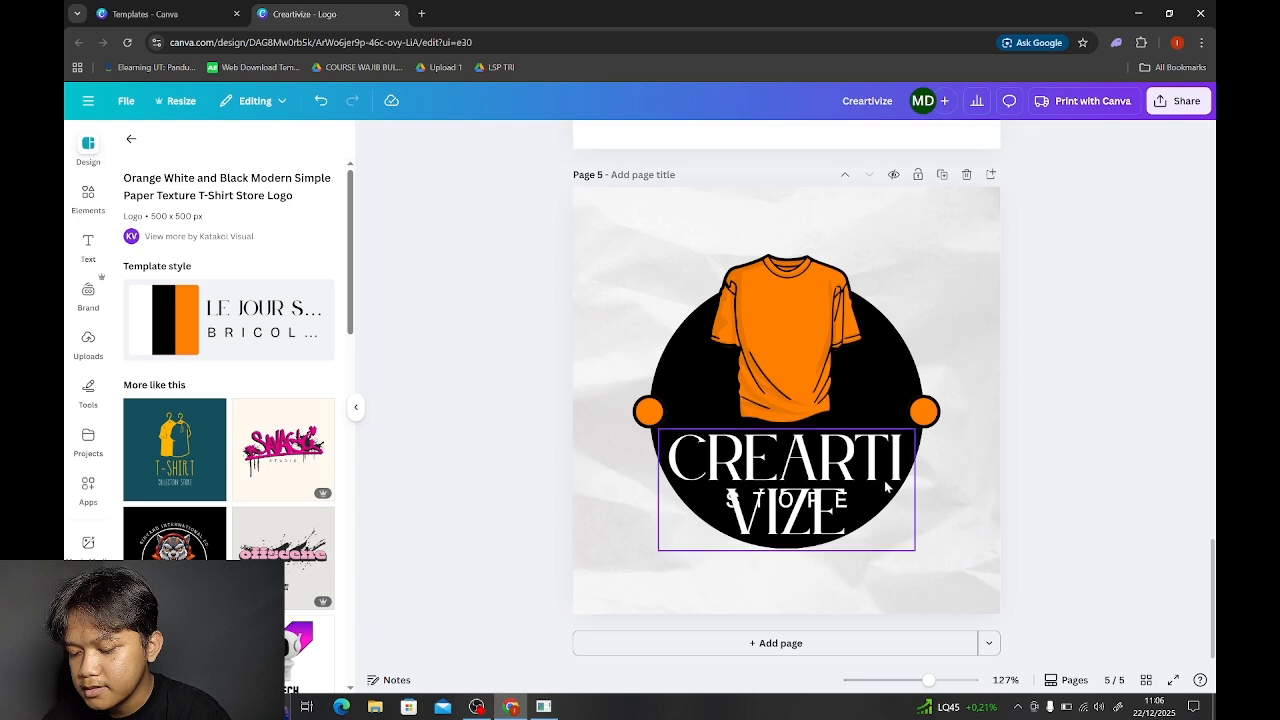
Step: Reduce the CREARTIVIZE text on page 5 to font size 32 and move it slightly down towards STORE
key(ctrl+a)
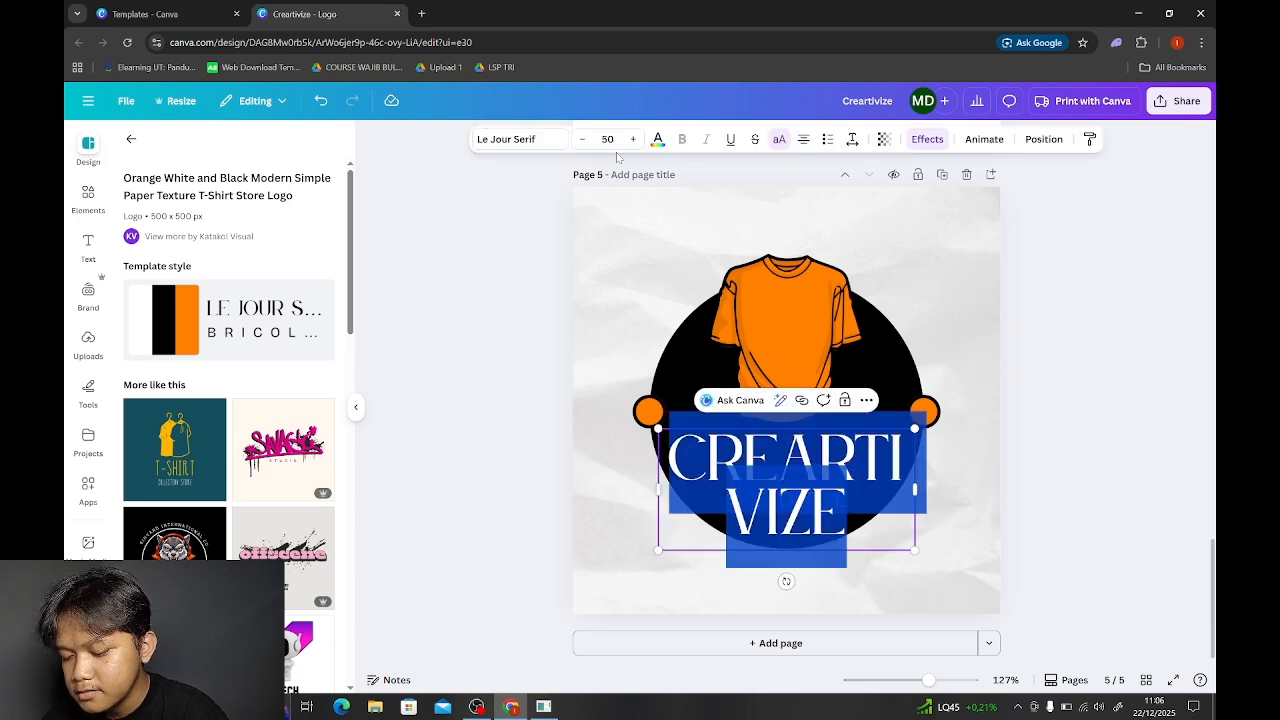
click(581, 139)
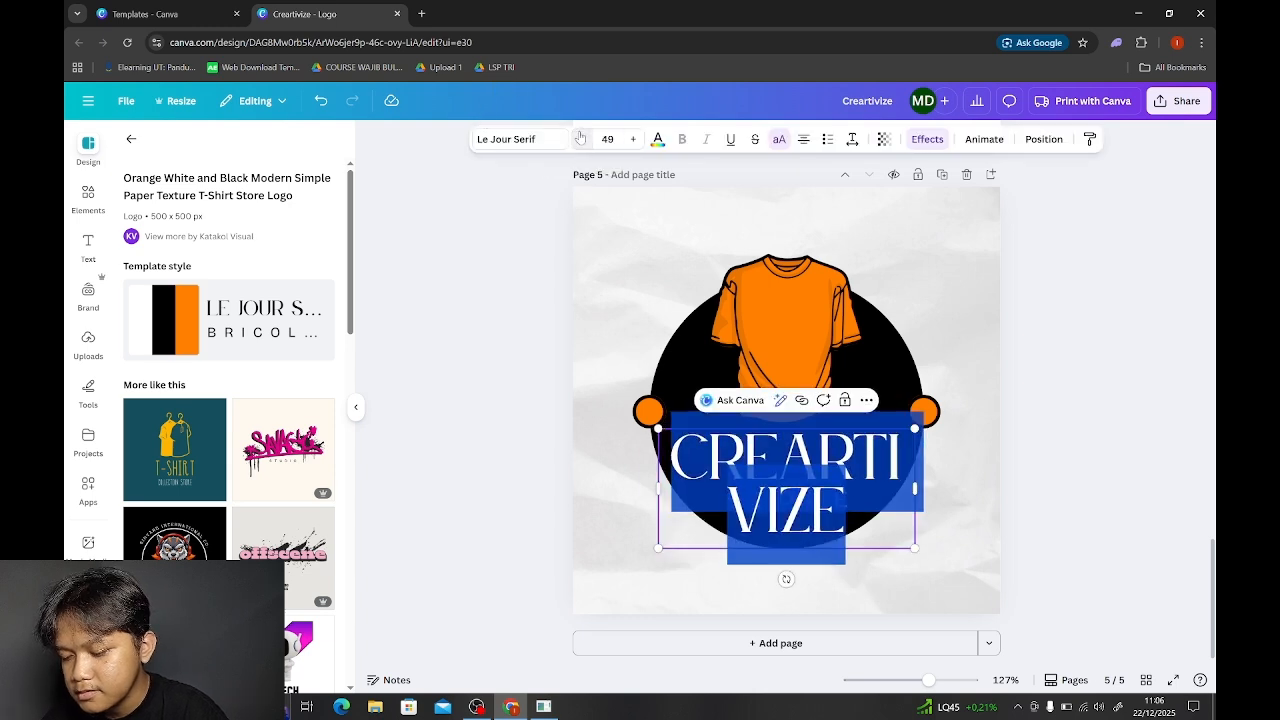
click(581, 139)
click(581, 139)
click(581, 139)
click(581, 139)
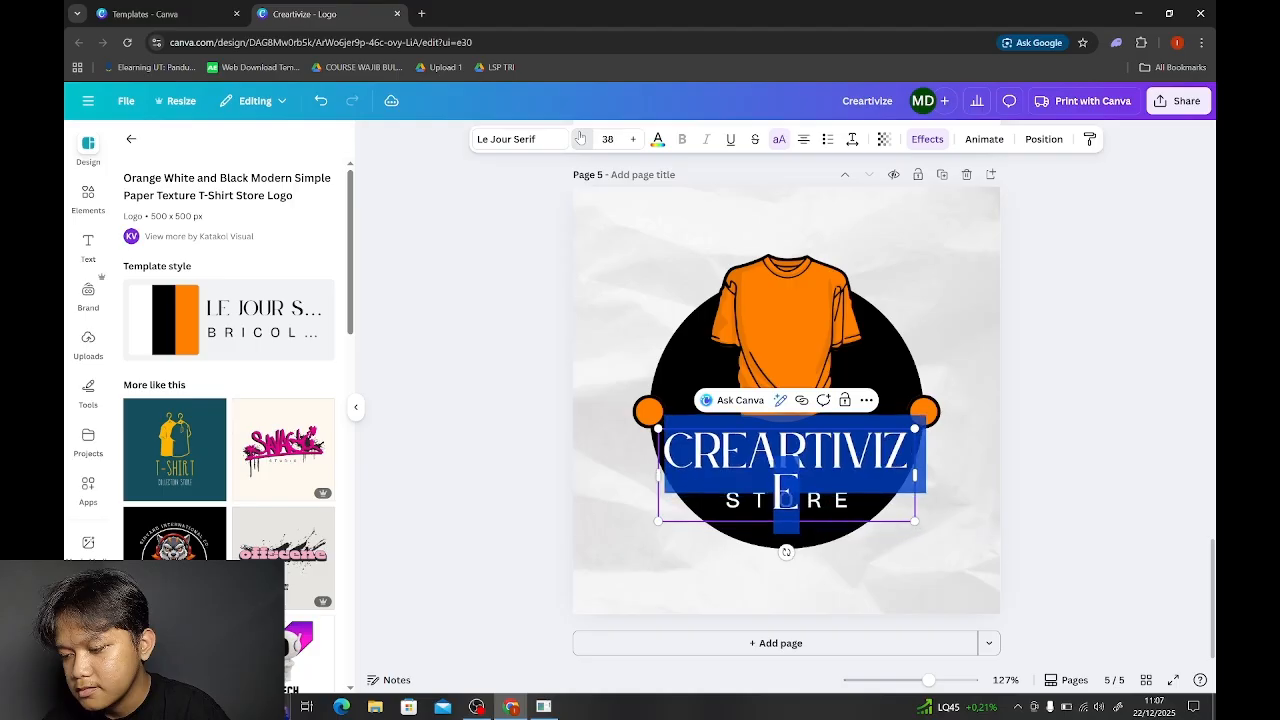
click(581, 139)
click(581, 139)
click(581, 139)
click(581, 139)
click(581, 139)
click(581, 139)
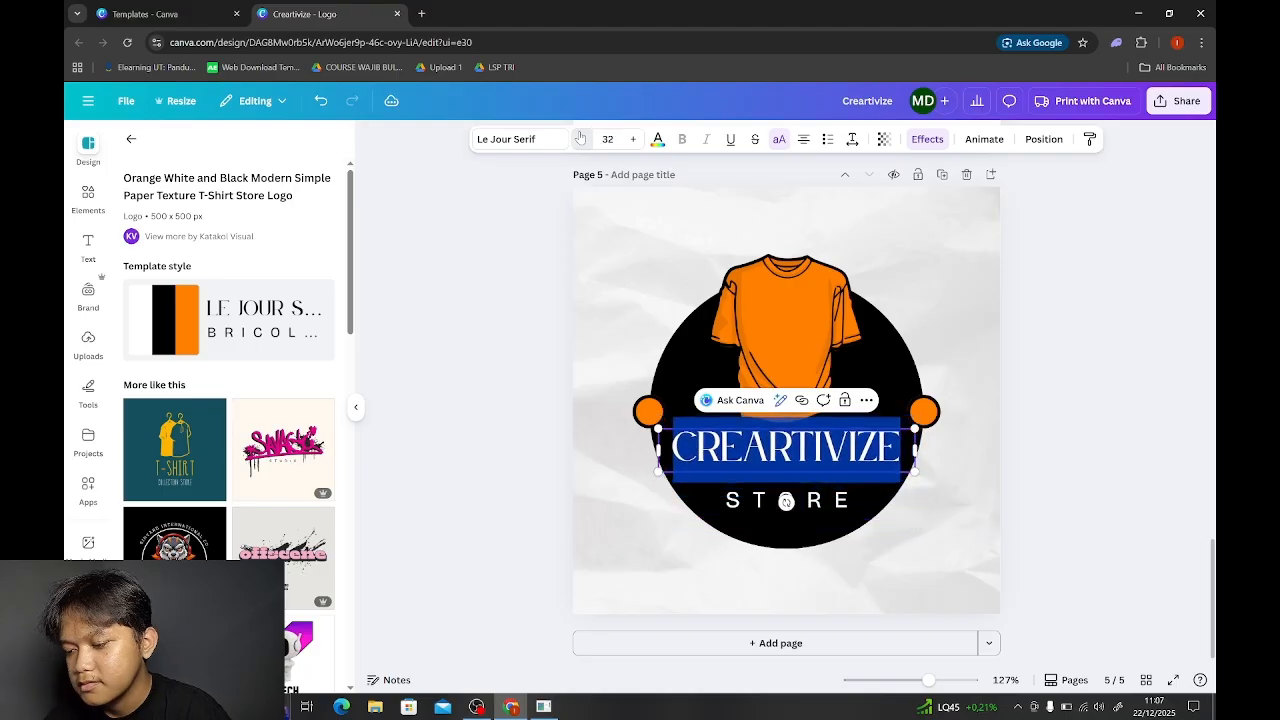
click(503, 331)
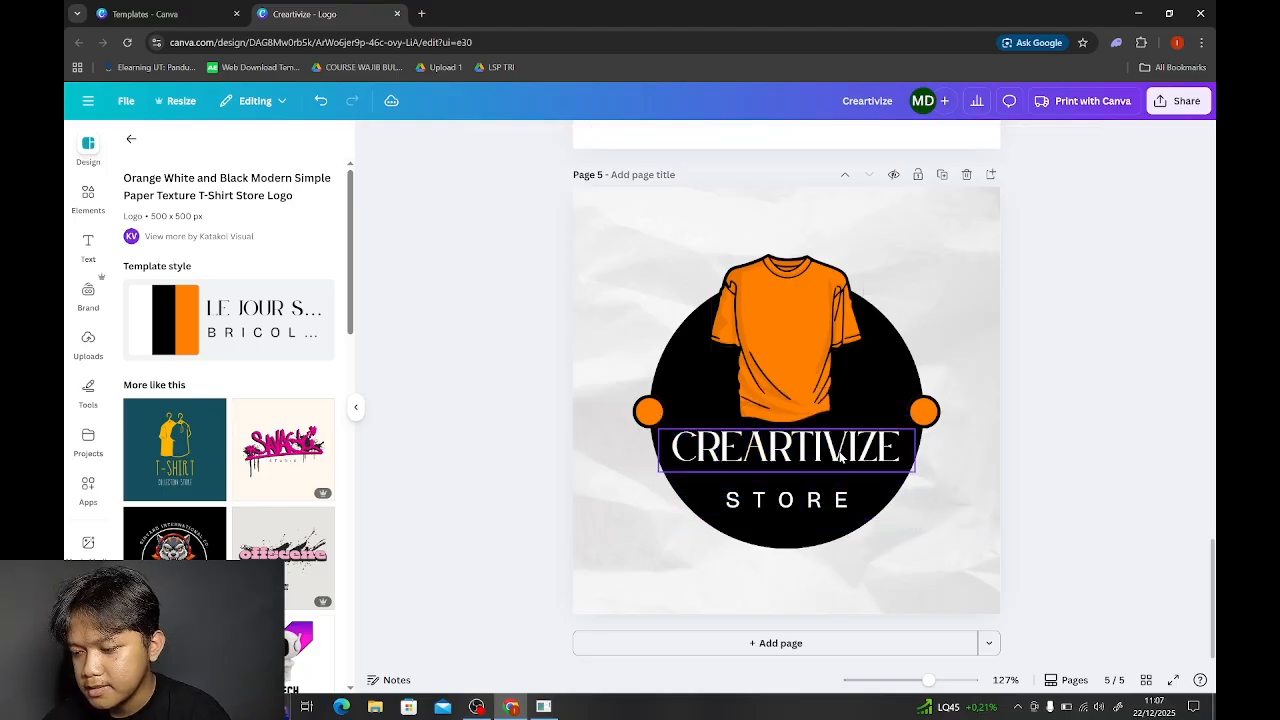
drag(840, 456, 840, 461)
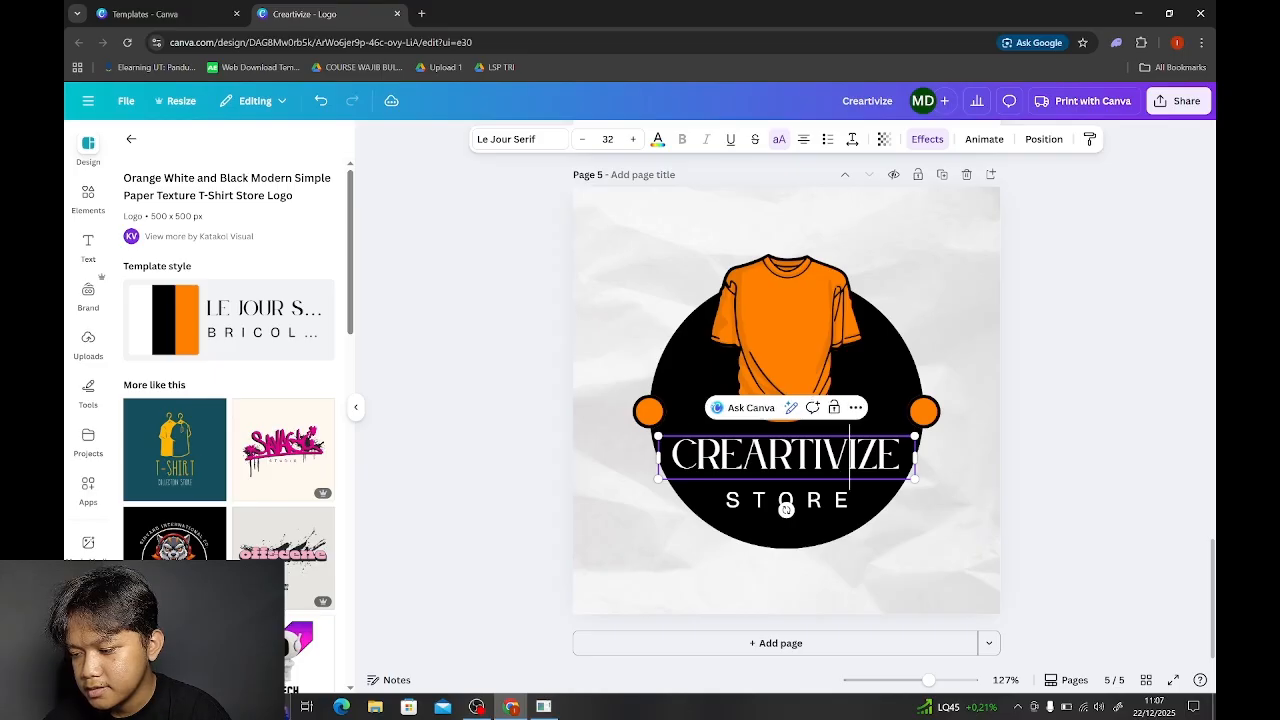
click(421, 377)
Step: Delete the paper texture background from page 5 and nudge the CREARTIVIZE text slightly lower
click(702, 230)
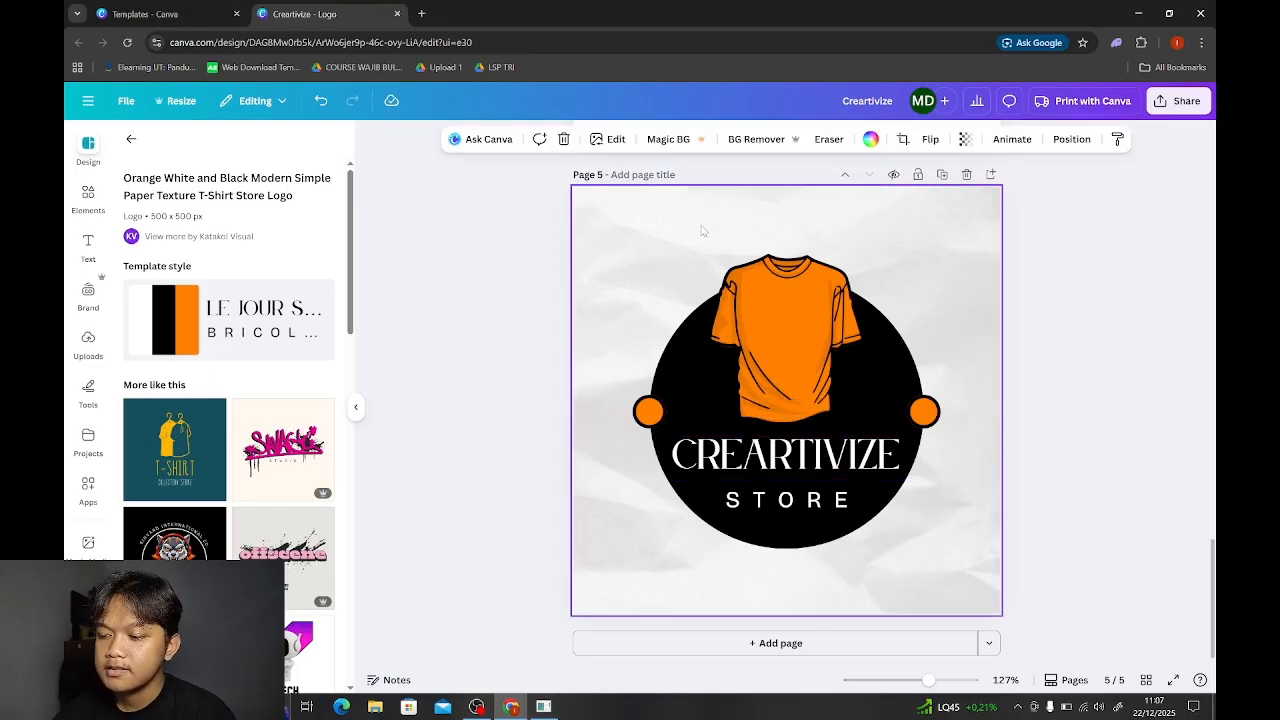
key(Delete)
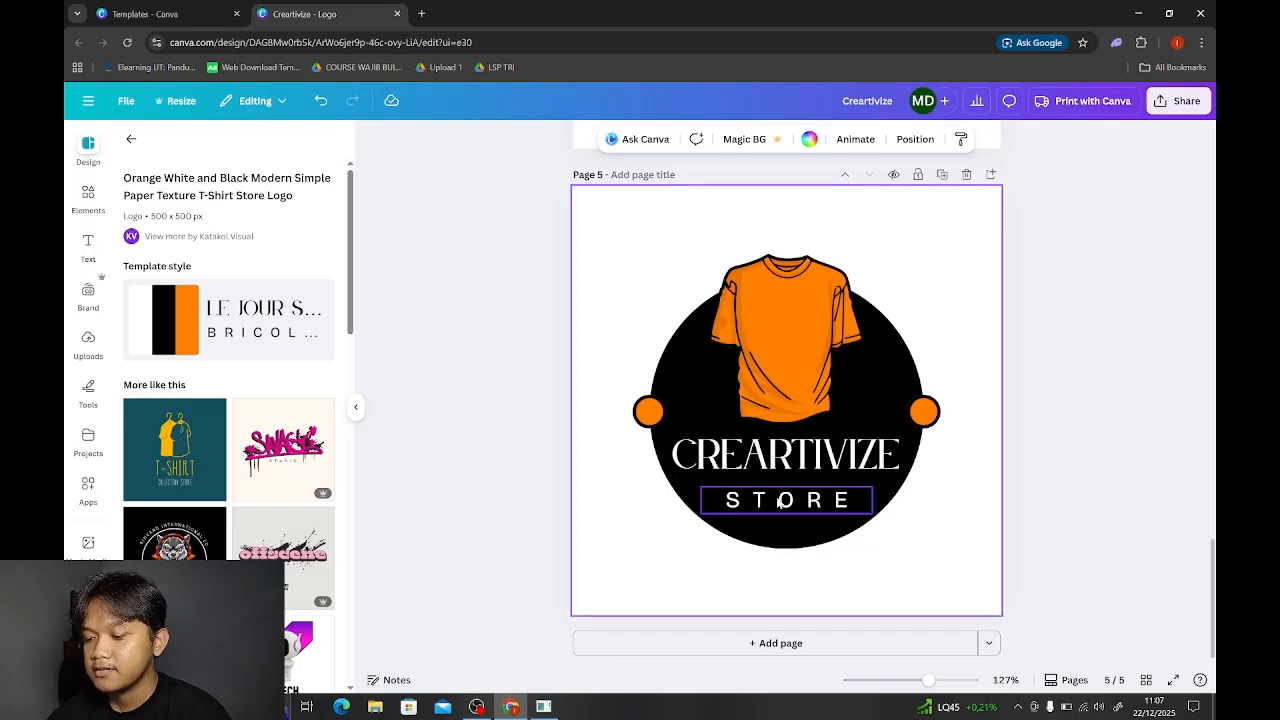
click(798, 446)
drag(798, 446, 797, 447)
click(1091, 289)
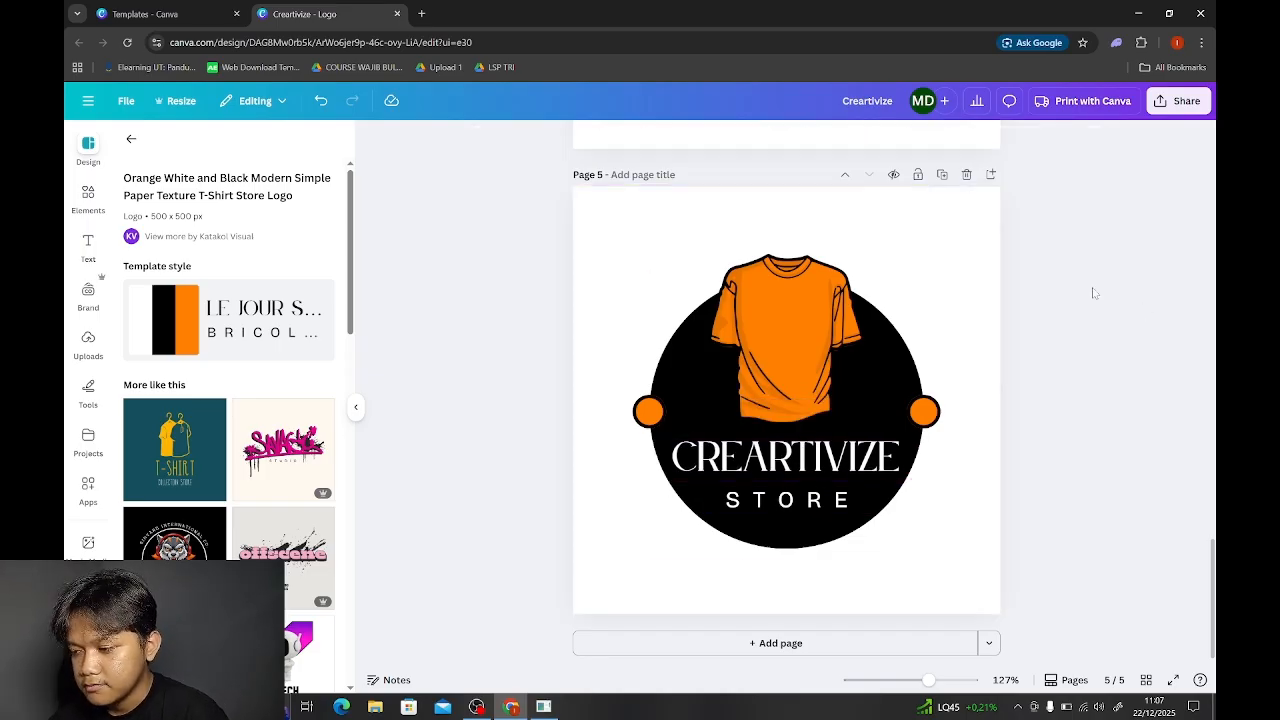
Step: Add a sixth page and apply the Black and Orange Bright Tshirt Printing Shop Business Logo template from the tshirt results
click(991, 175)
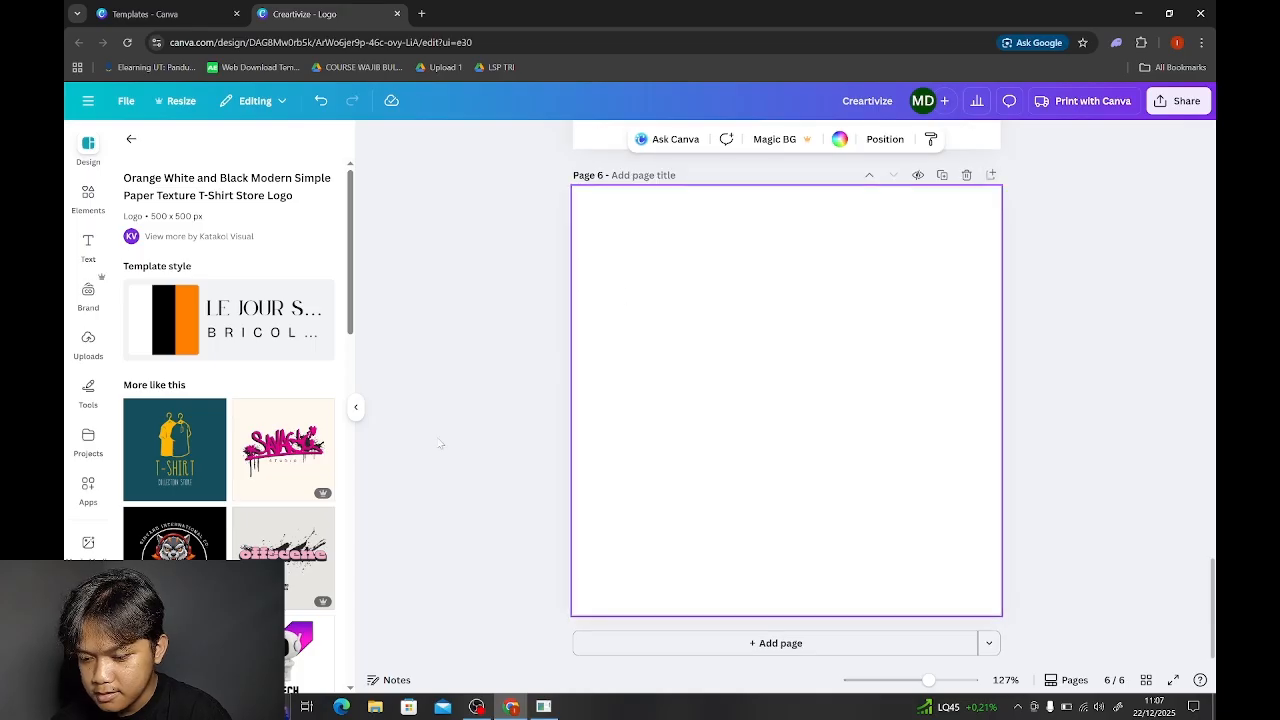
scroll(253, 527, down, 2)
scroll(253, 527, up, 2)
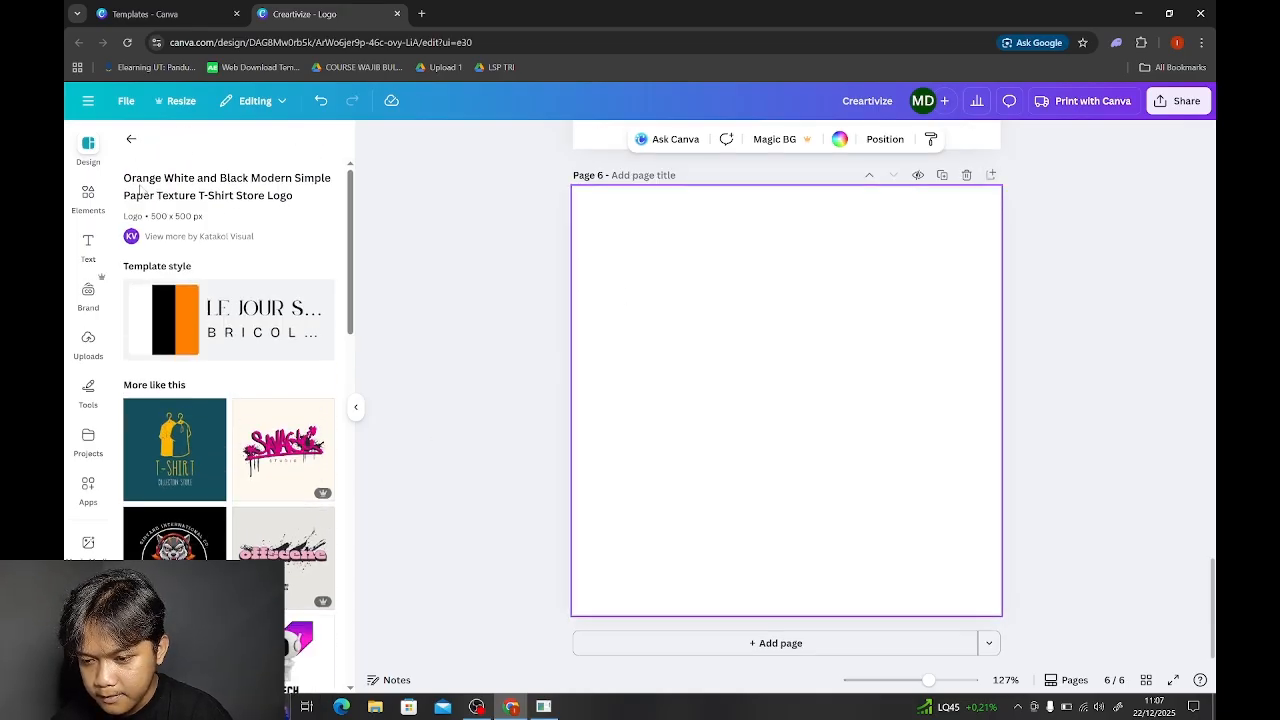
click(129, 137)
scroll(175, 400, down, 3)
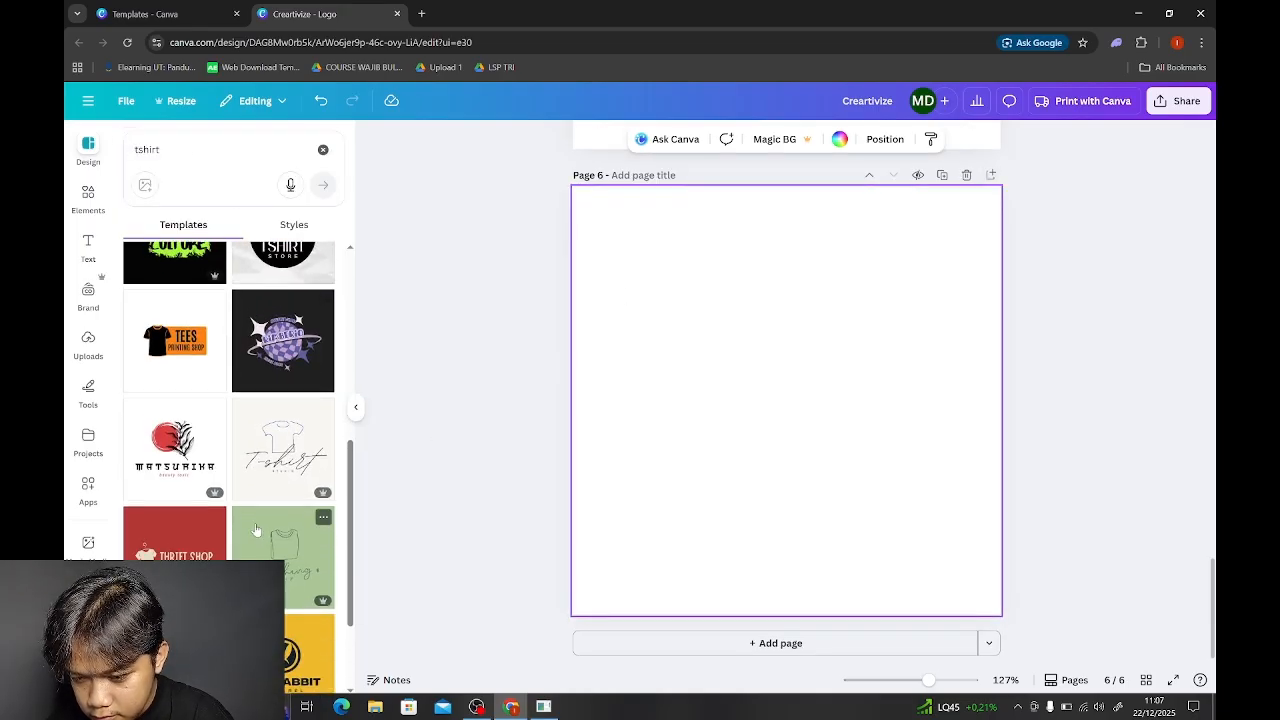
click(161, 351)
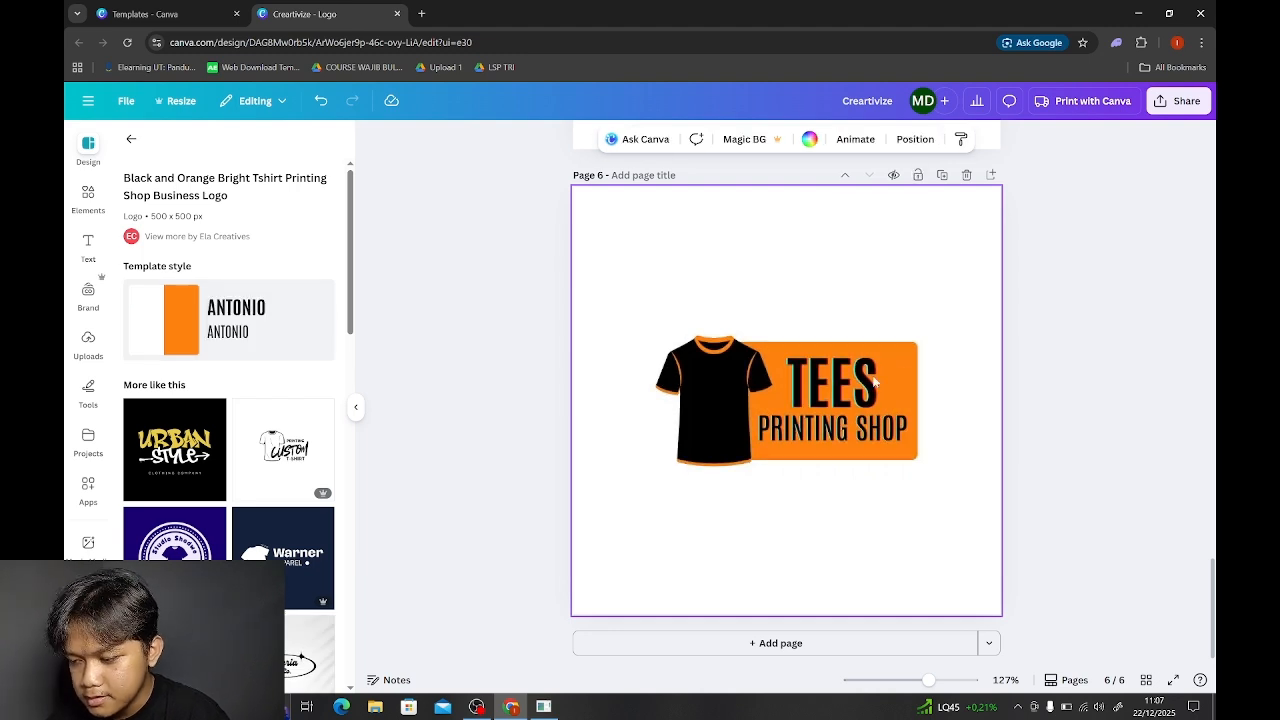
Step: Replace the TEES text in the page 6 logo with "CREARTIVIZE"
click(836, 374)
double_click(836, 374)
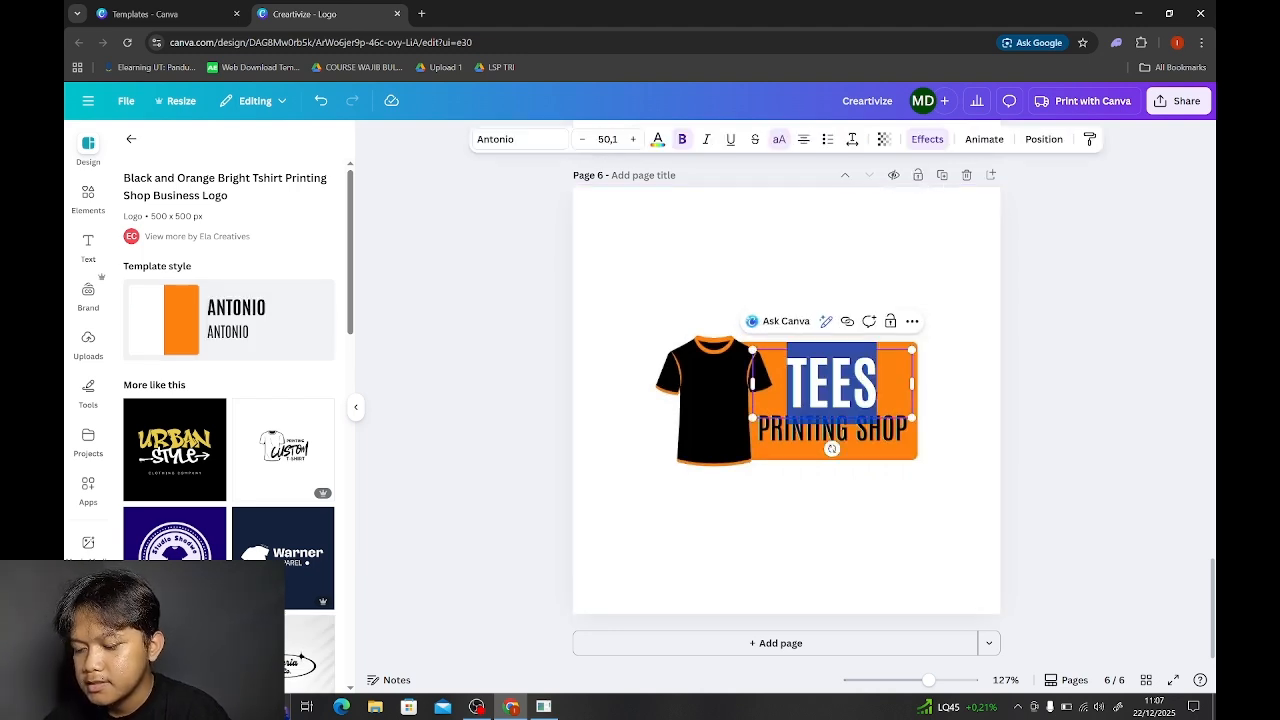
text(CREART)
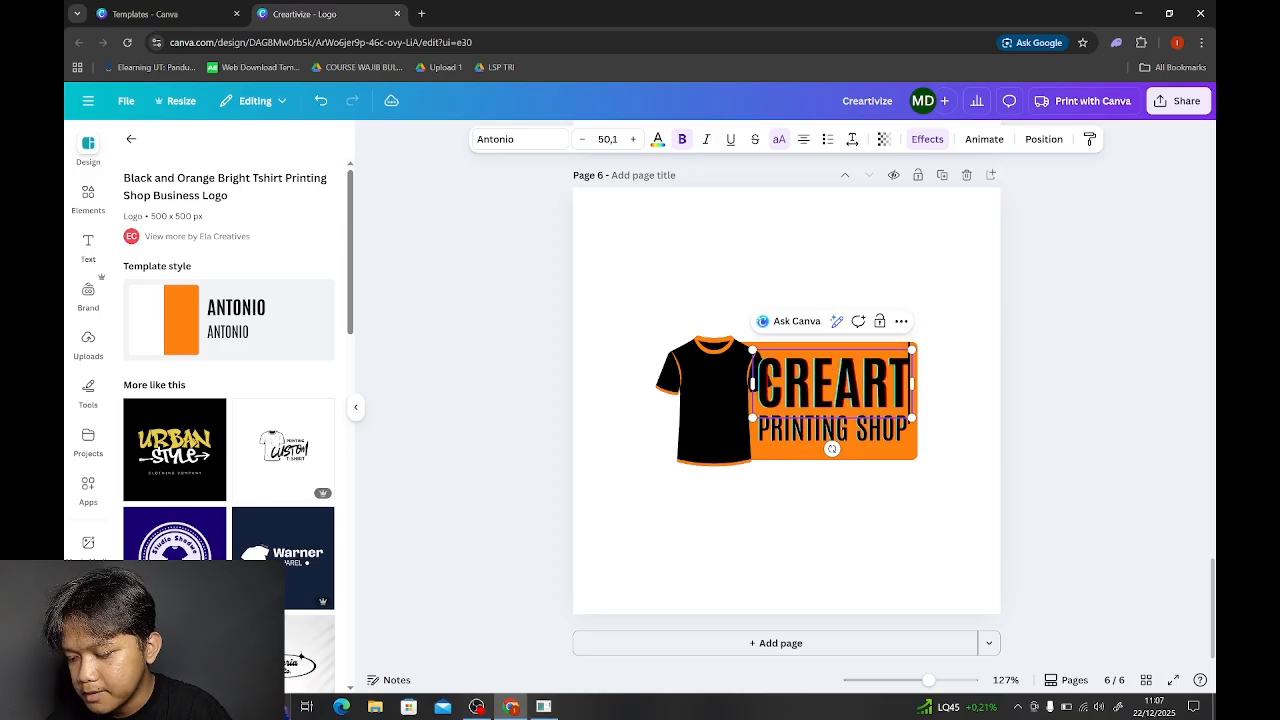
key(Return)
text(IV)
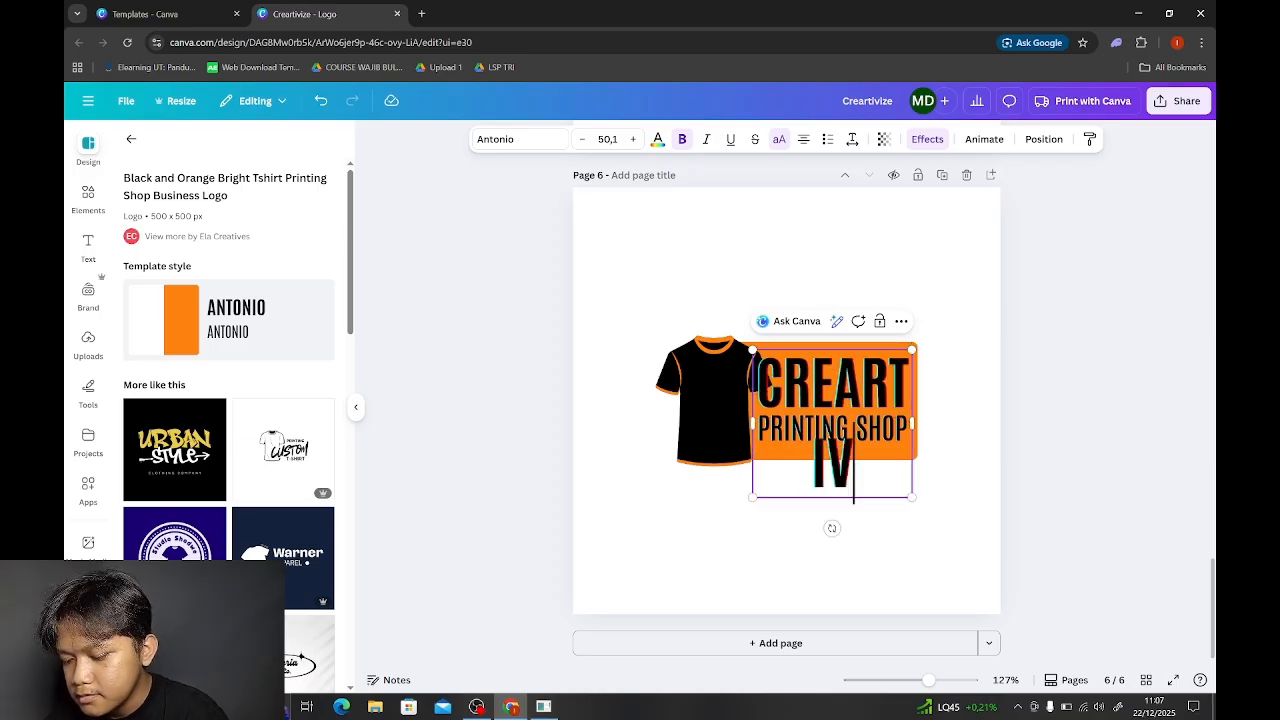
text(IZE)
key(super+a)
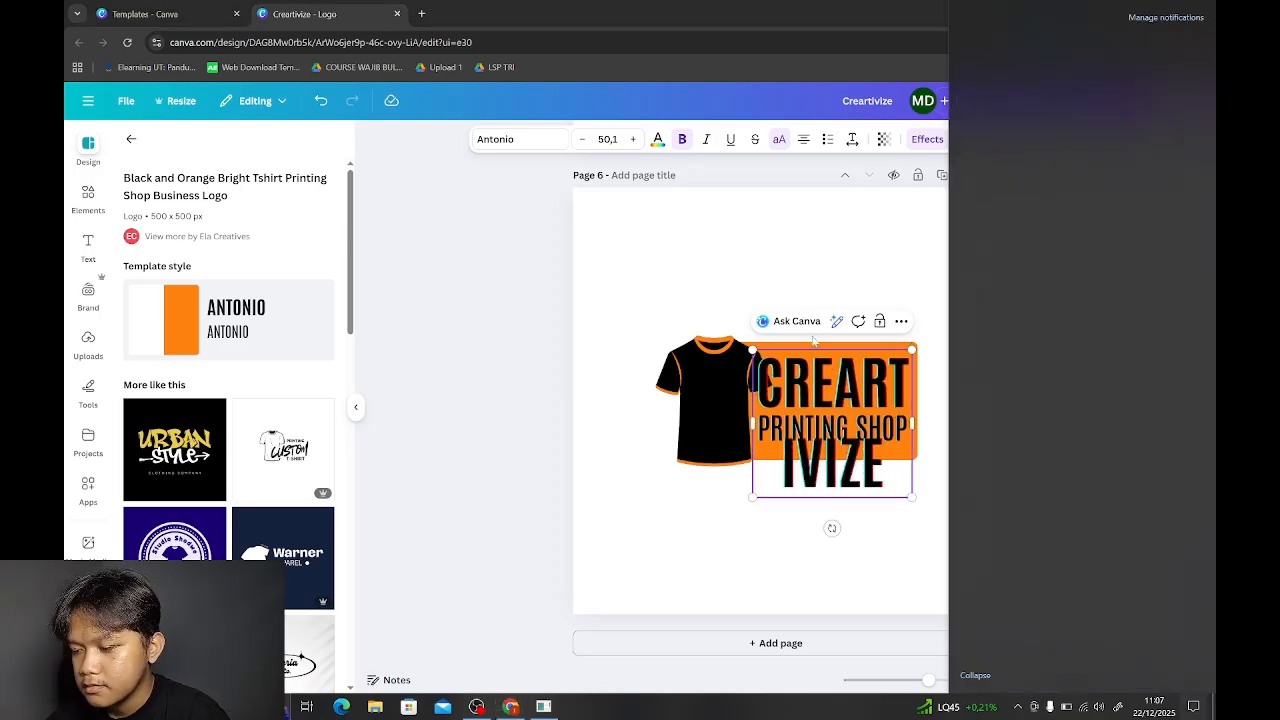
key(Escape)
Step: Try font sizes 40, 20 and 30 on the CREARTIVIZE text of page 6
key(ctrl+a)
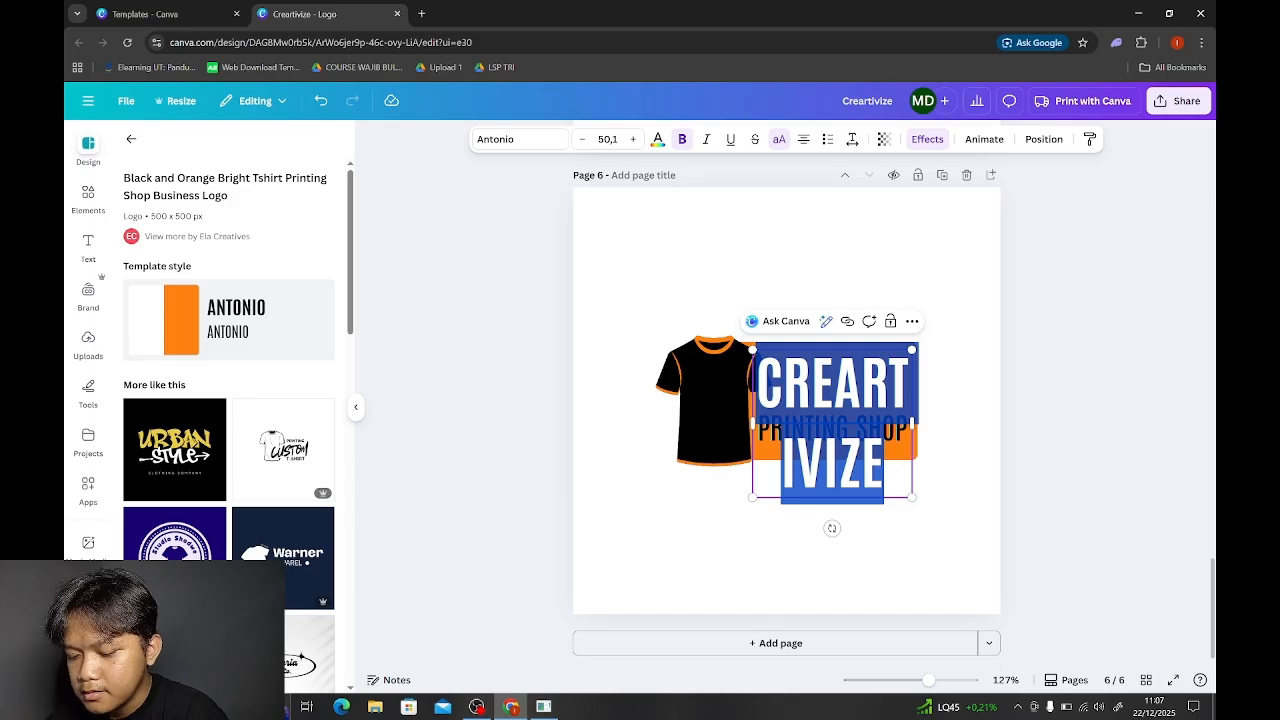
click(607, 139)
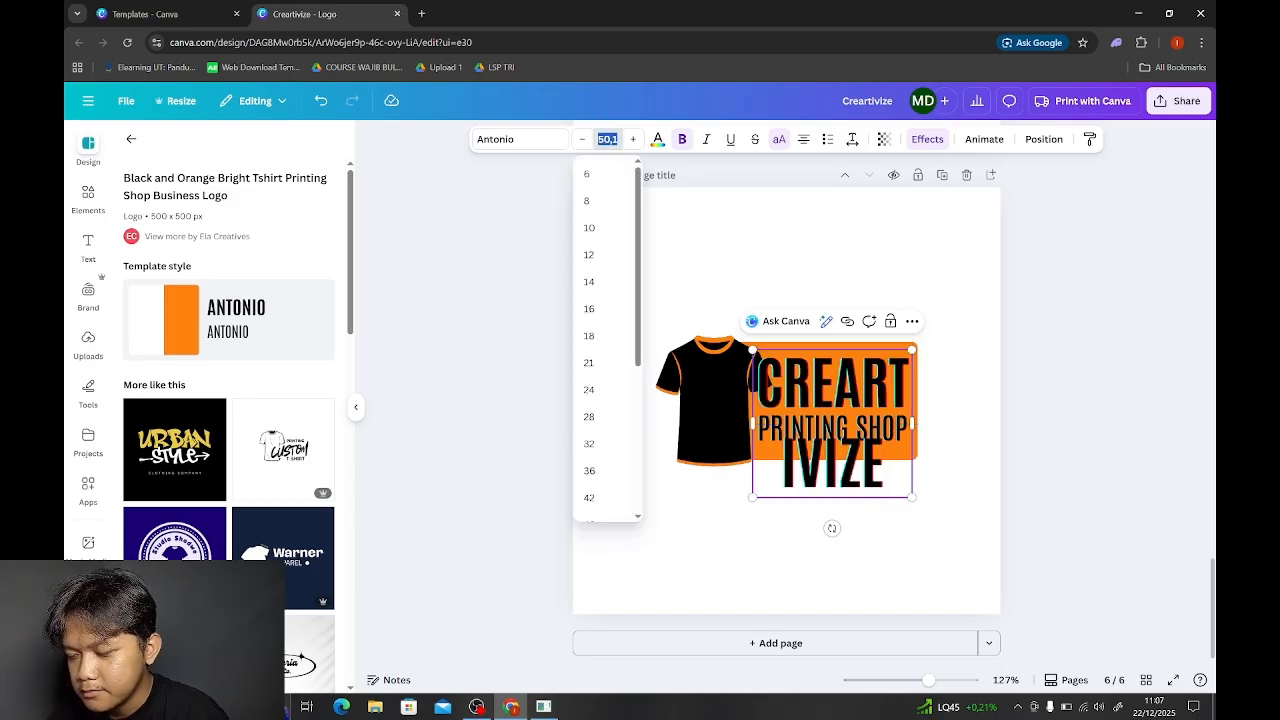
text(40)
key(Return)
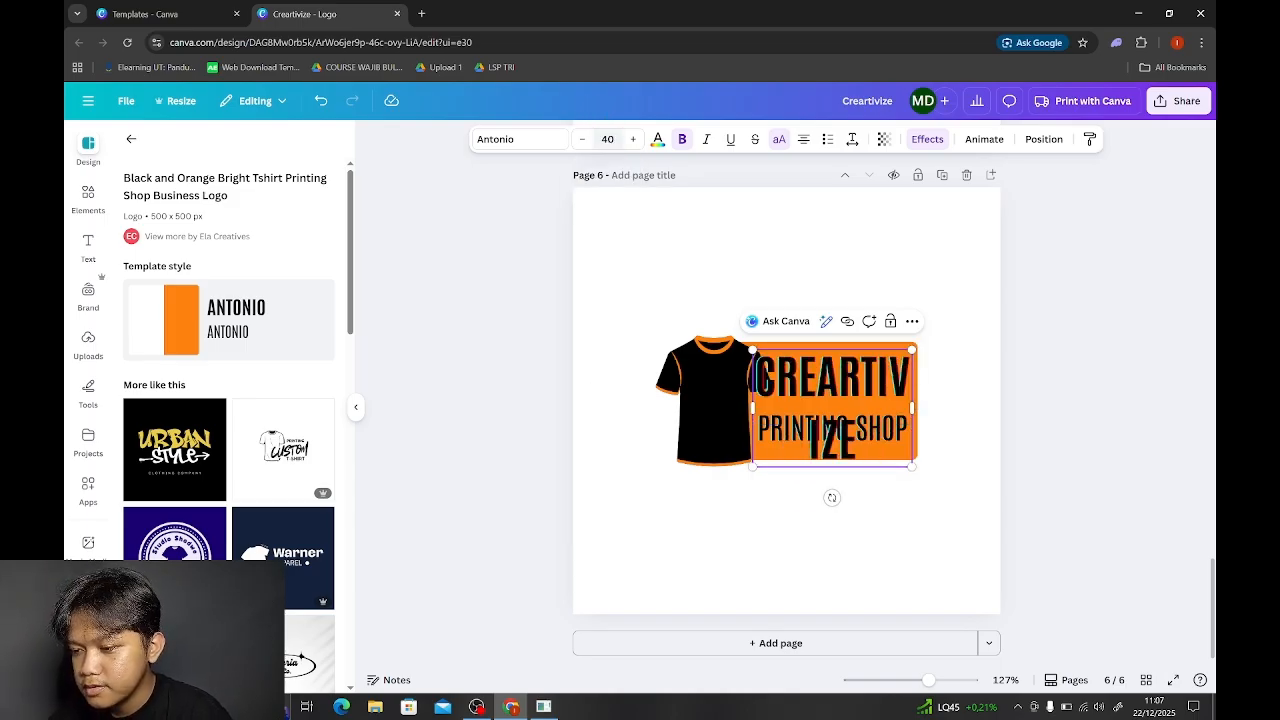
click(607, 139)
text(20)
key(Return)
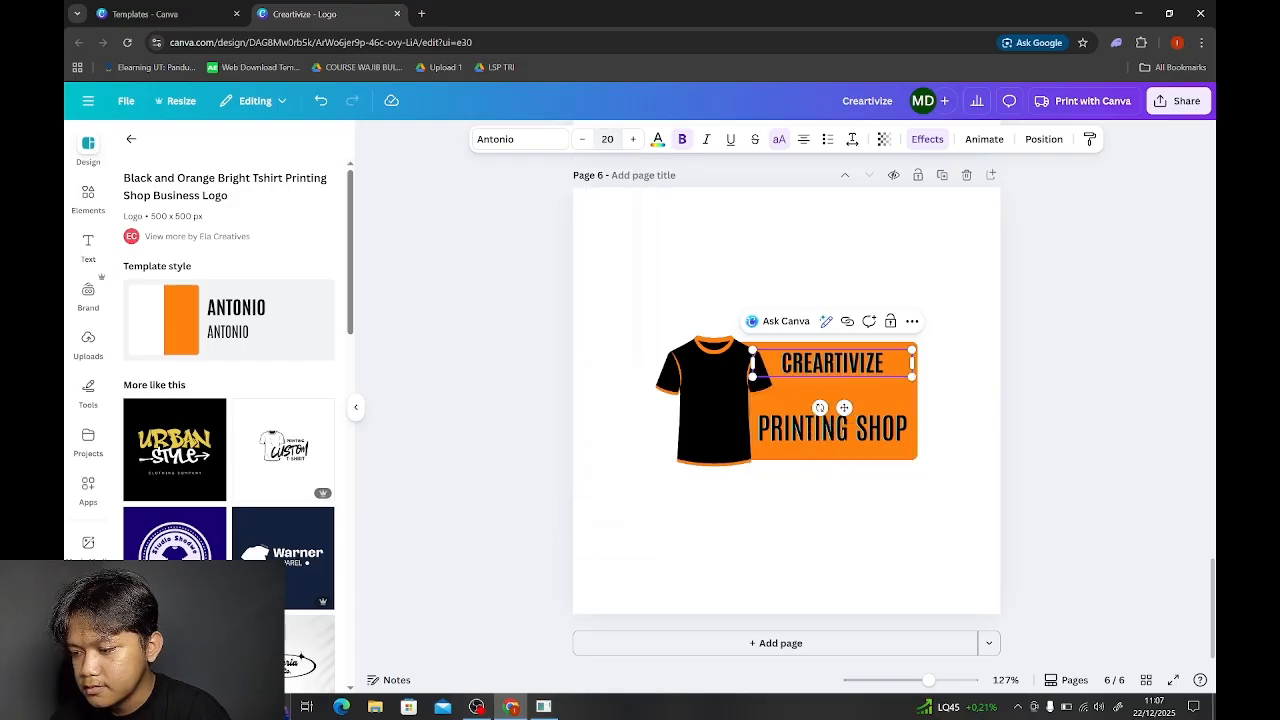
click(607, 139)
text(30)
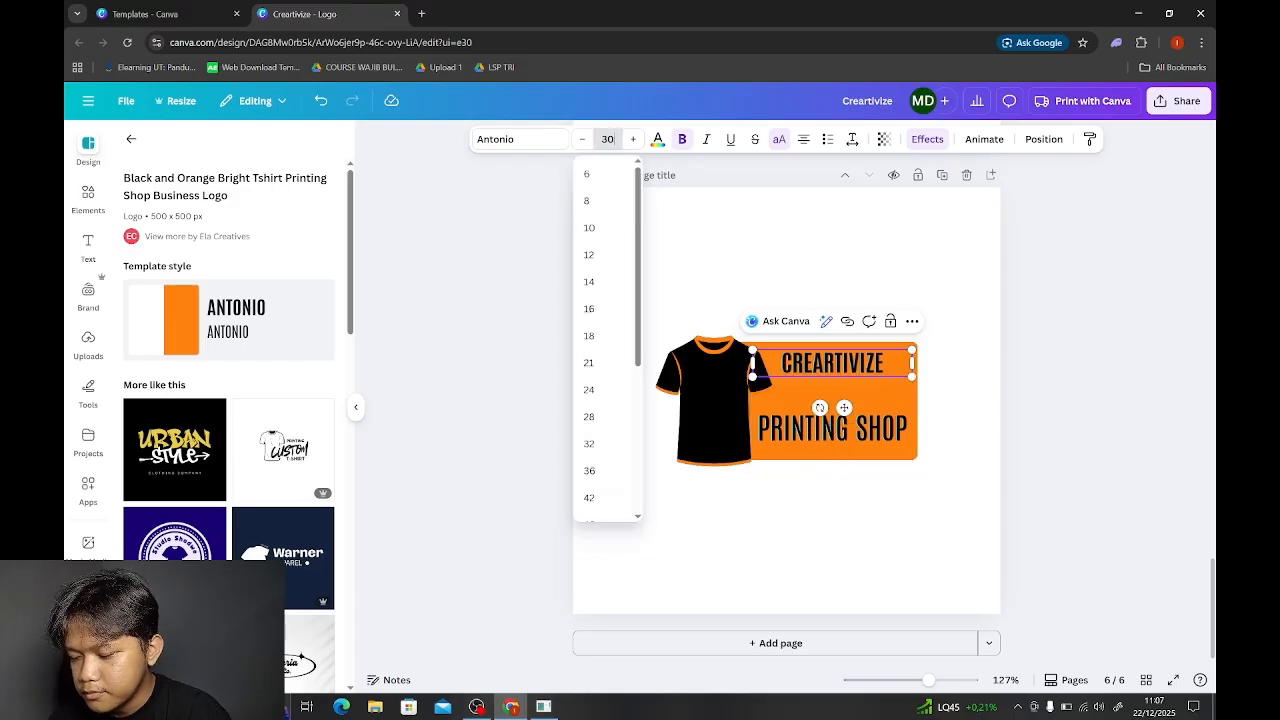
key(Return)
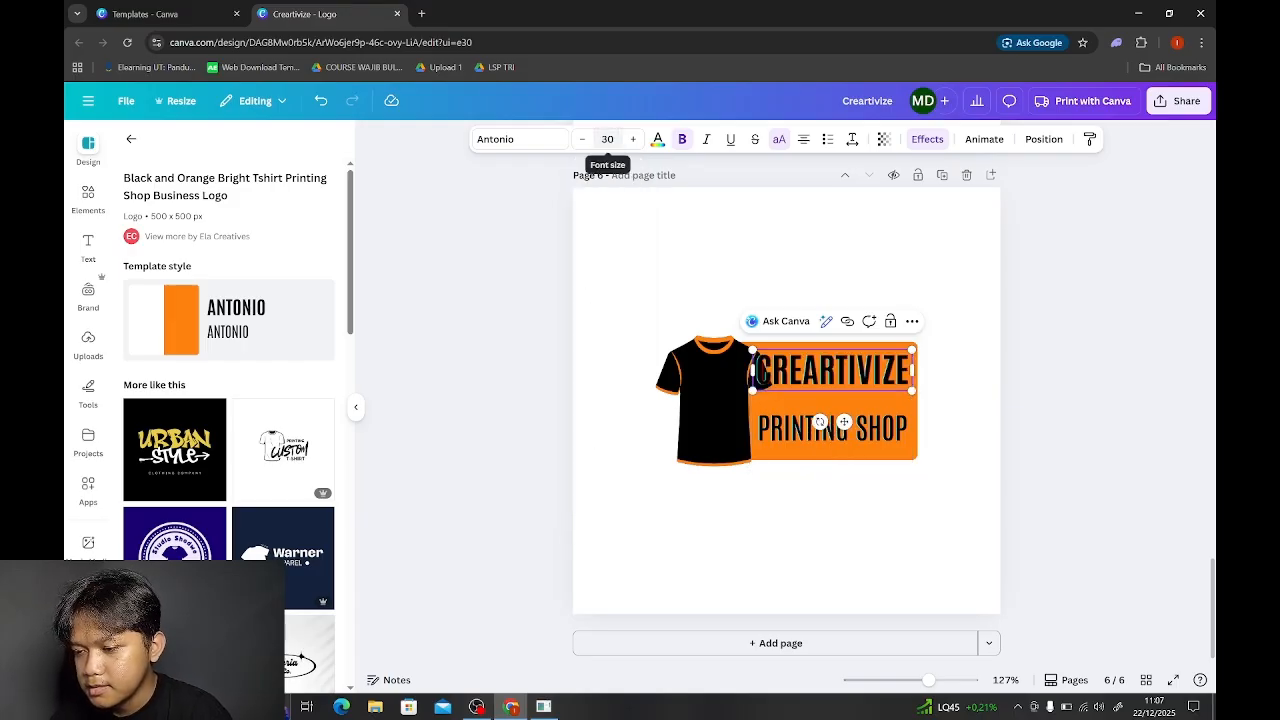
Step: Set the font size of the CREARTIVIZE text on page 6 to 27
click(607, 139)
text(27)
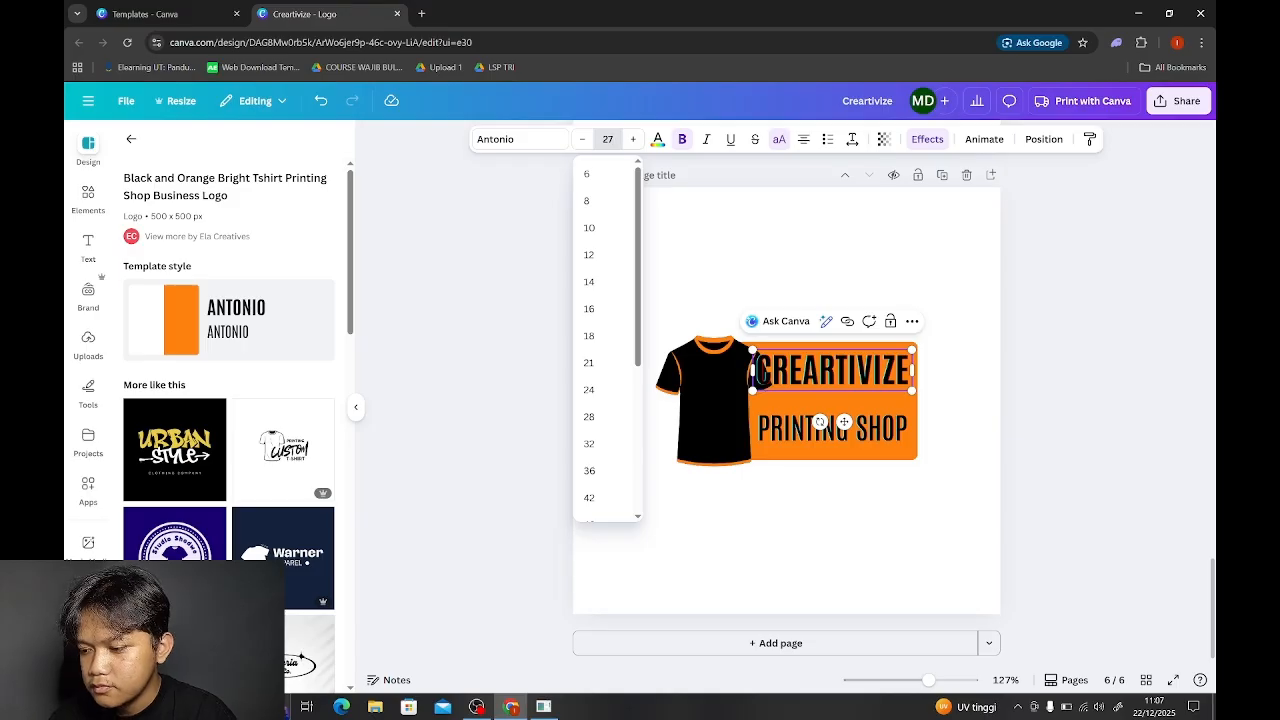
key(Return)
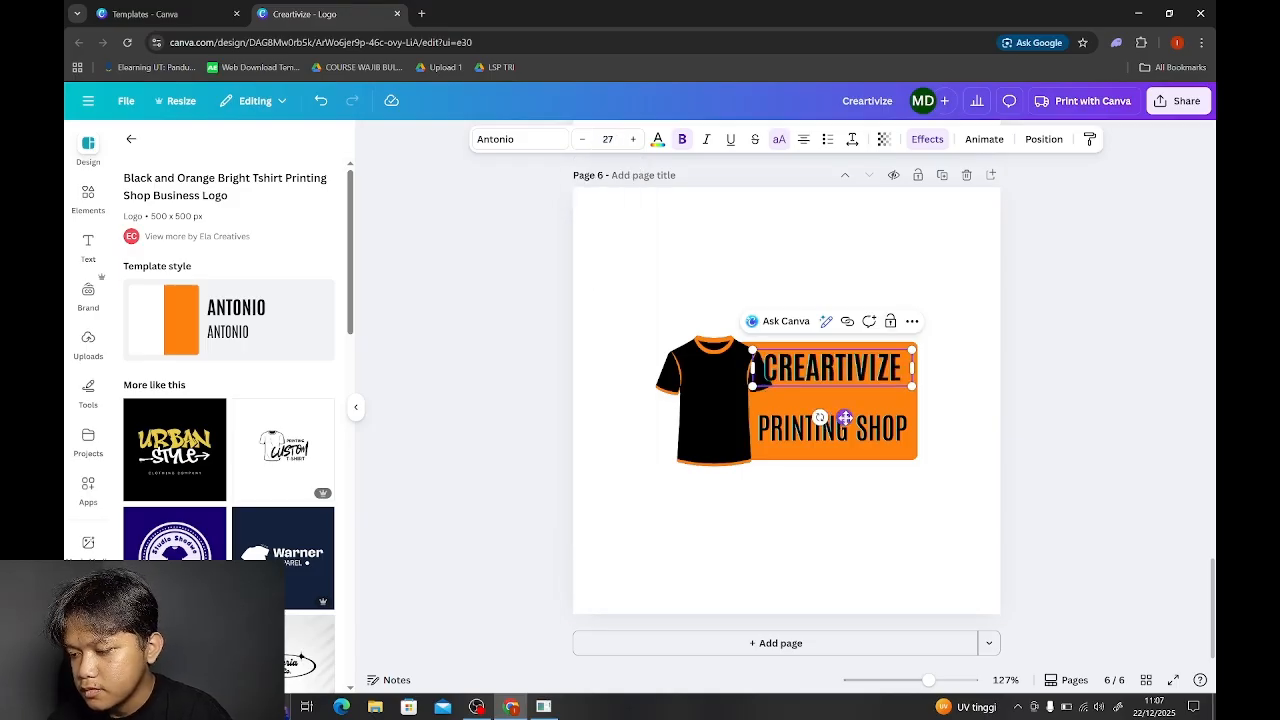
Step: Bring the CREARTIVIZE and PRINTING SHOP lines closer together on the orange rectangle and shorten the rectangle from its lower edge to fit
mouse_move(844, 424)
mouse_down()
mouse_move(847, 441)
mouse_move(858, 418)
mouse_move(832, 414)
mouse_up()
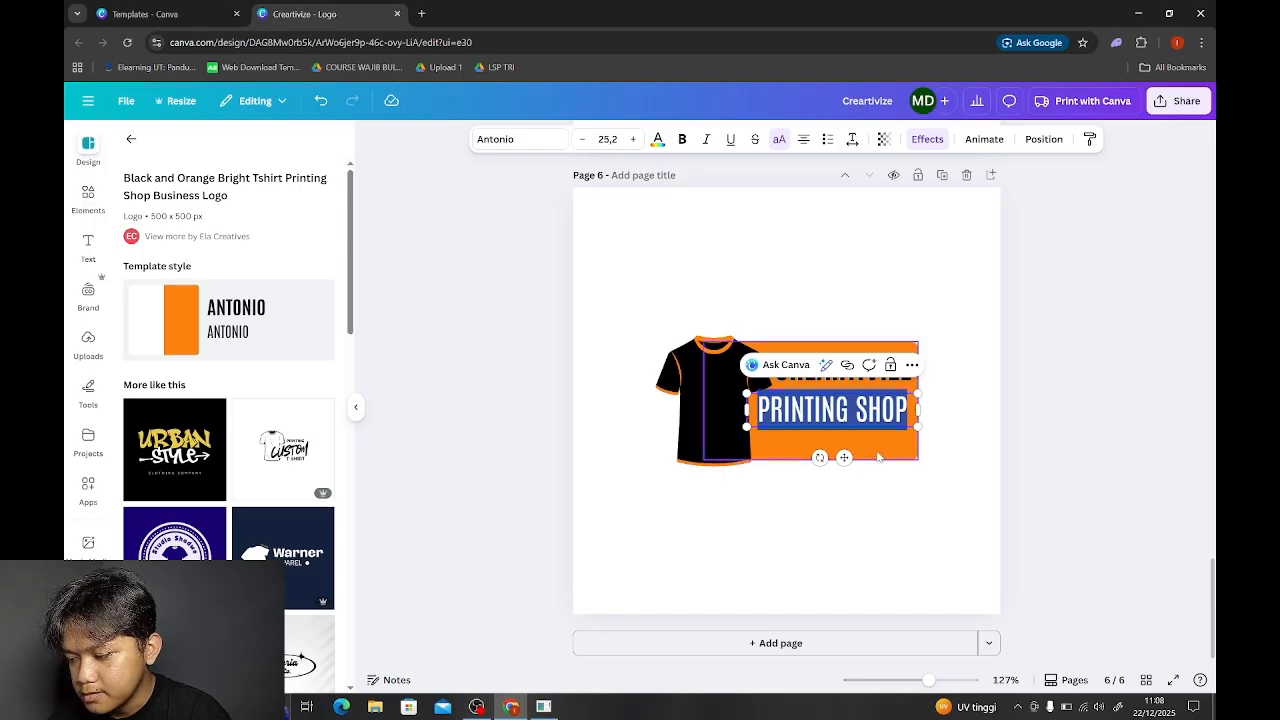
click(840, 452)
drag(813, 460, 813, 435)
click(1146, 411)
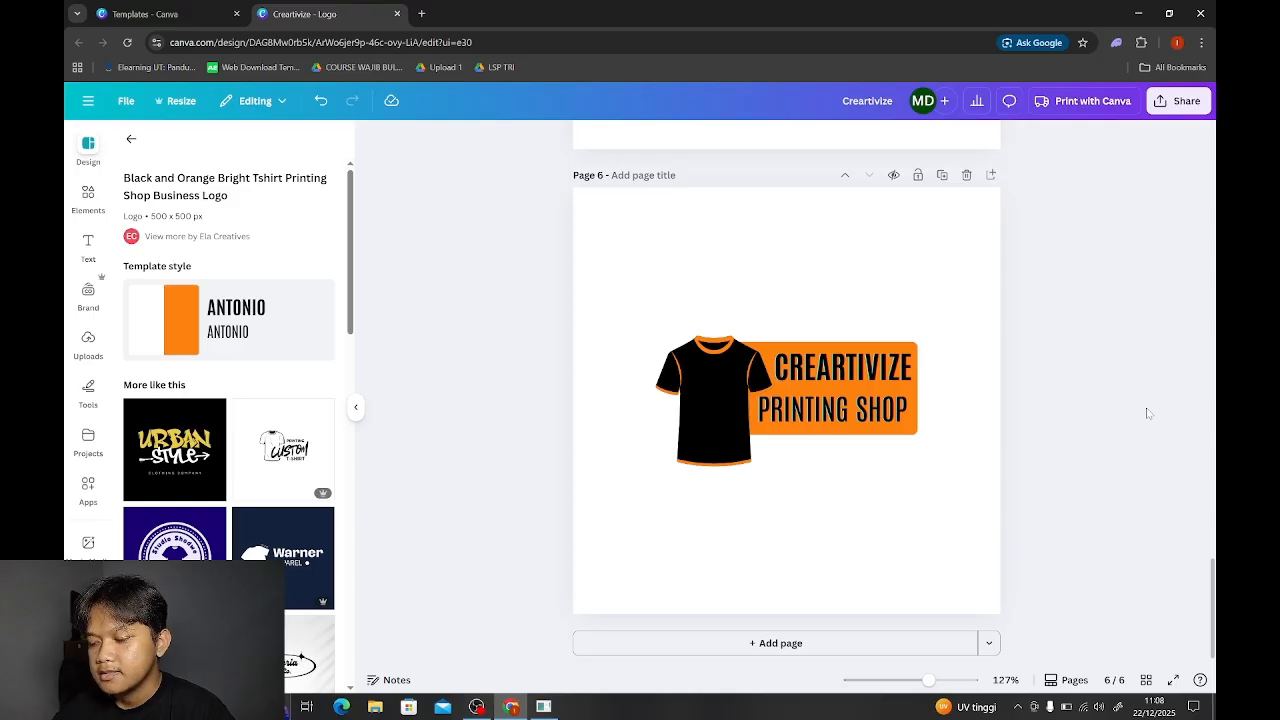
Step: Review the finished logo designs on all six pages, from the Risoles logo on page 1 to the T-shirt printing shop logo on page 6
scroll(1148, 413, up, 20)
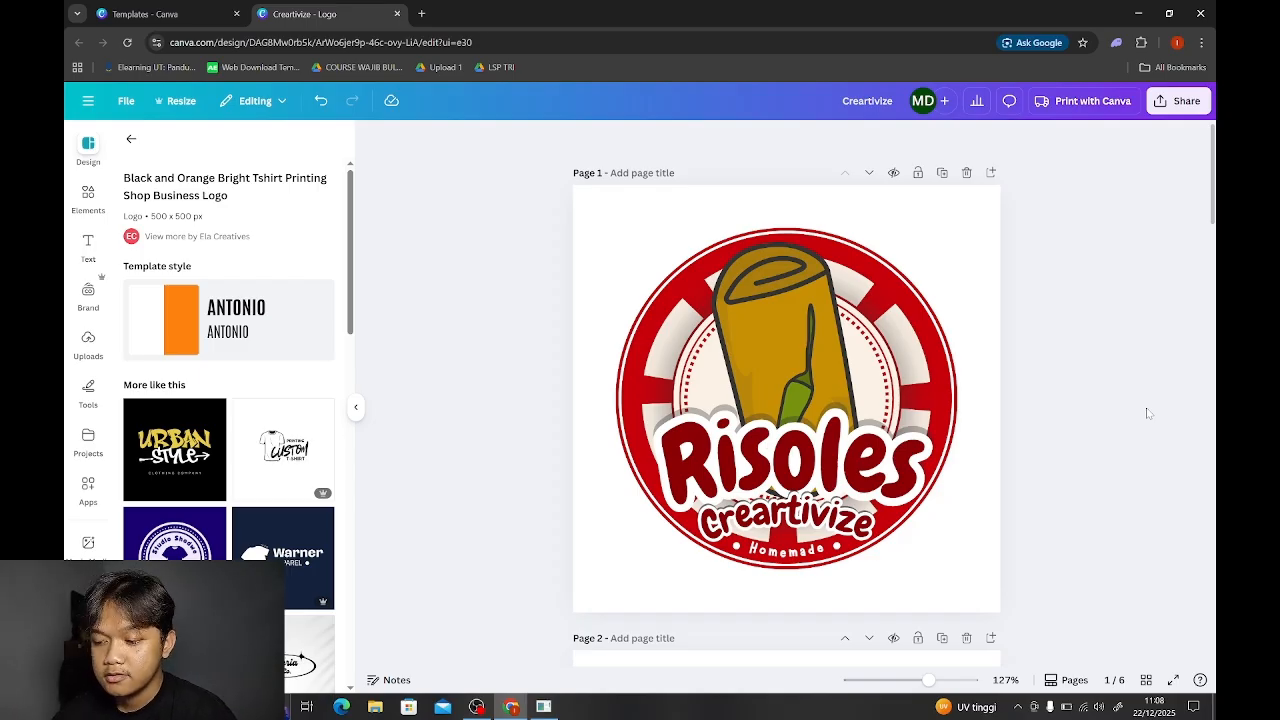
scroll(1148, 413, down, 7)
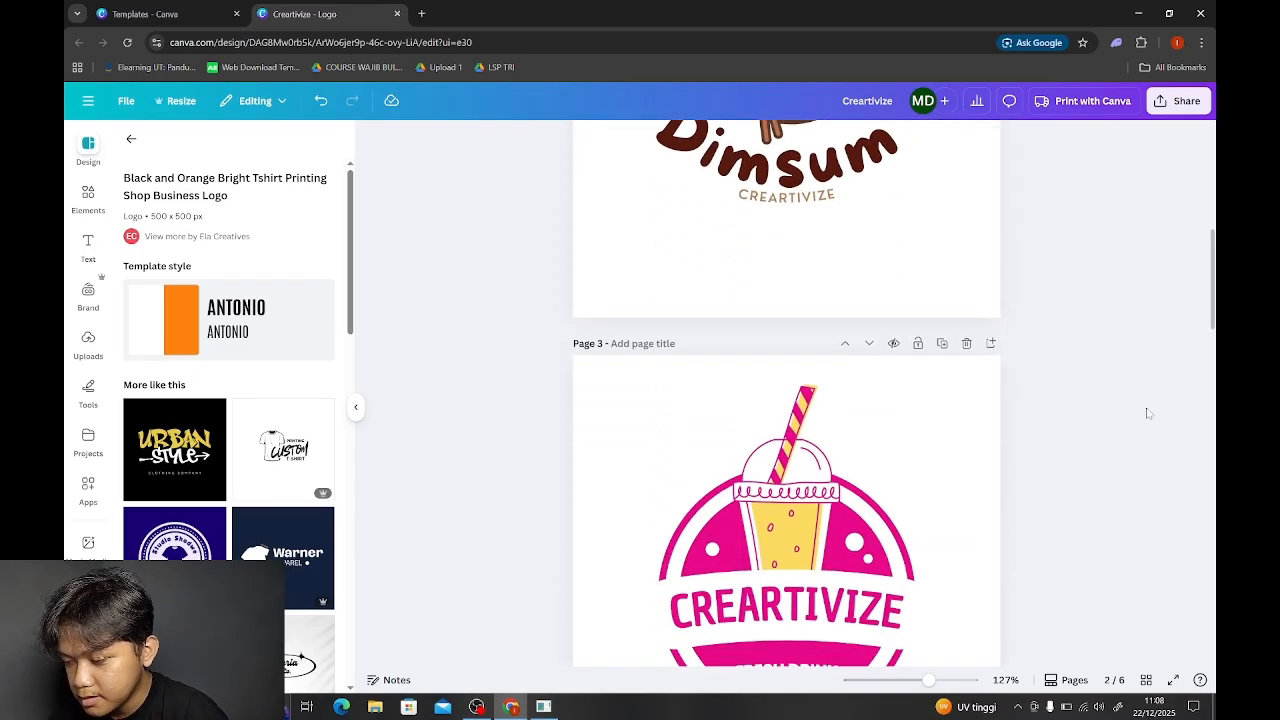
scroll(1148, 413, down, 5)
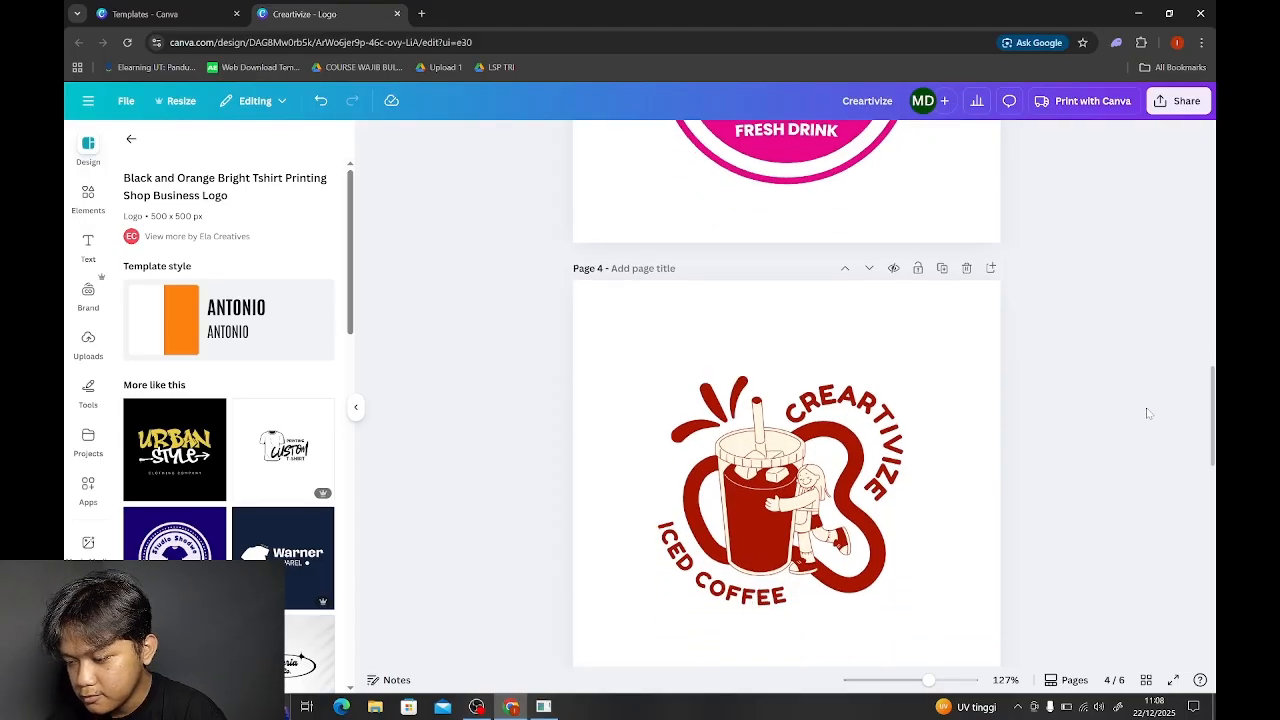
scroll(1148, 413, down, 5)
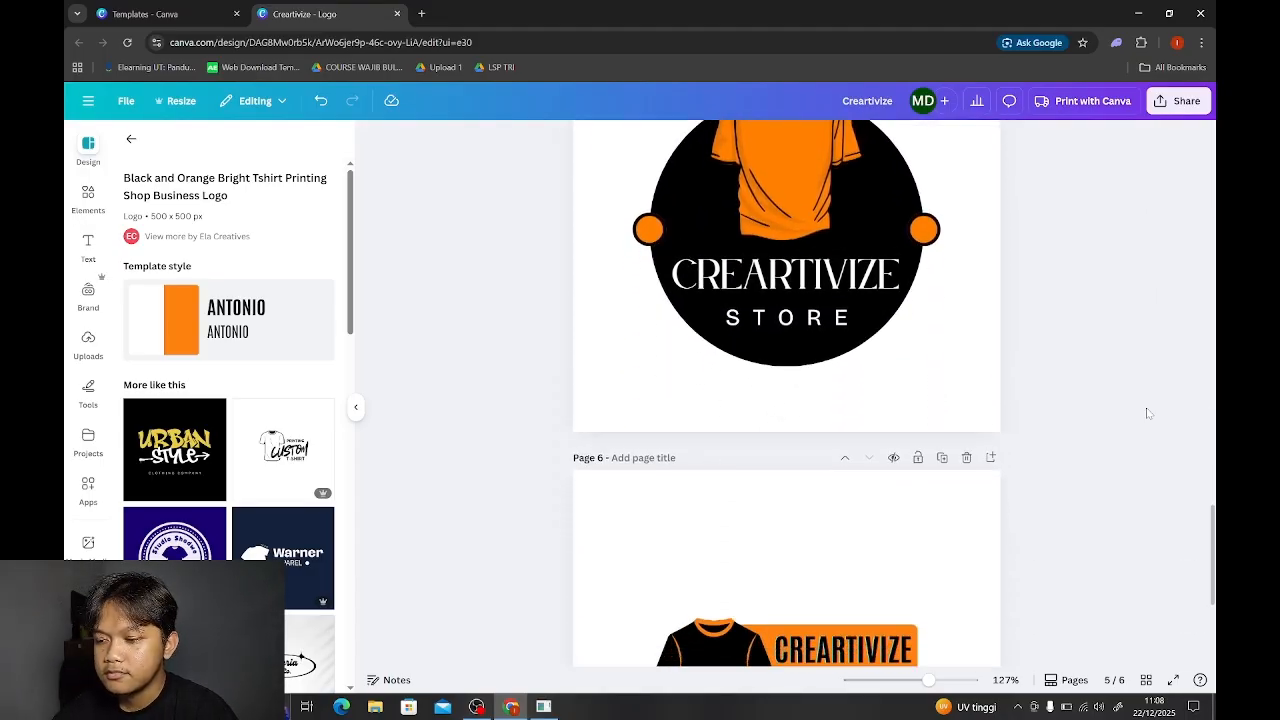
scroll(1148, 413, down, 2)
scroll(1148, 413, up, 4)
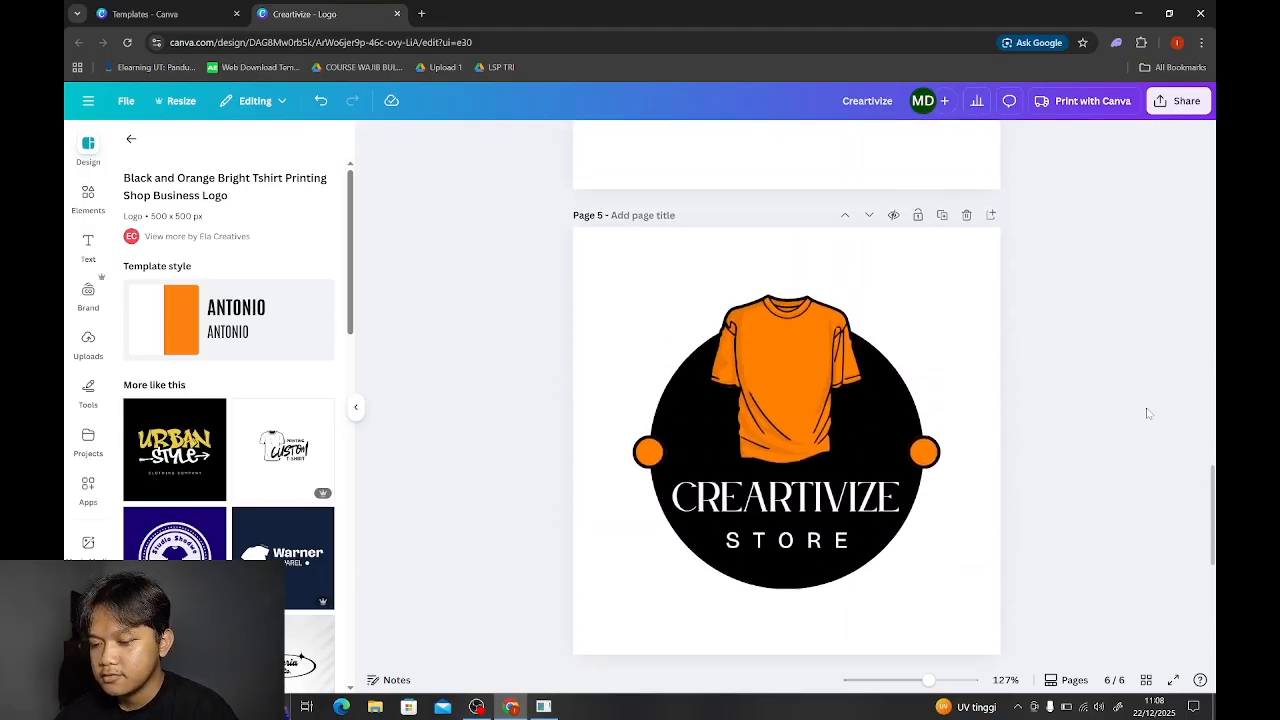
scroll(1148, 413, down, 5)
scroll(1148, 413, up, 10)
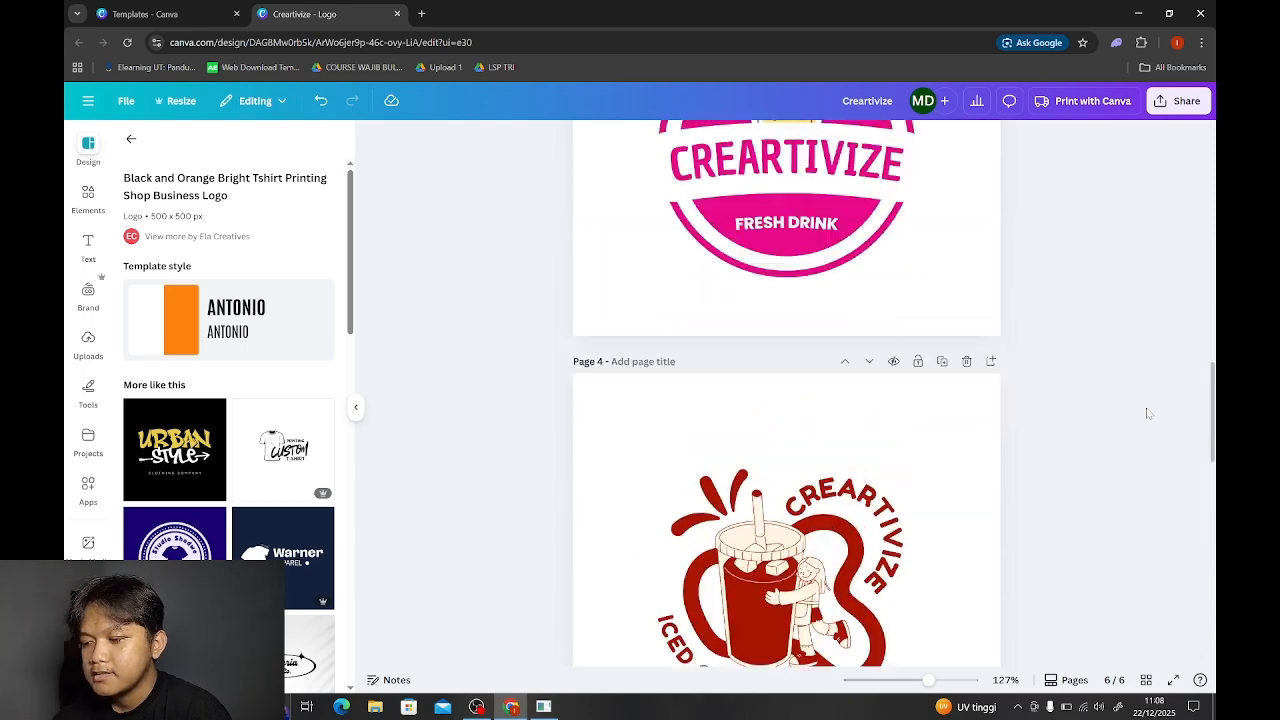
scroll(1148, 413, up, 12)
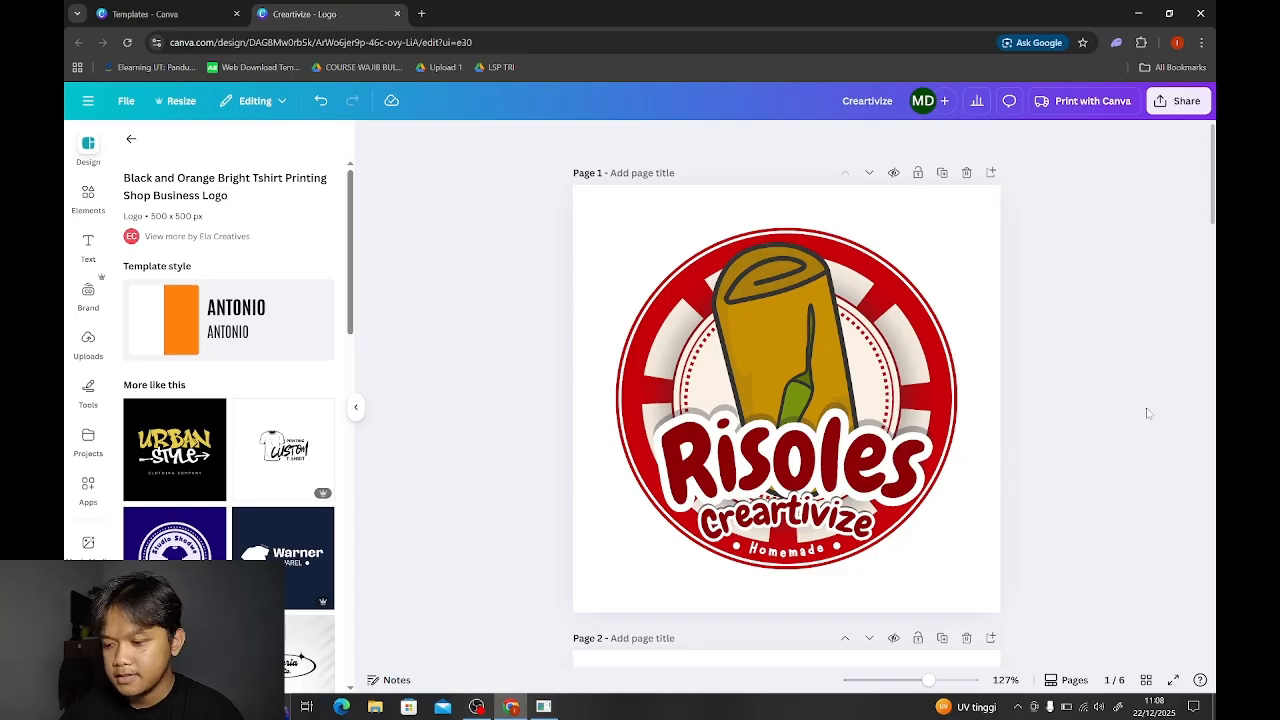
scroll(1148, 413, down, 15)
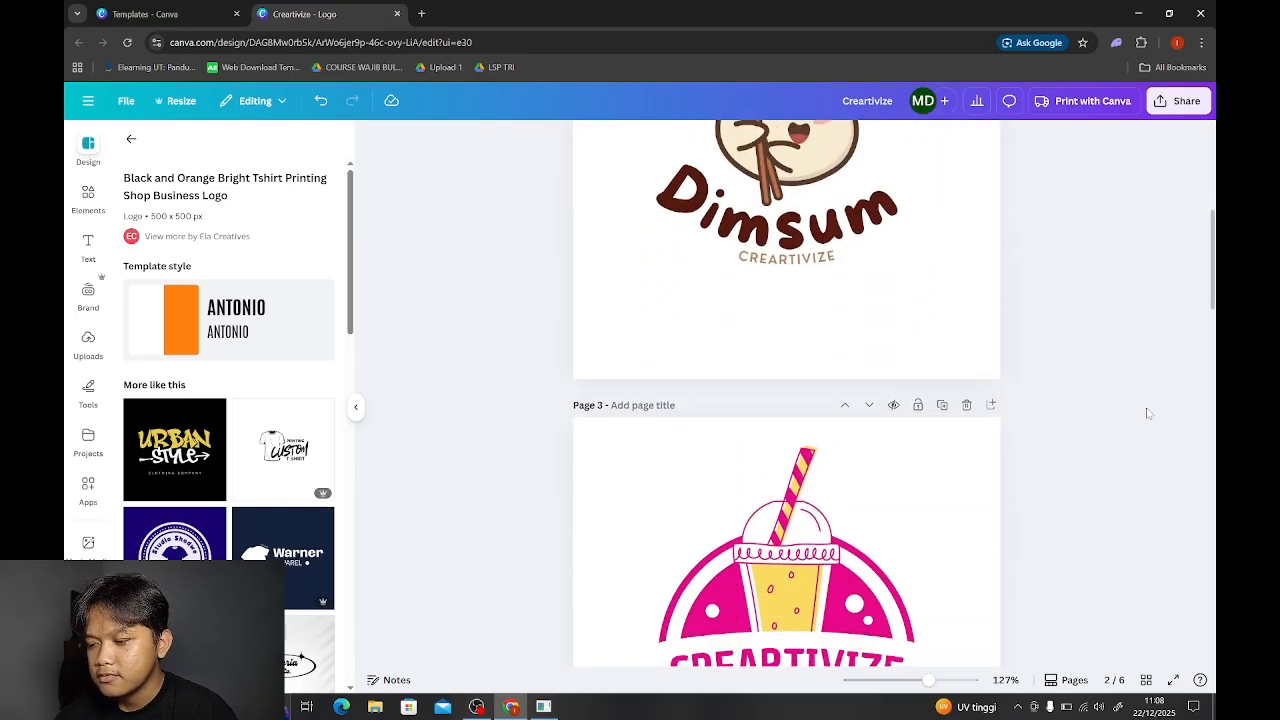
scroll(1148, 413, down, 8)
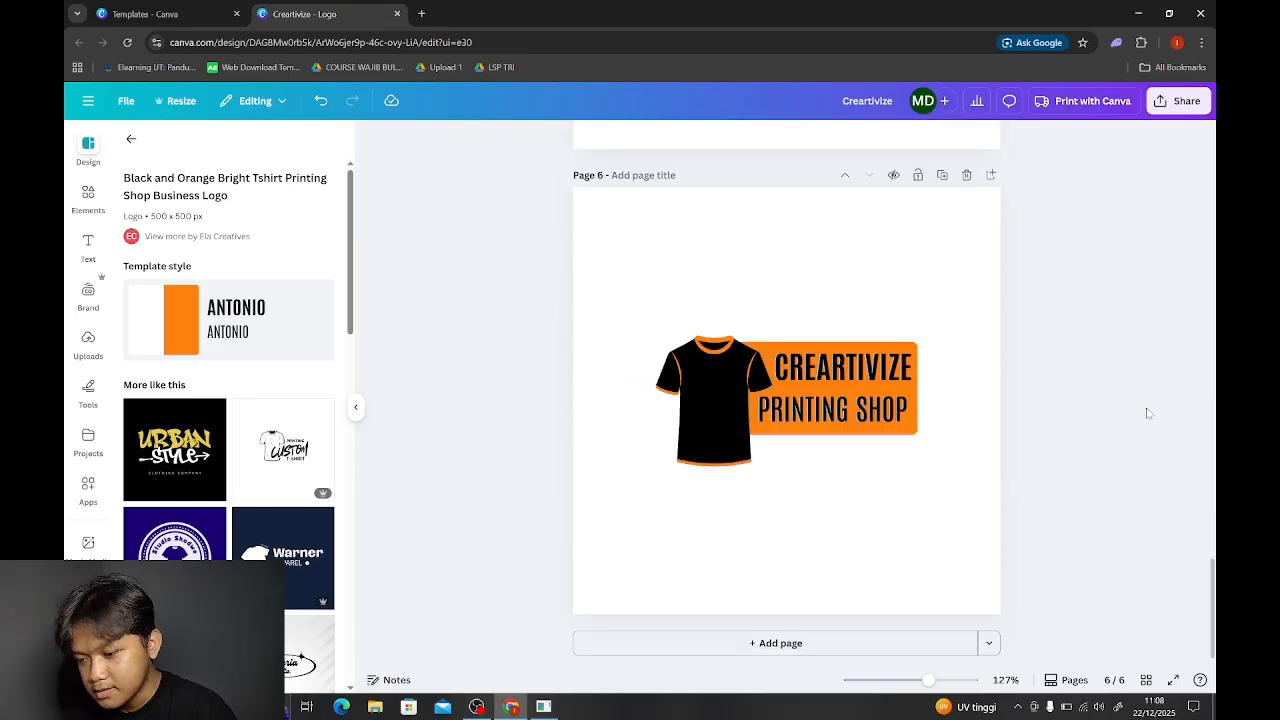